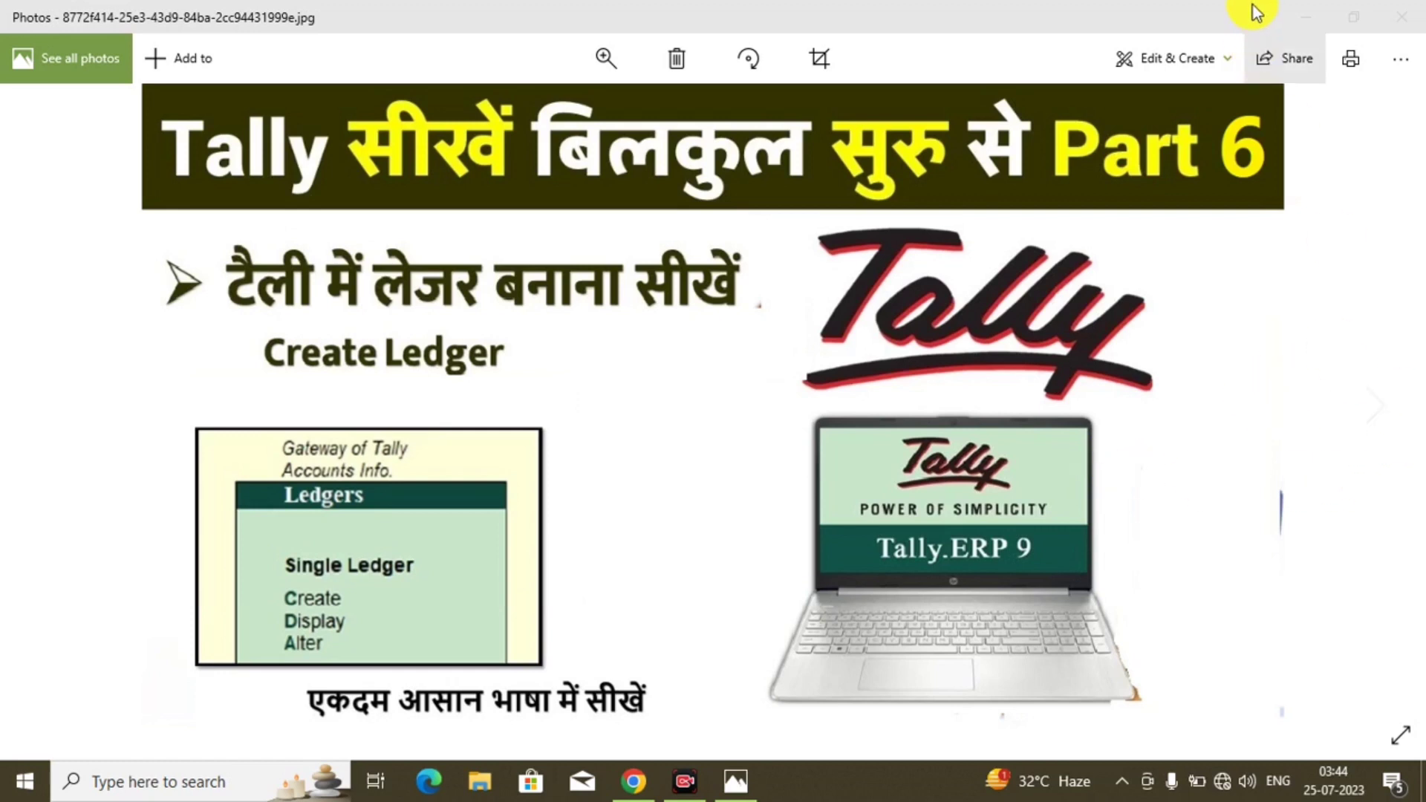
# Minimise the image viewer, launch Tally.ERP 9 from the desktop and start it in Educational Mode
pyautogui.click(1307, 10)
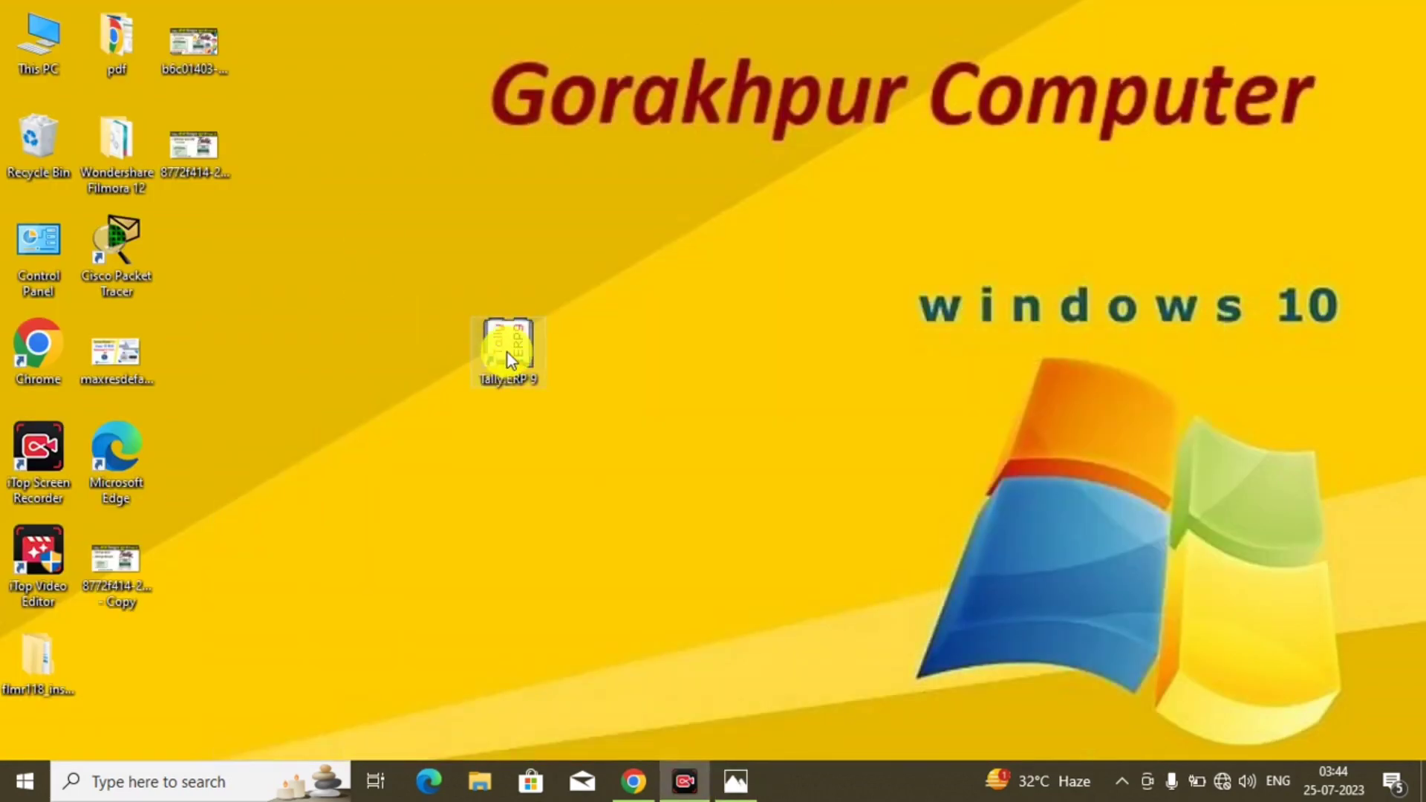
pyautogui.doubleClick(524, 346)
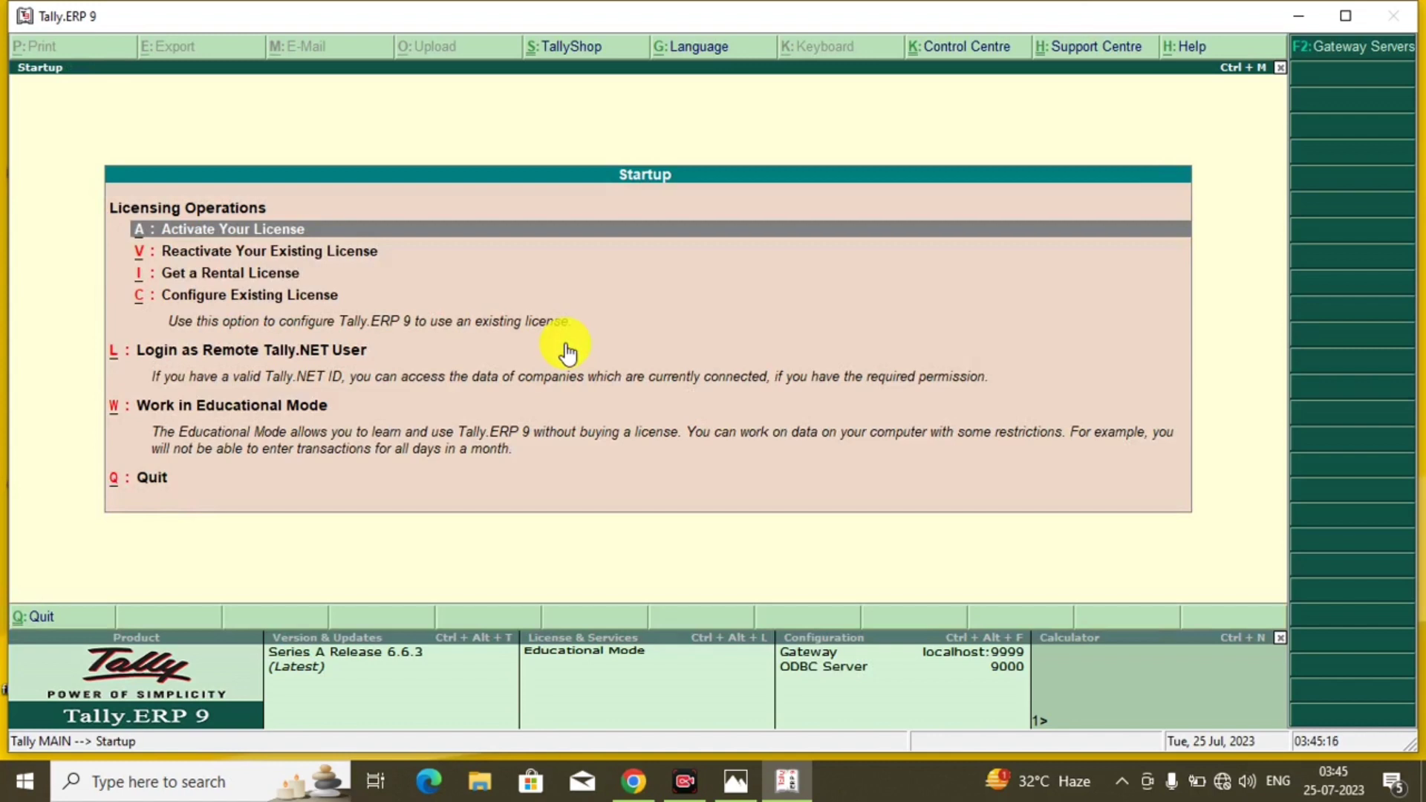
pyautogui.press('w')
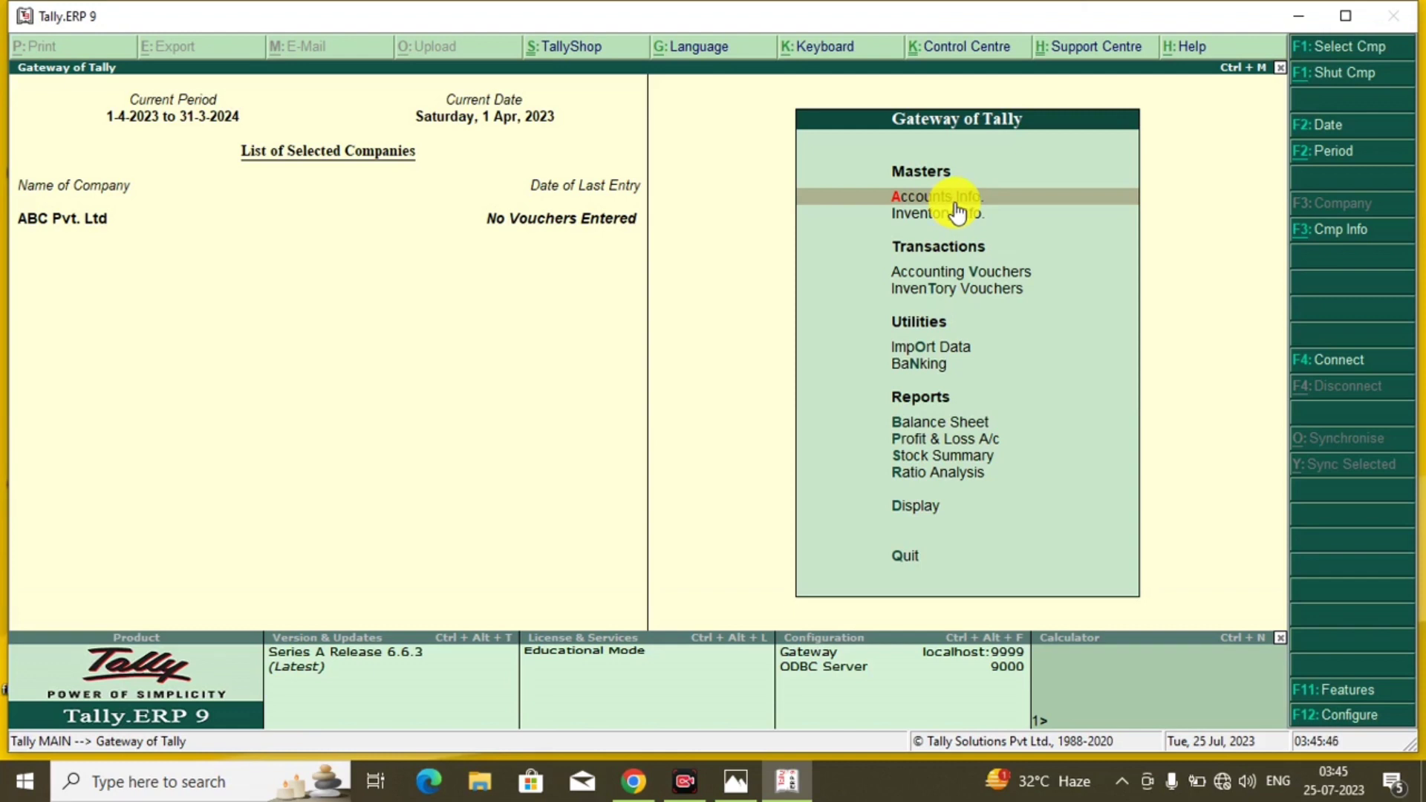
# Start creating a single ledger in Accounts Info, enter the customer's name as its name and leave the alias blank
pyautogui.click(955, 199)
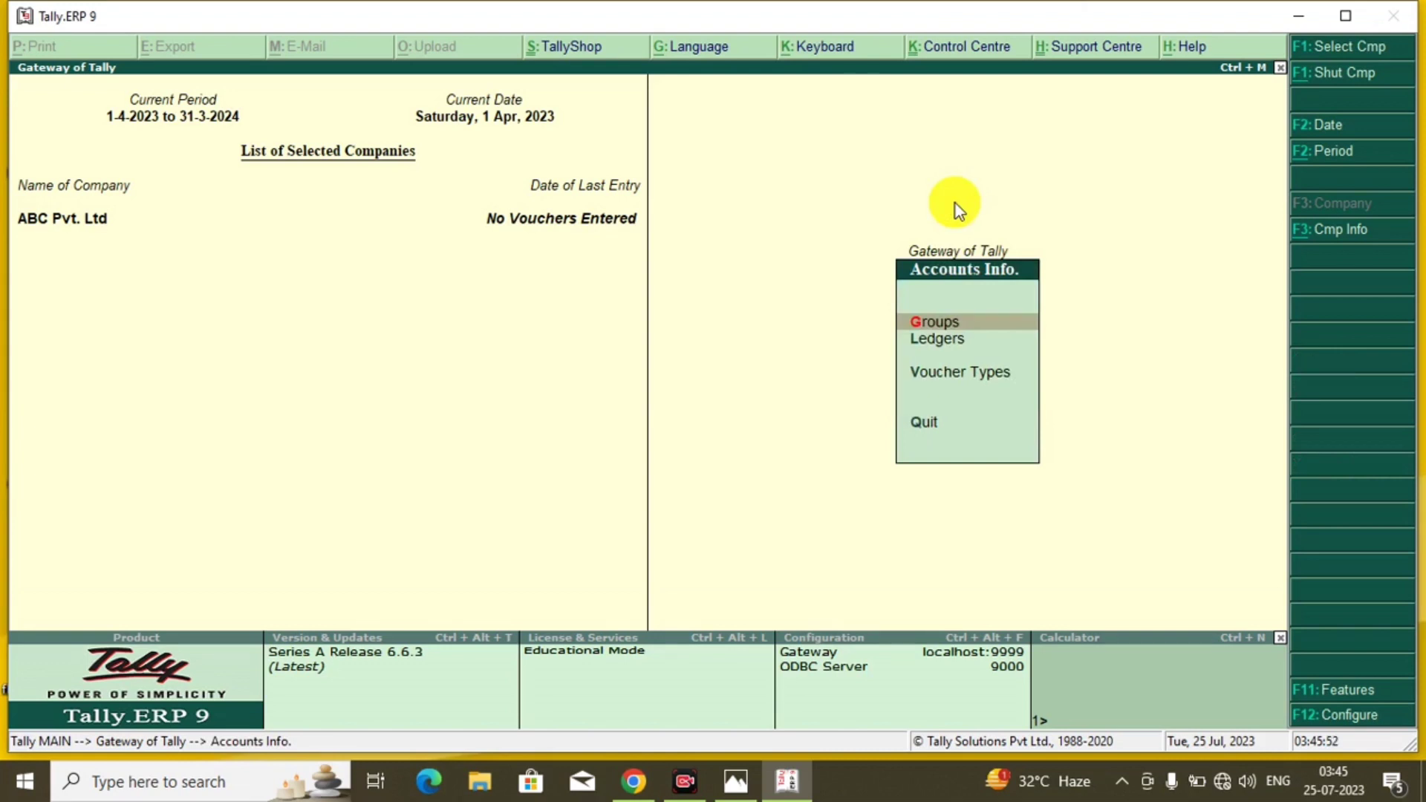
pyautogui.click(932, 340)
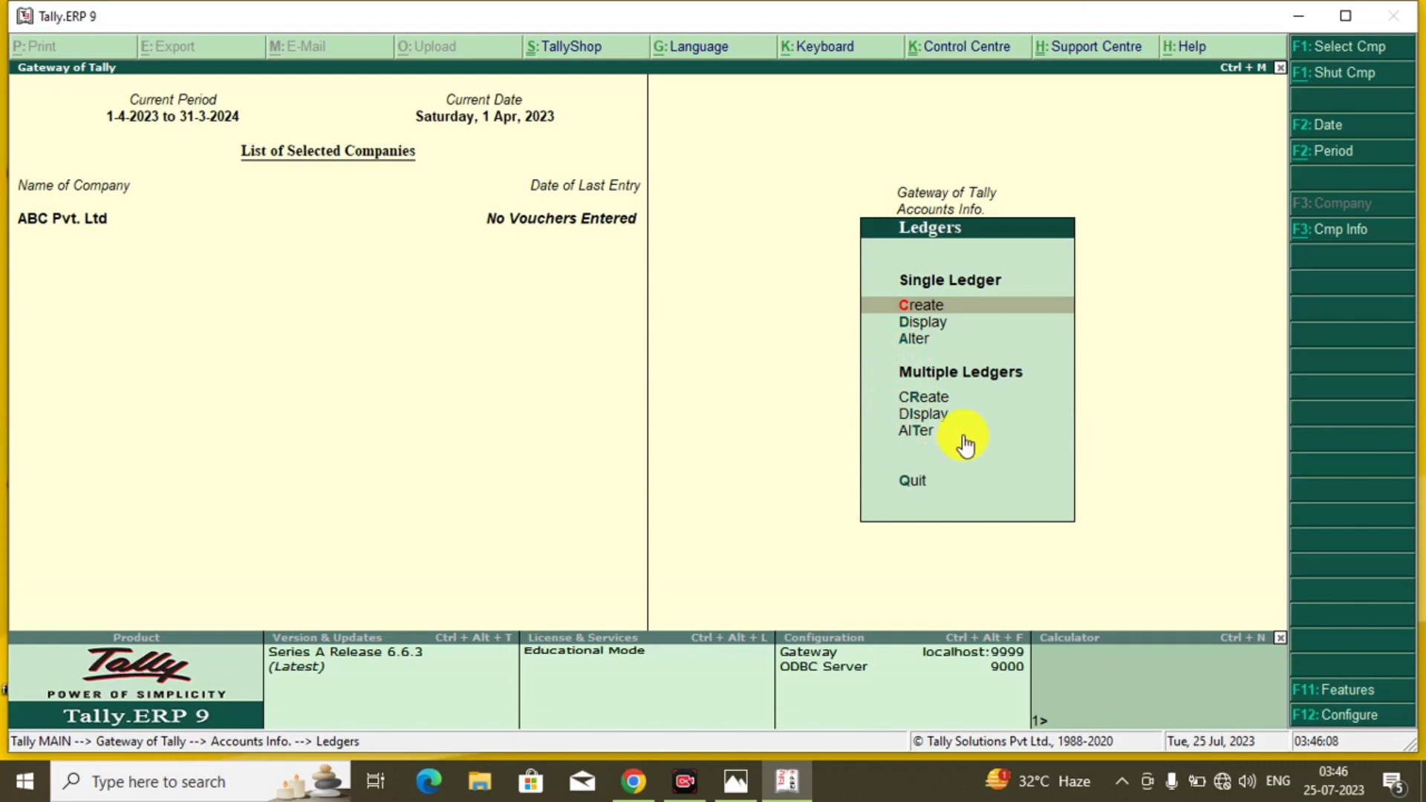
pyautogui.click(906, 305)
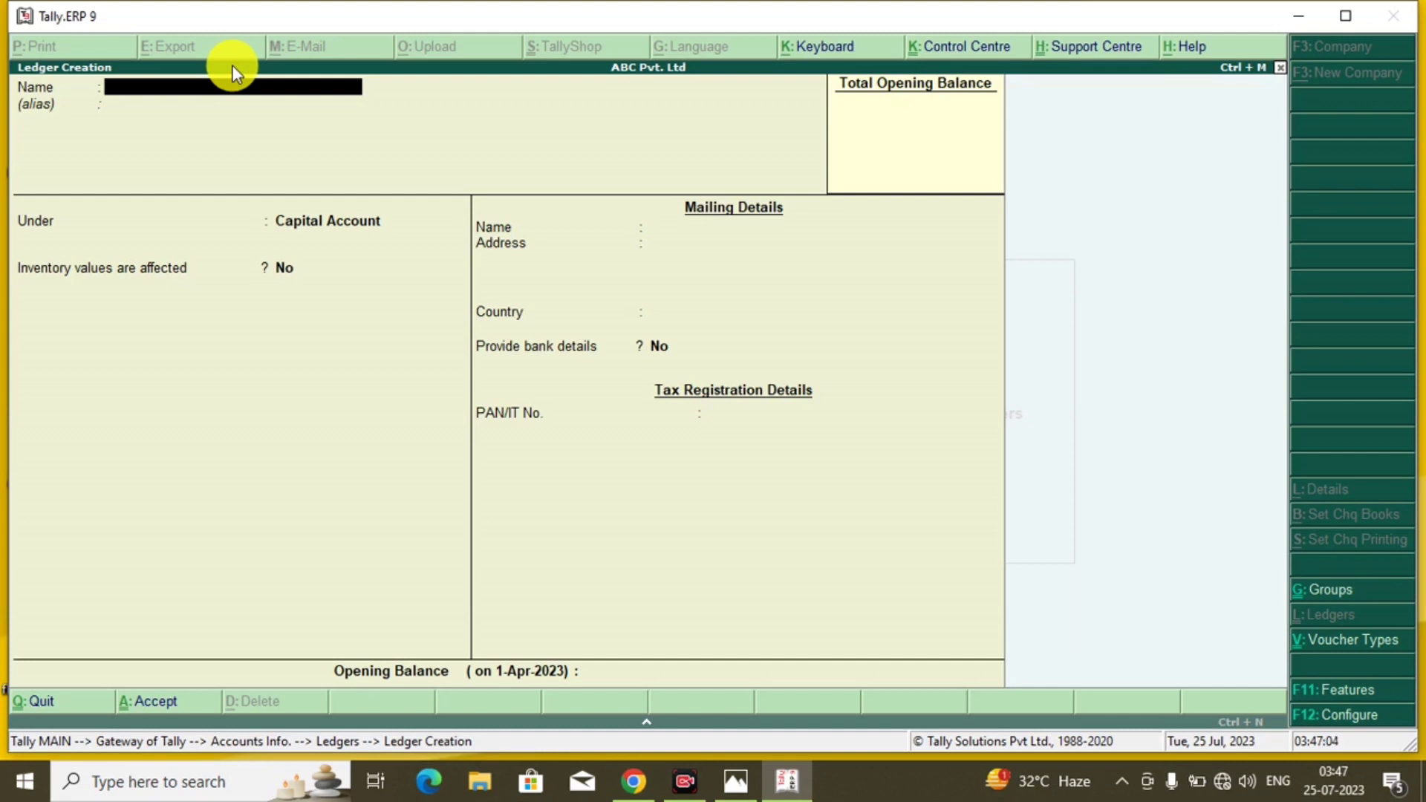
pyautogui.write('Raju')
pyautogui.write('Customer')
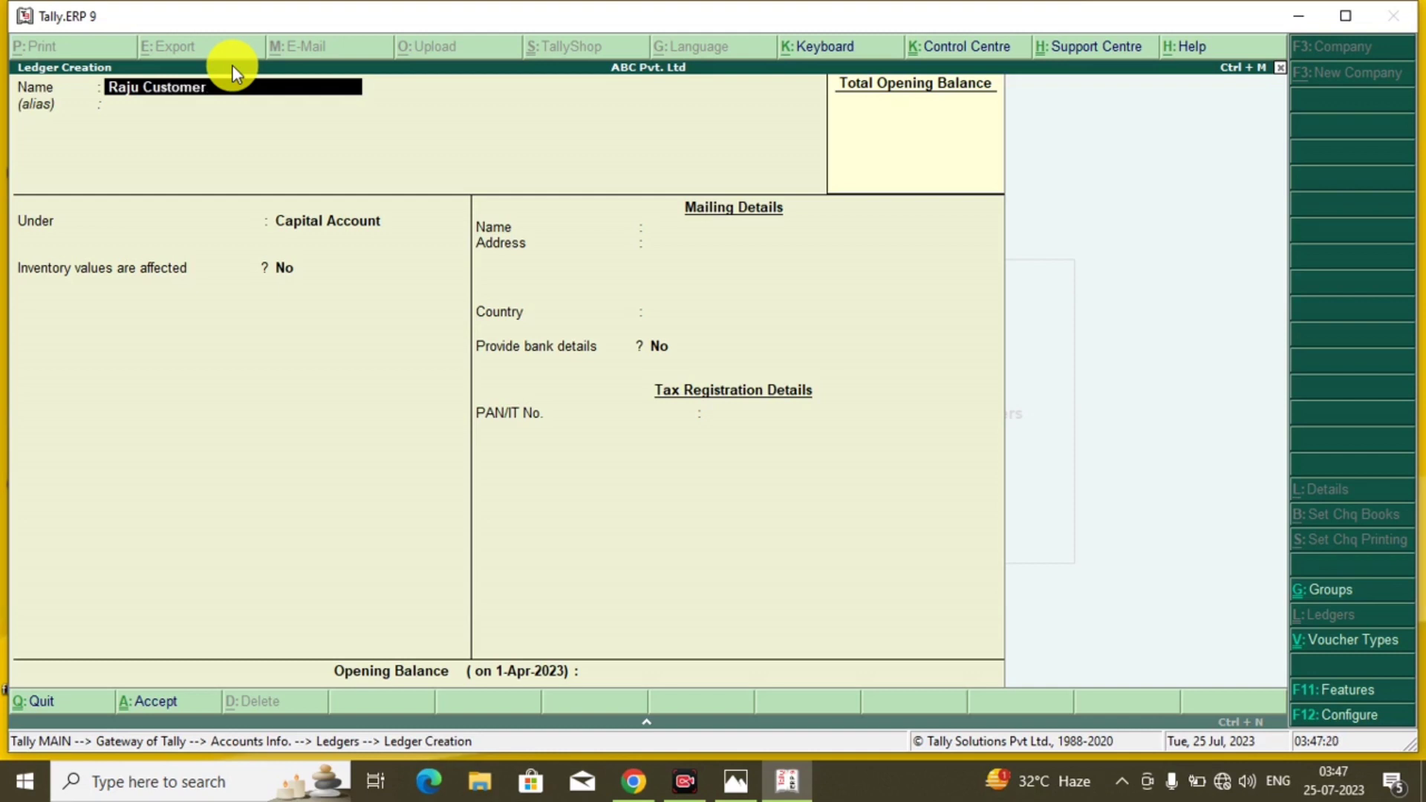
pyautogui.press('Return')
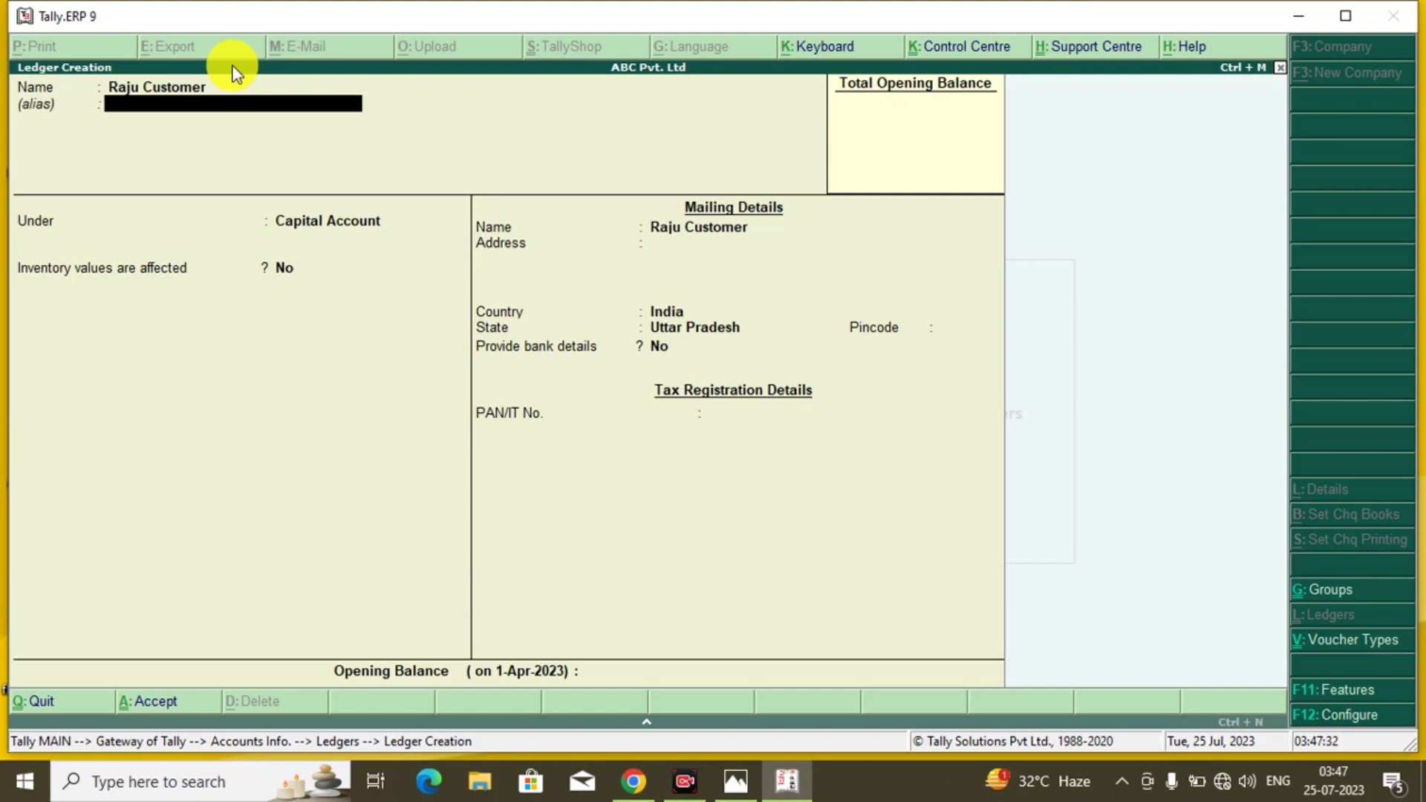
pyautogui.press('Return')
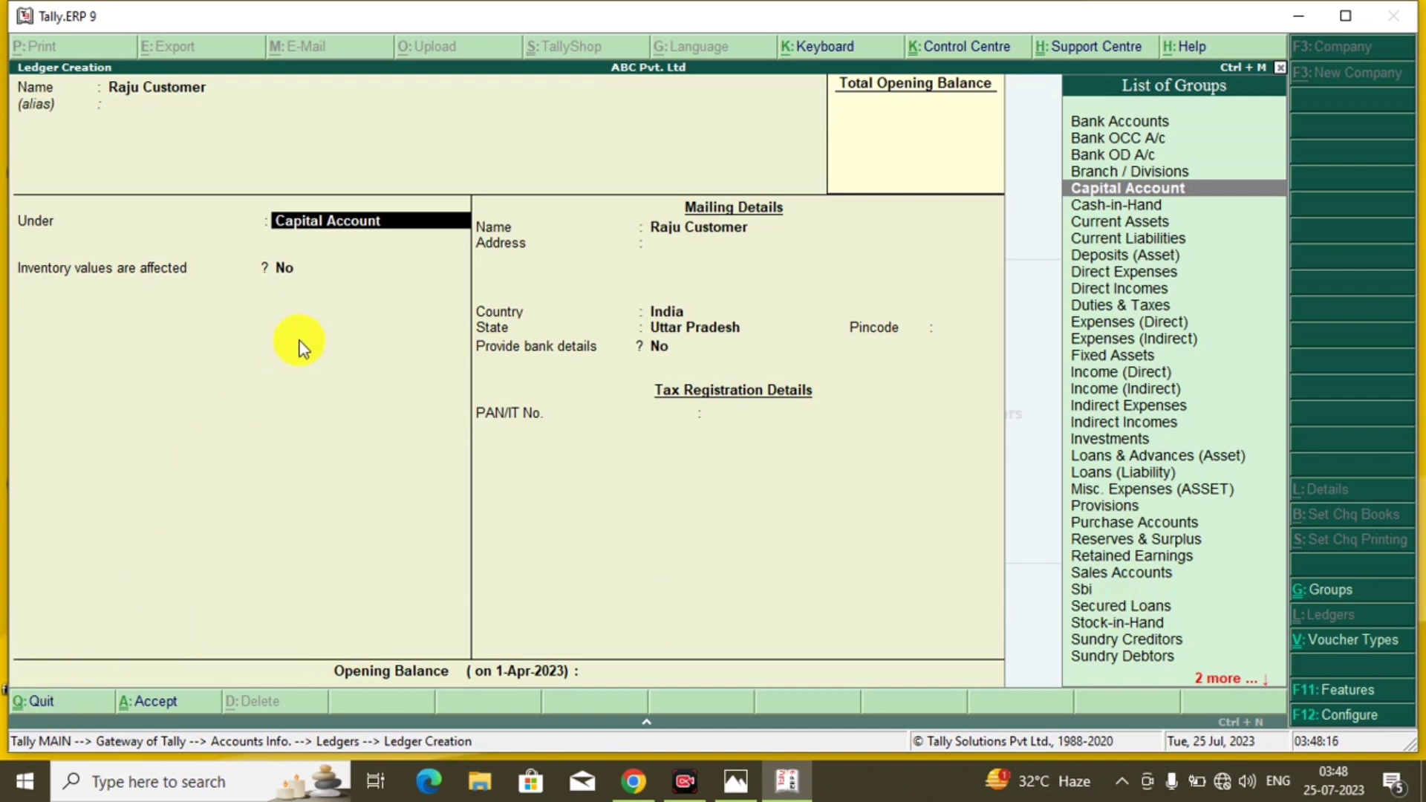
# Place the ledger under the Sundry Debtors group, with bill-by-bill balances and affected inventory values set to No
pyautogui.click(364, 222)
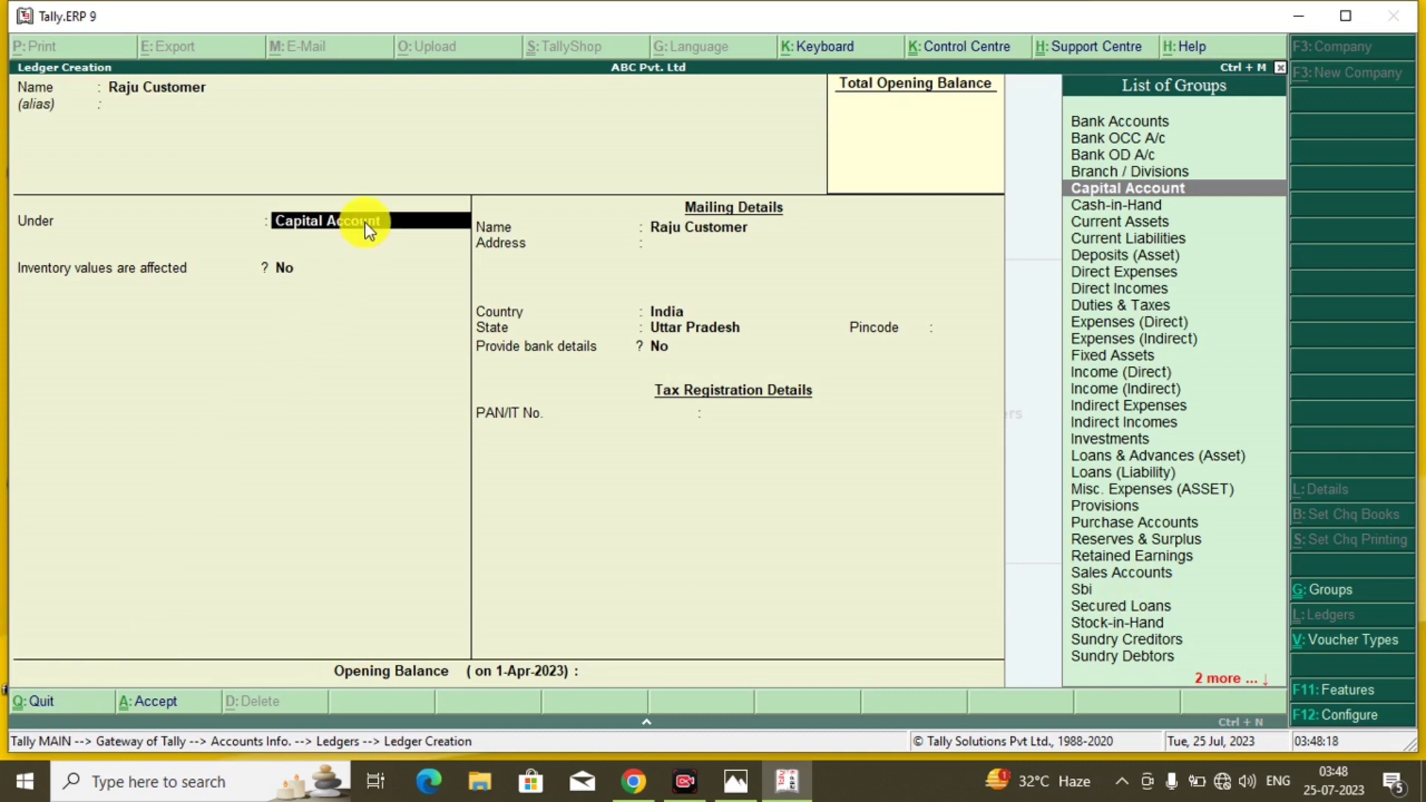
pyautogui.write('Sund')
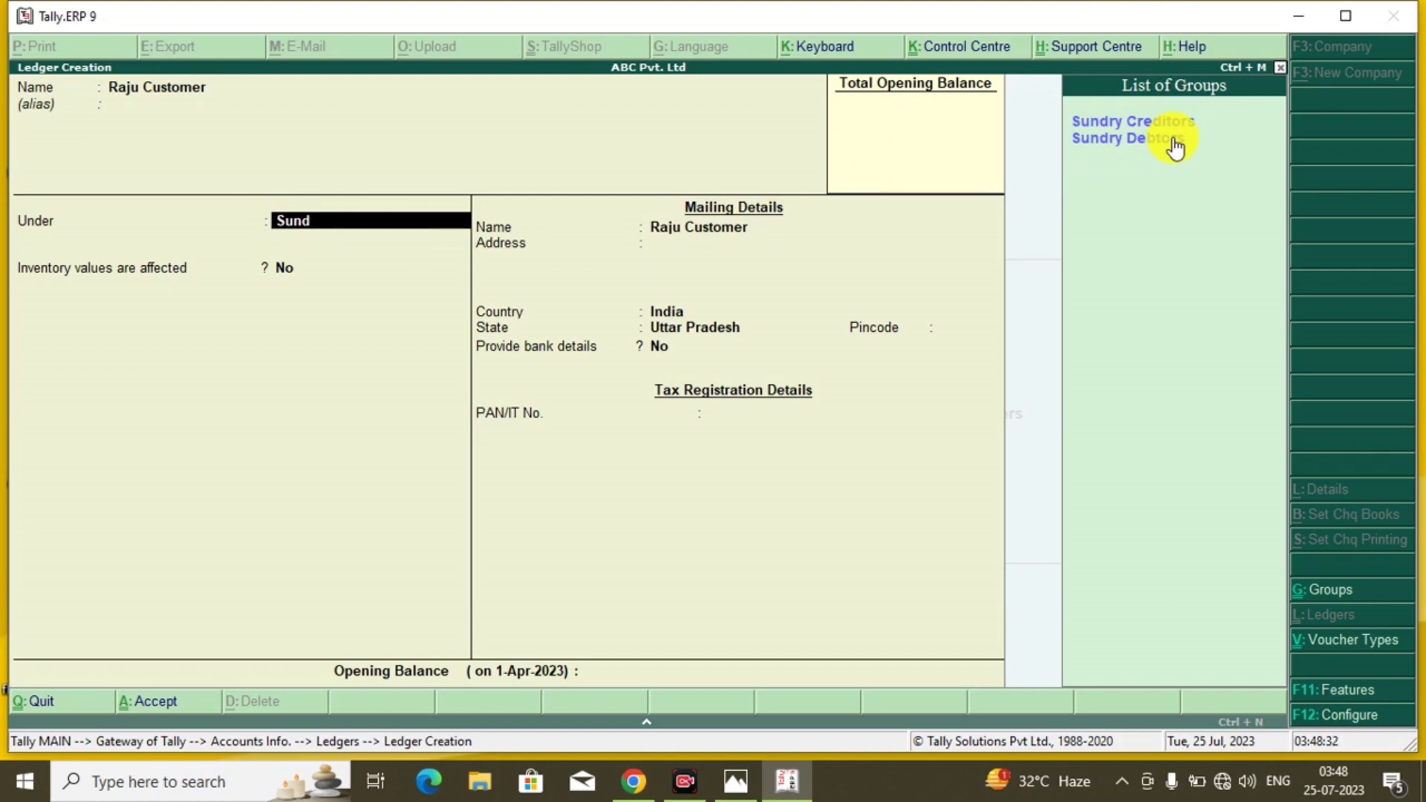
pyautogui.press('Down')
pyautogui.press('Down')
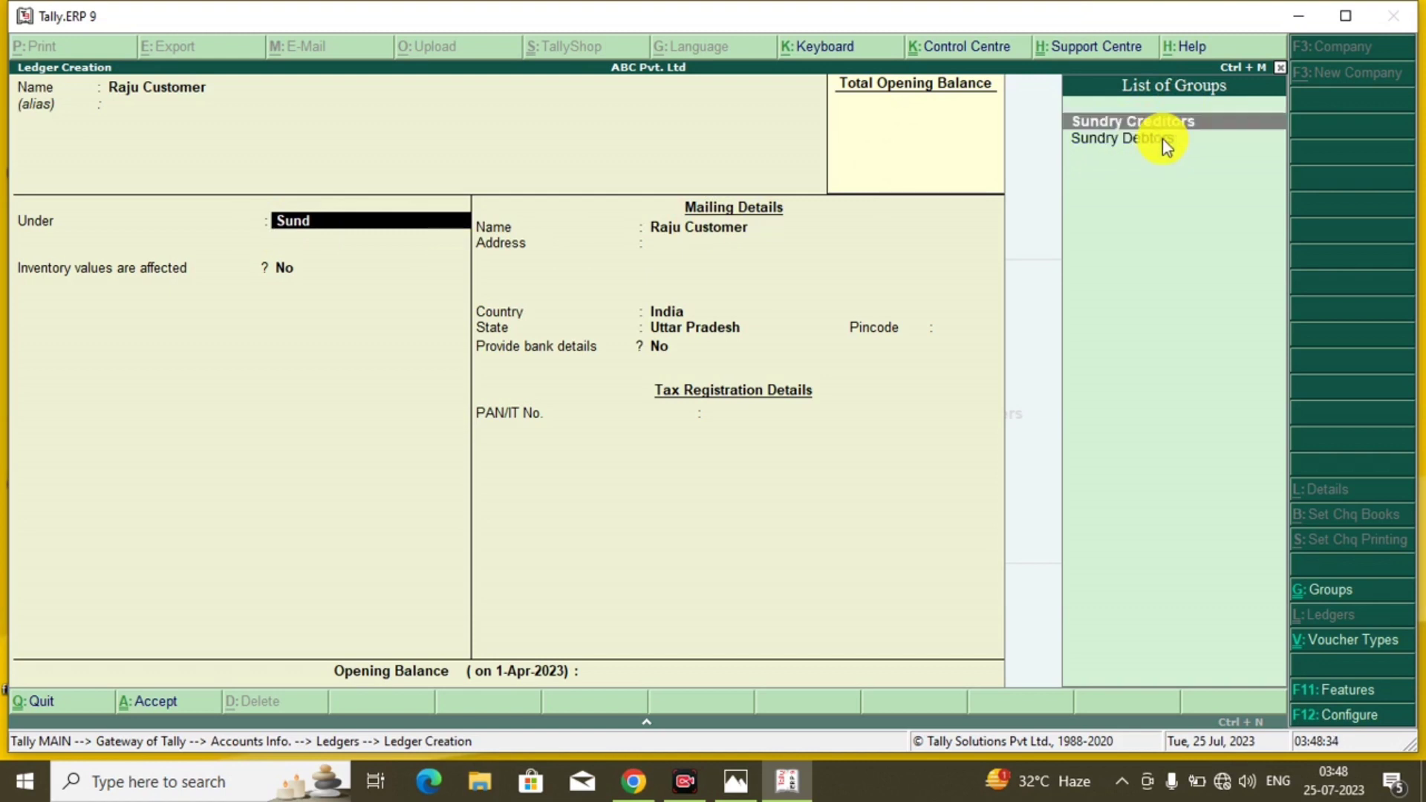
pyautogui.press('Up')
pyautogui.press('Down')
pyautogui.press('Up')
pyautogui.press('Down')
pyautogui.press('Return')
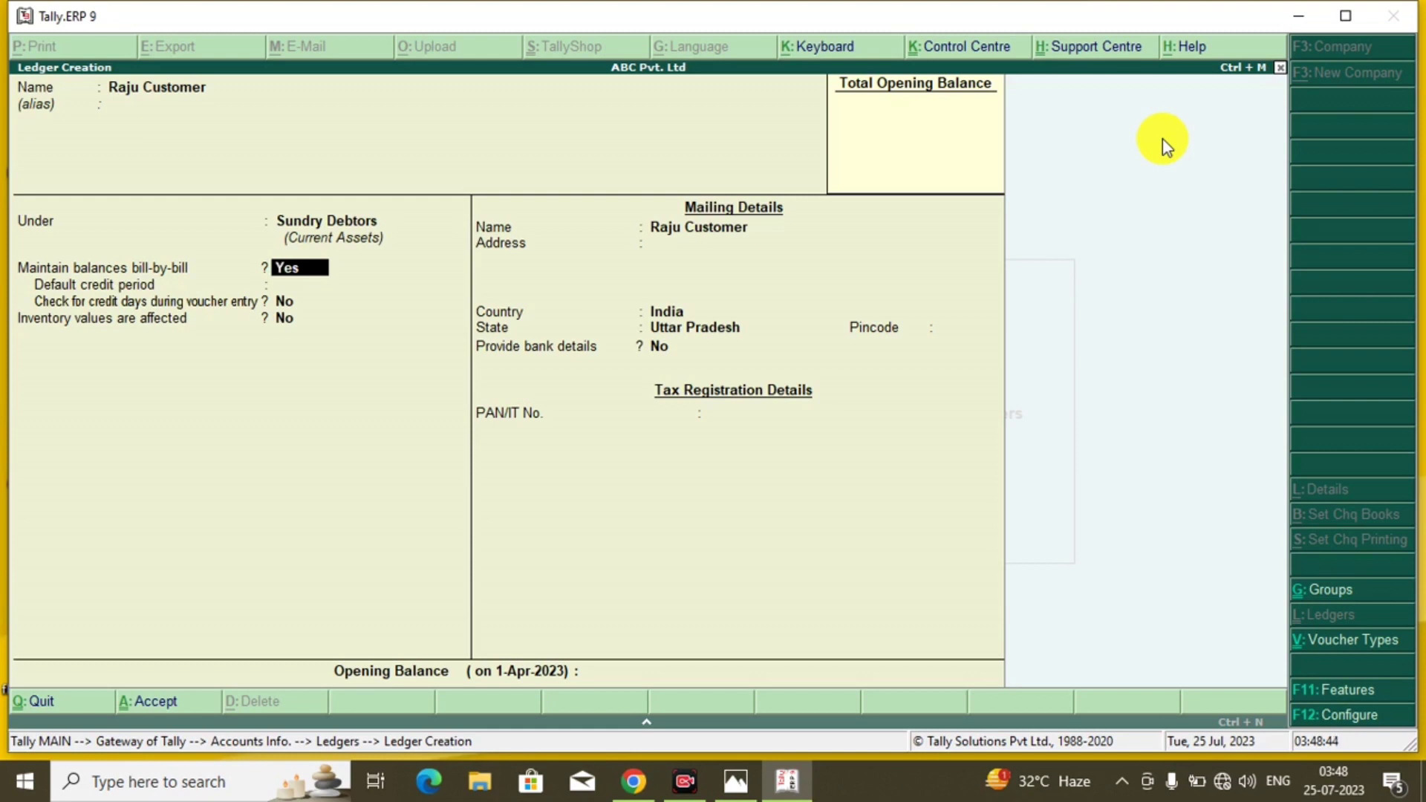
pyautogui.press('n')
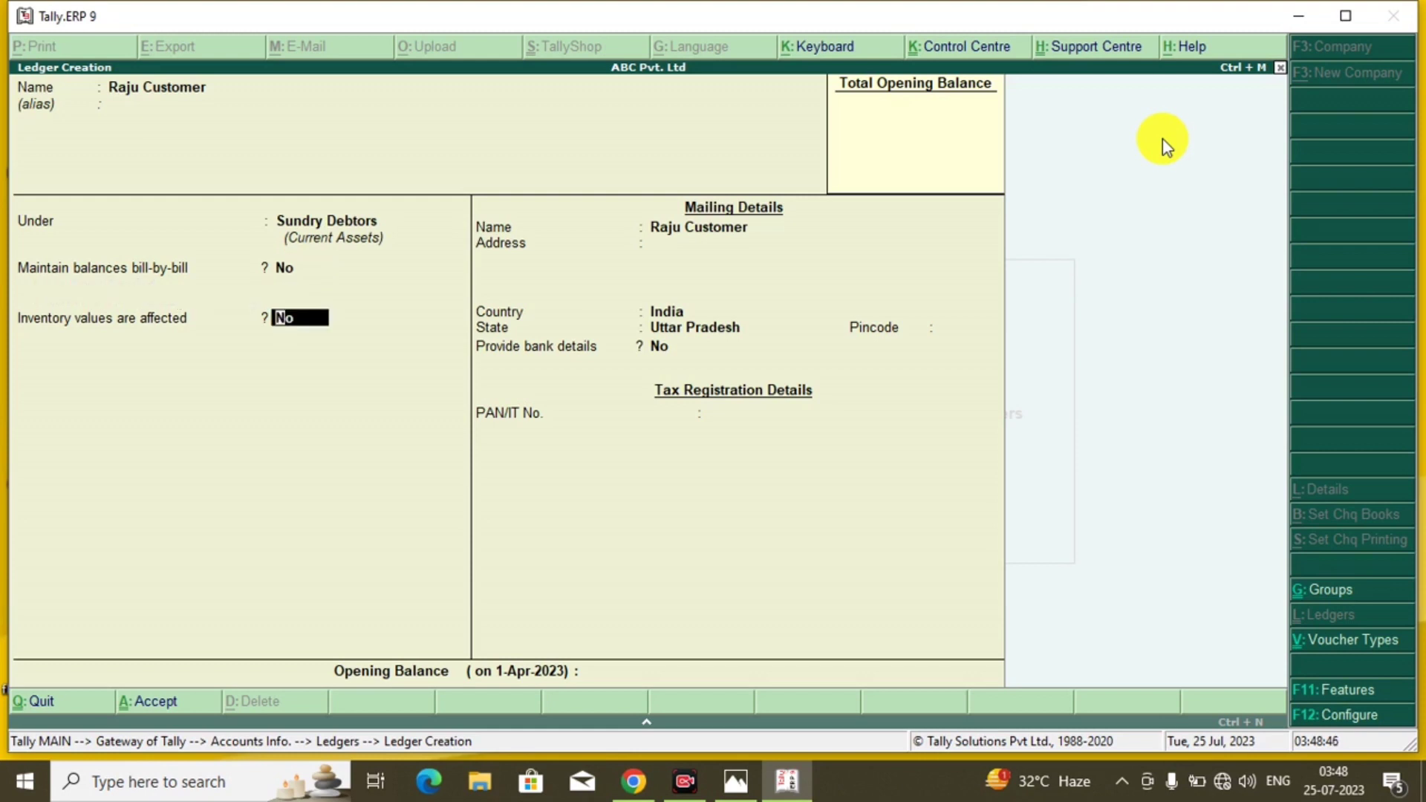
pyautogui.press('Return')
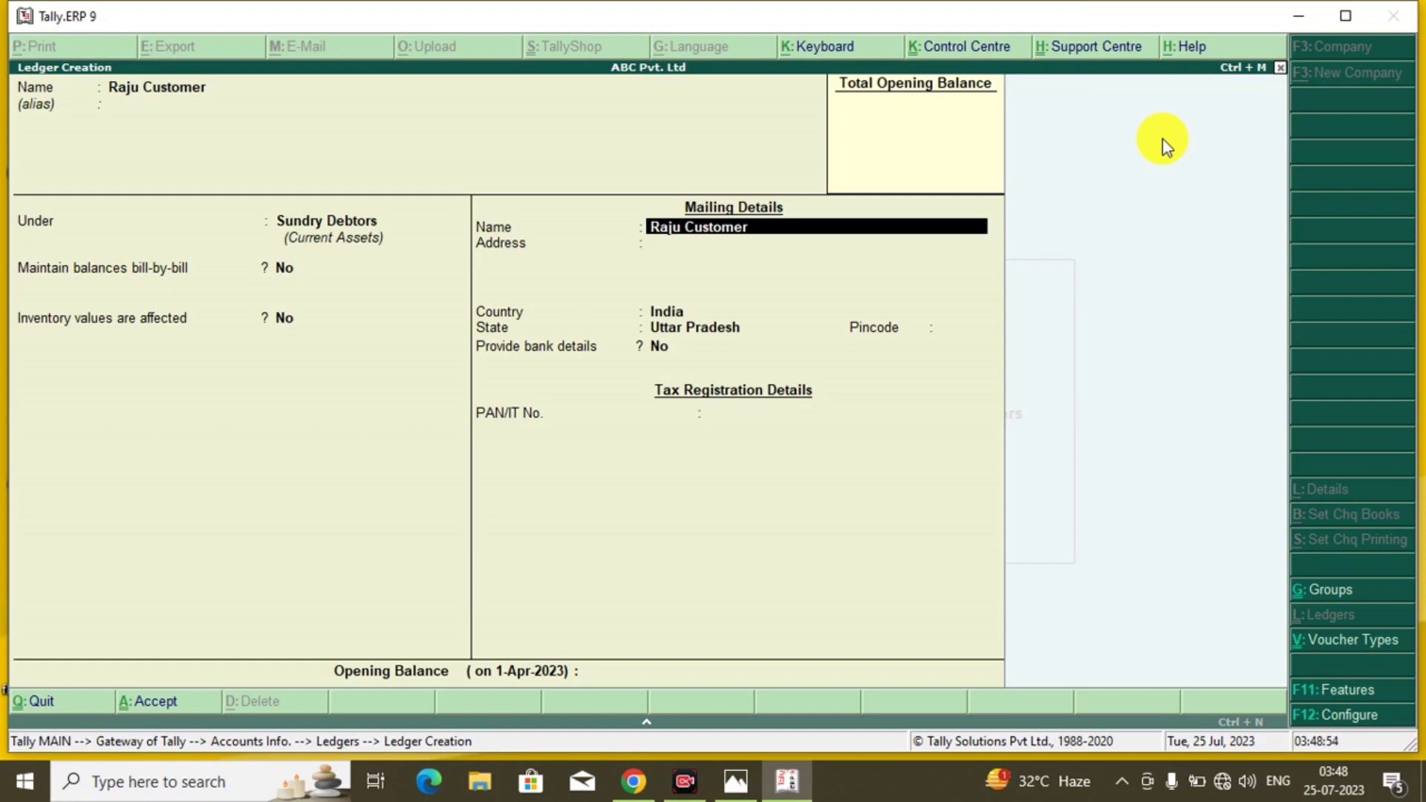
# Keep the mailing name and fill in the customer's two-line address in the mailing details
pyautogui.press('Return')
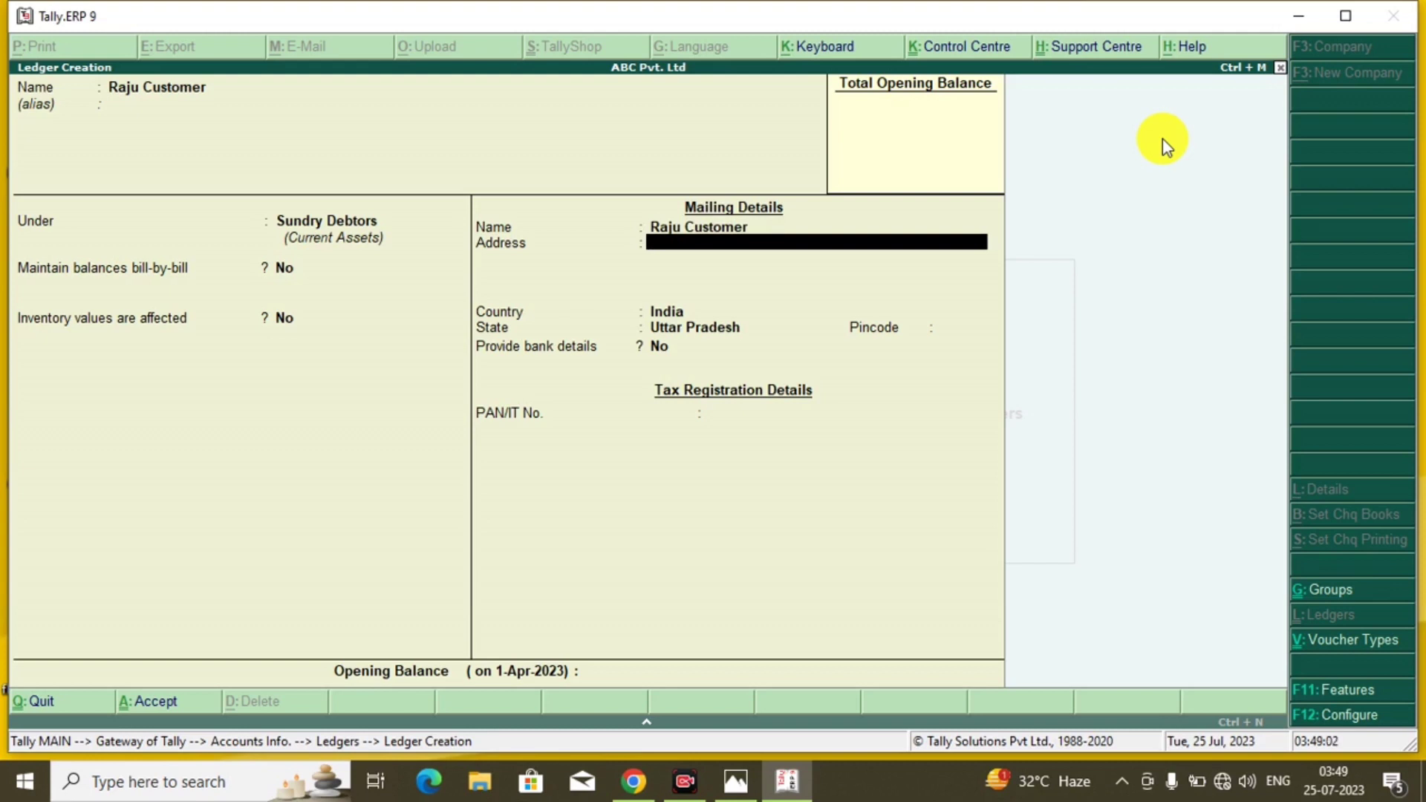
pyautogui.write('Gorakhpur Gora')
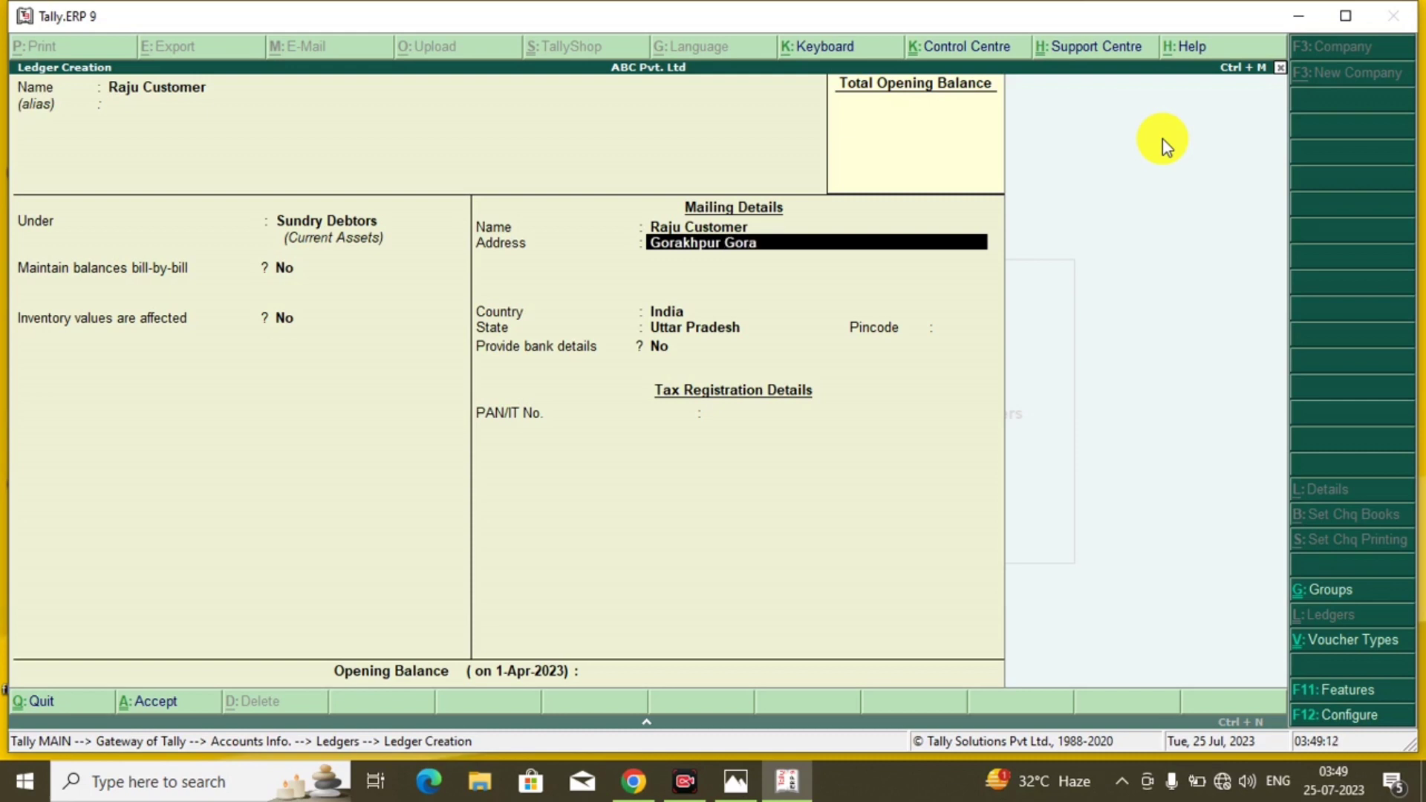
pyautogui.press('BackSpace')
pyautogui.write('akhnatg')
pyautogui.press('BackSpace')
pyautogui.write('h')
pyautogui.press('Return')
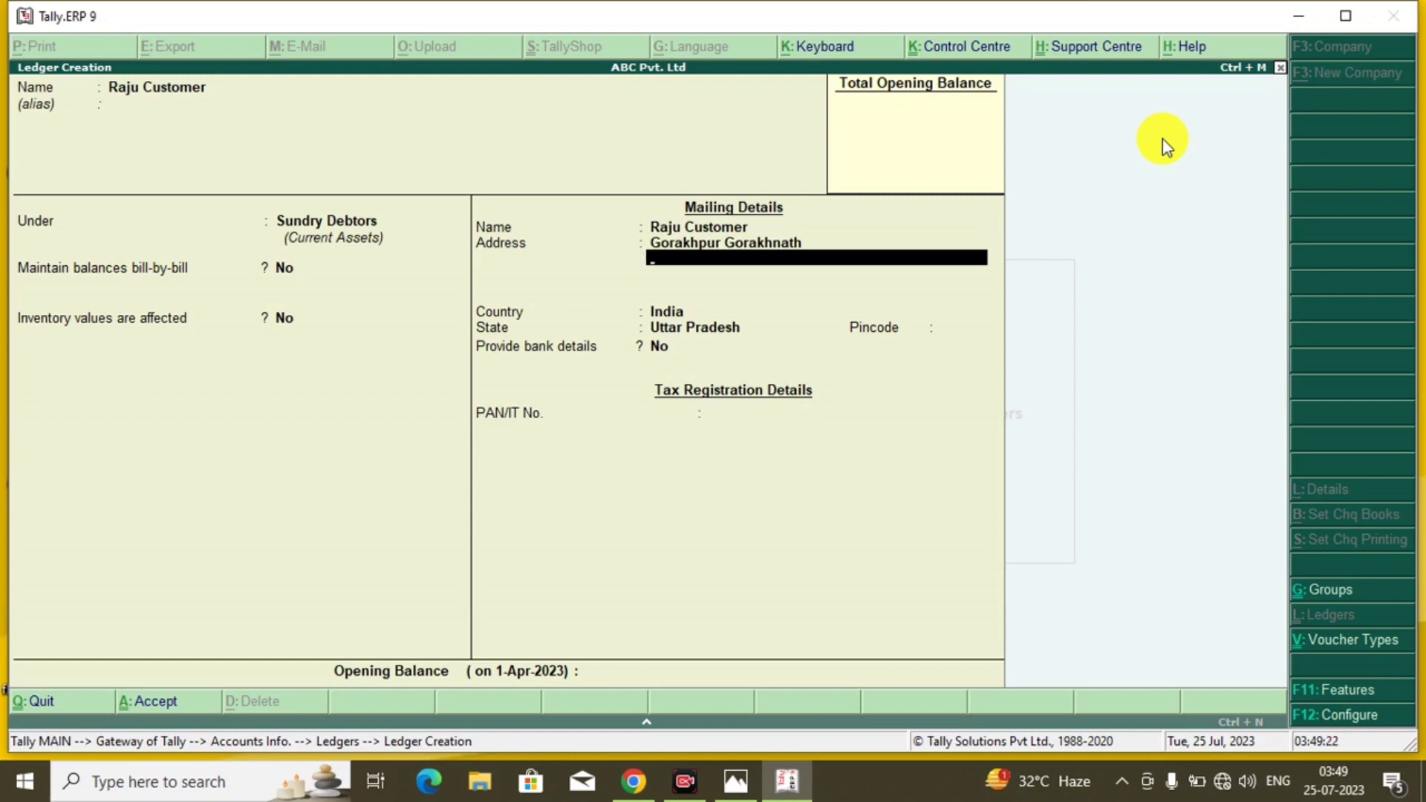
pyautogui.write('Street 02')
pyautogui.press('Return')
pyautogui.press('Return')
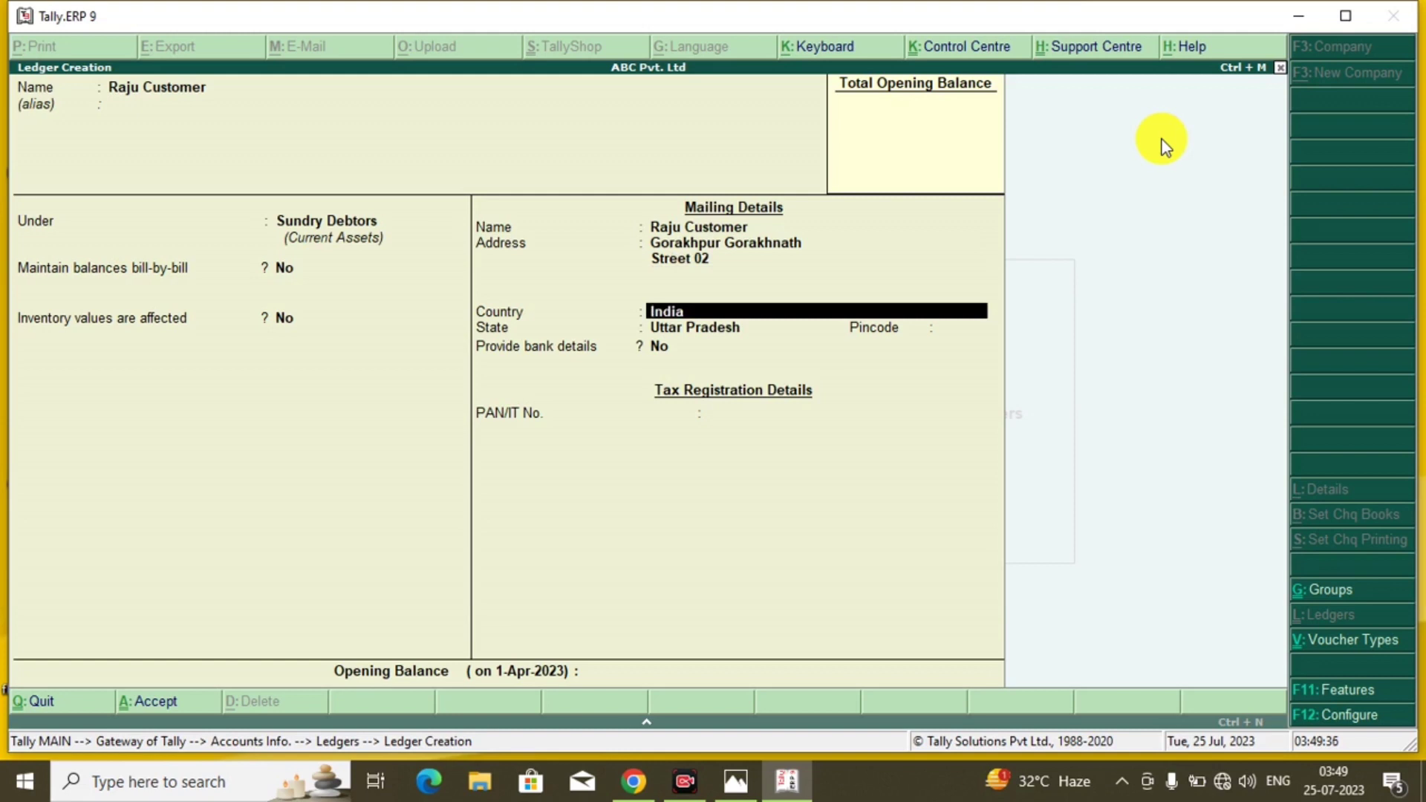
# Keep India and Uttar Pradesh, enter the customer's pincode without bank details, and save the ledger, returning to the Ledgers menu
pyautogui.press('Return')
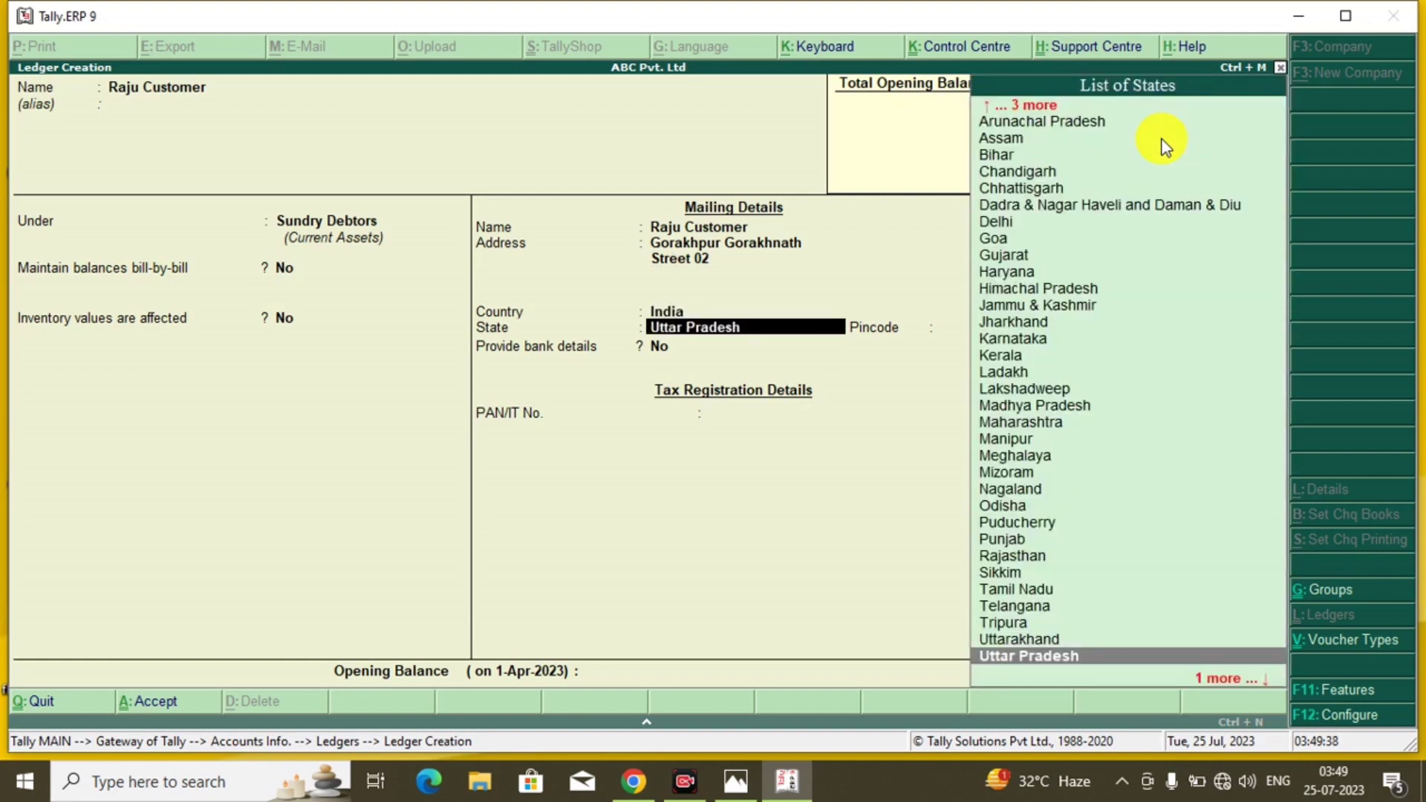
pyautogui.press('Return')
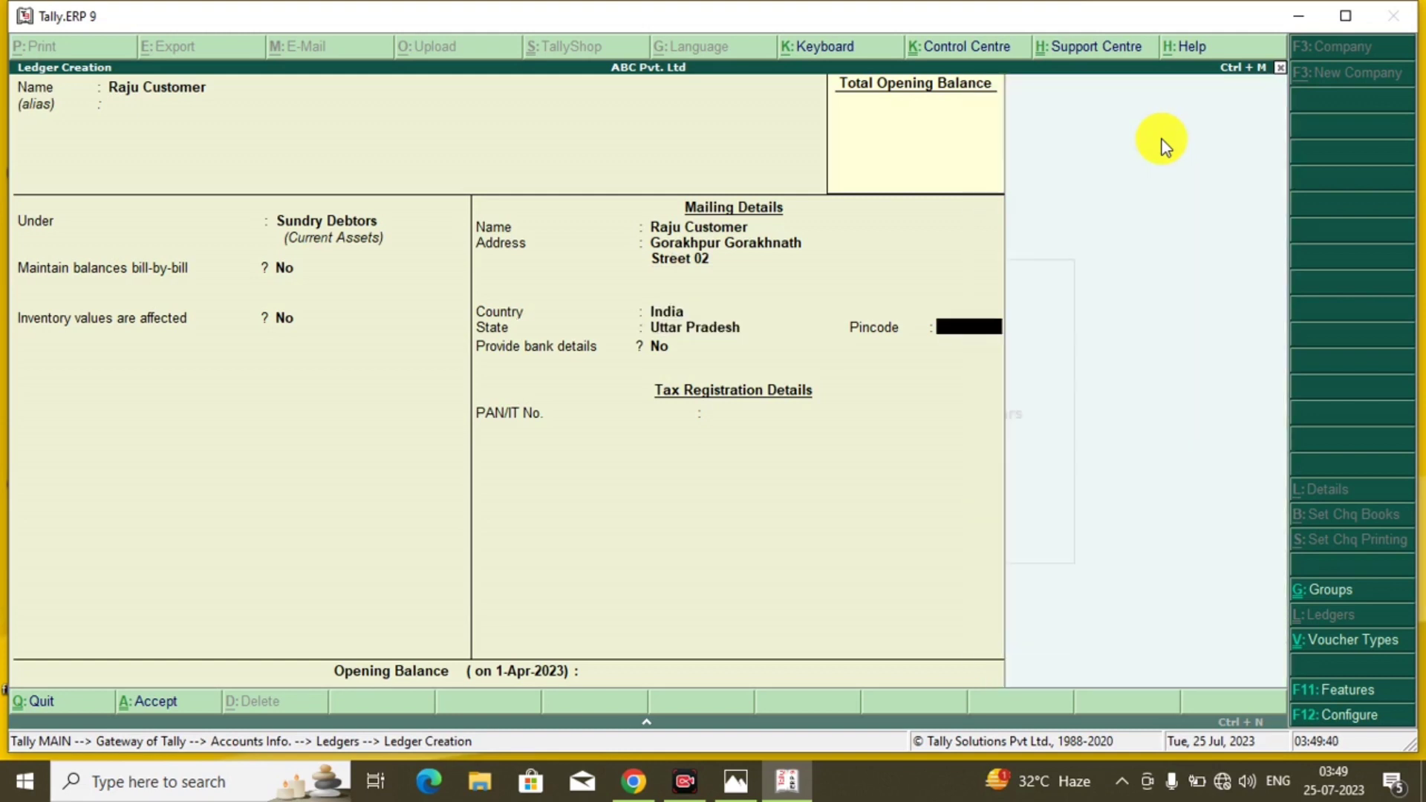
pyautogui.write('273001')
pyautogui.press('Return')
pyautogui.press('Return')
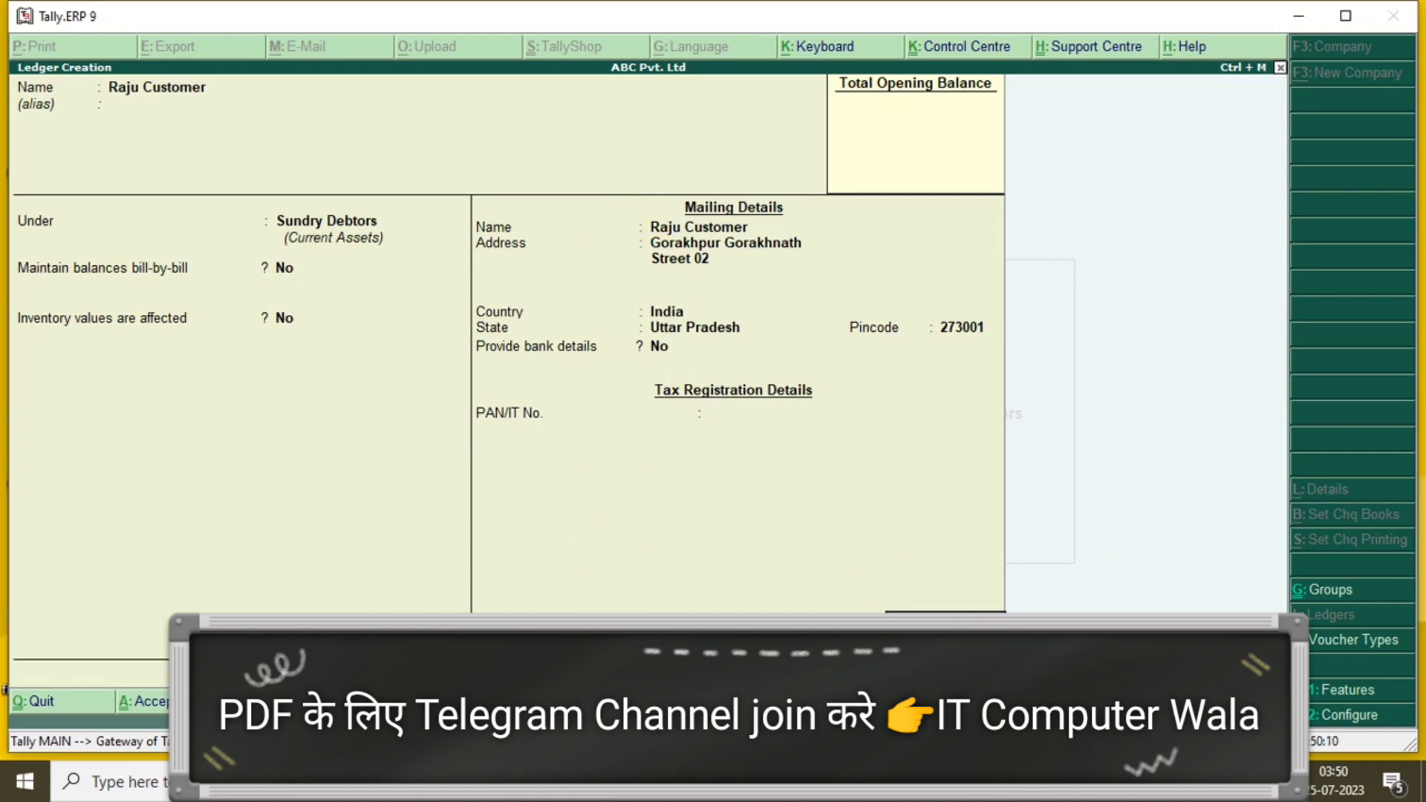
pyautogui.hotkey('ctrl', 'a')
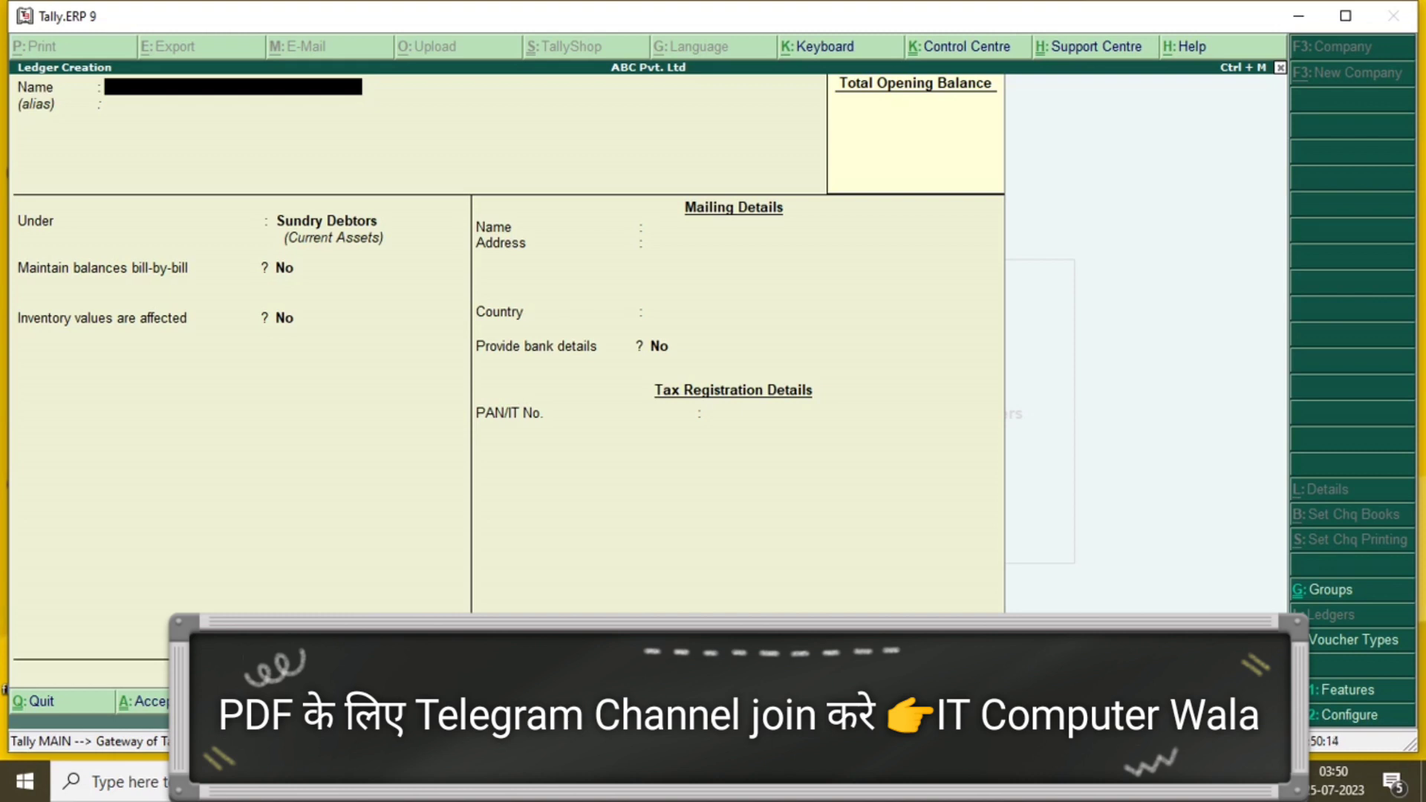
pyautogui.press('Escape')
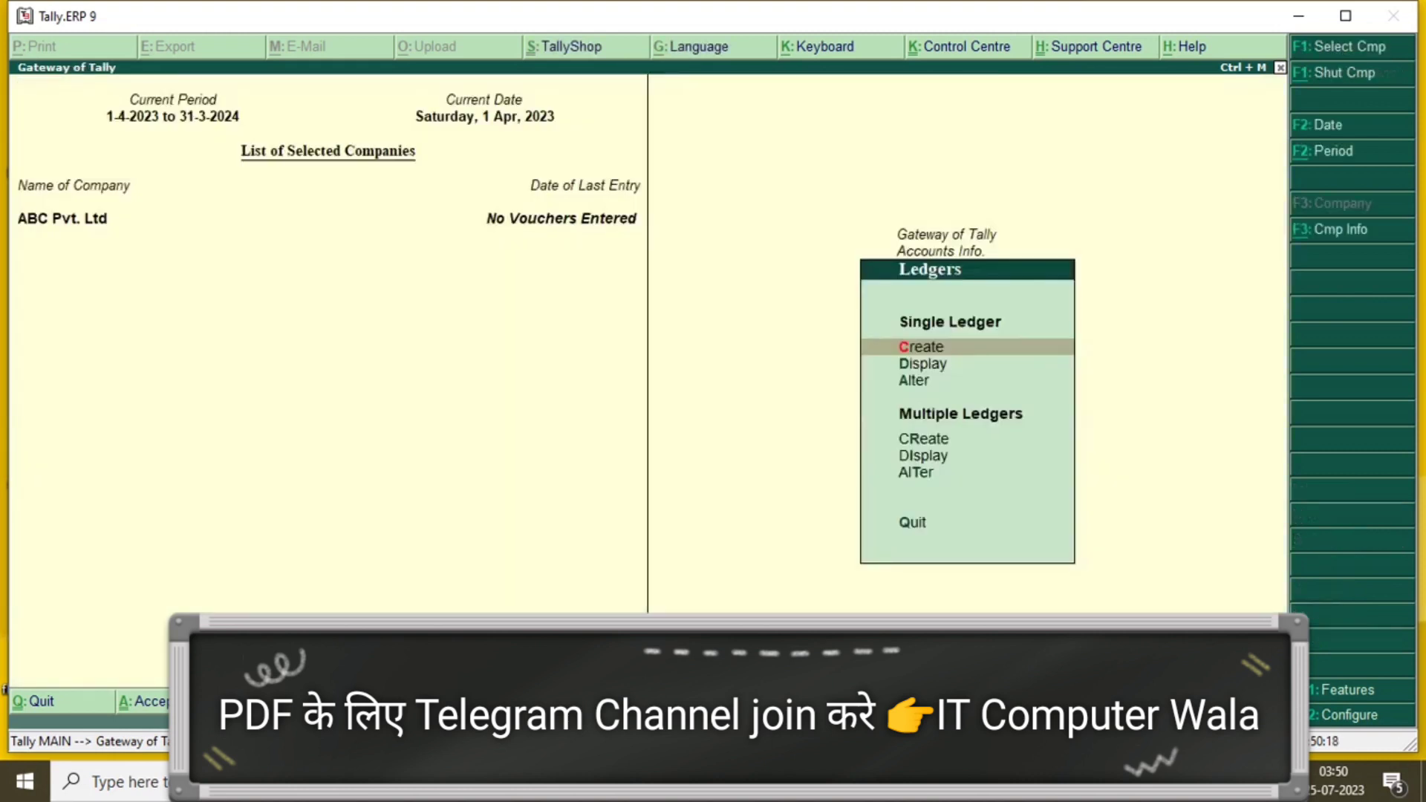
# Display the new customer ledger to review its saved details, and return to the Ledgers menu
pyautogui.press('Down')
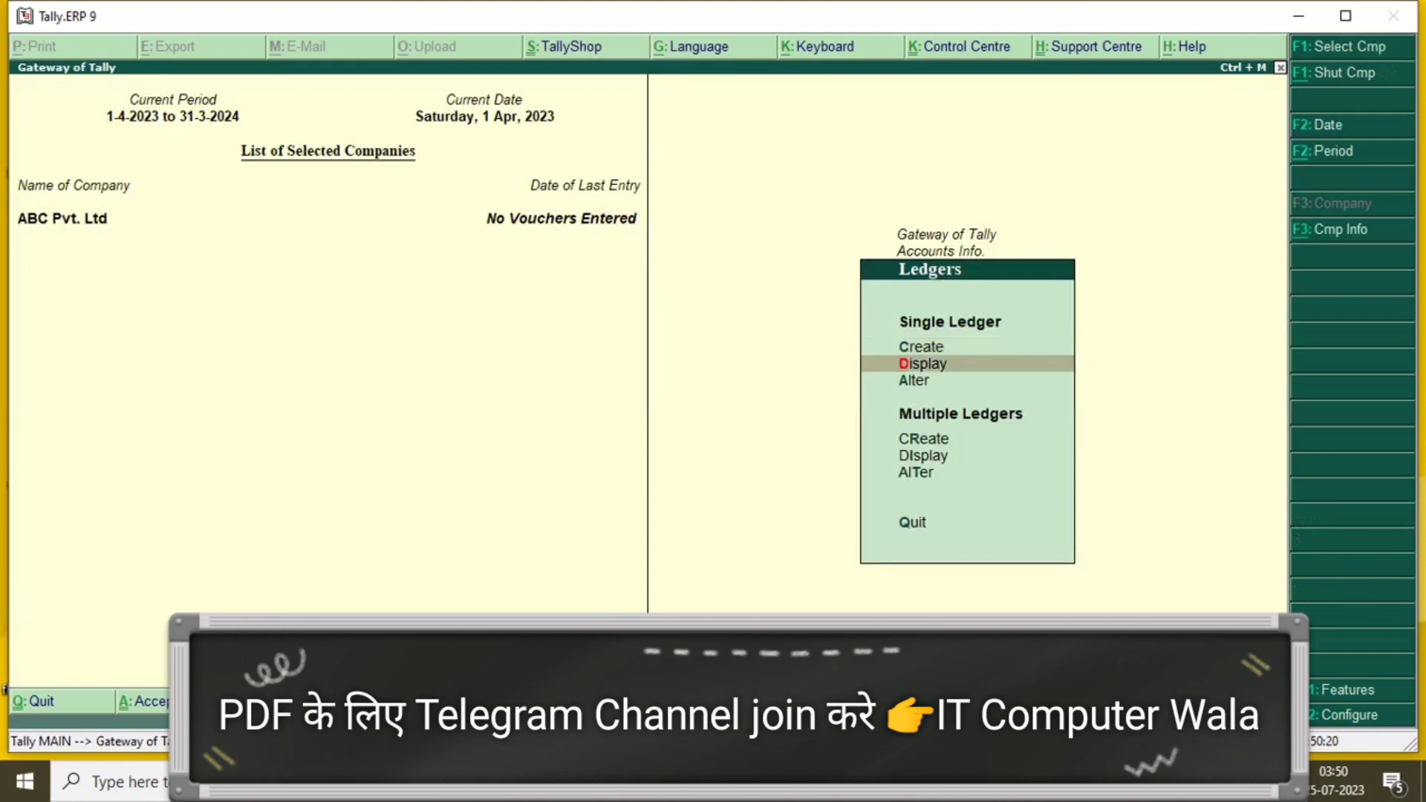
pyautogui.press('Return')
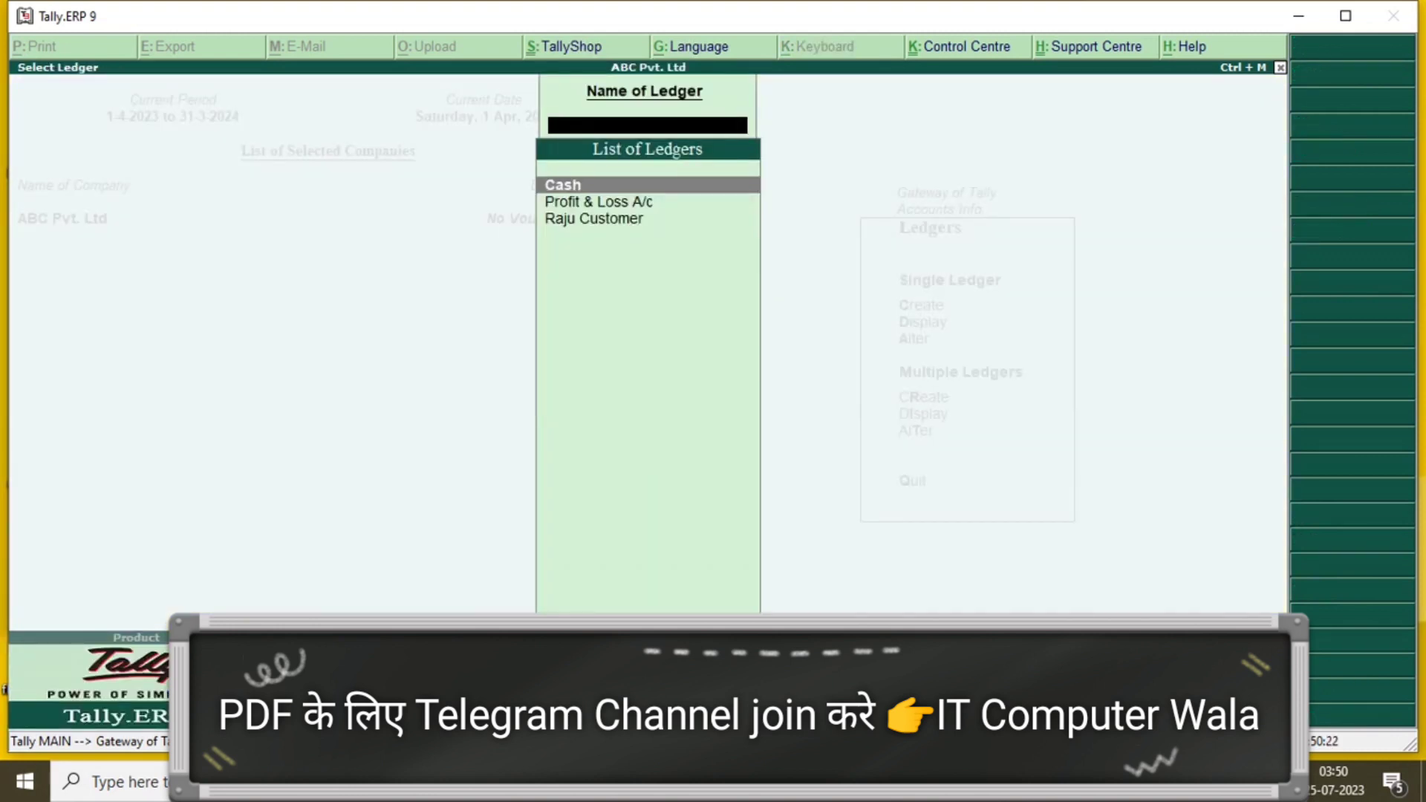
pyautogui.press('Down')
pyautogui.press('Down')
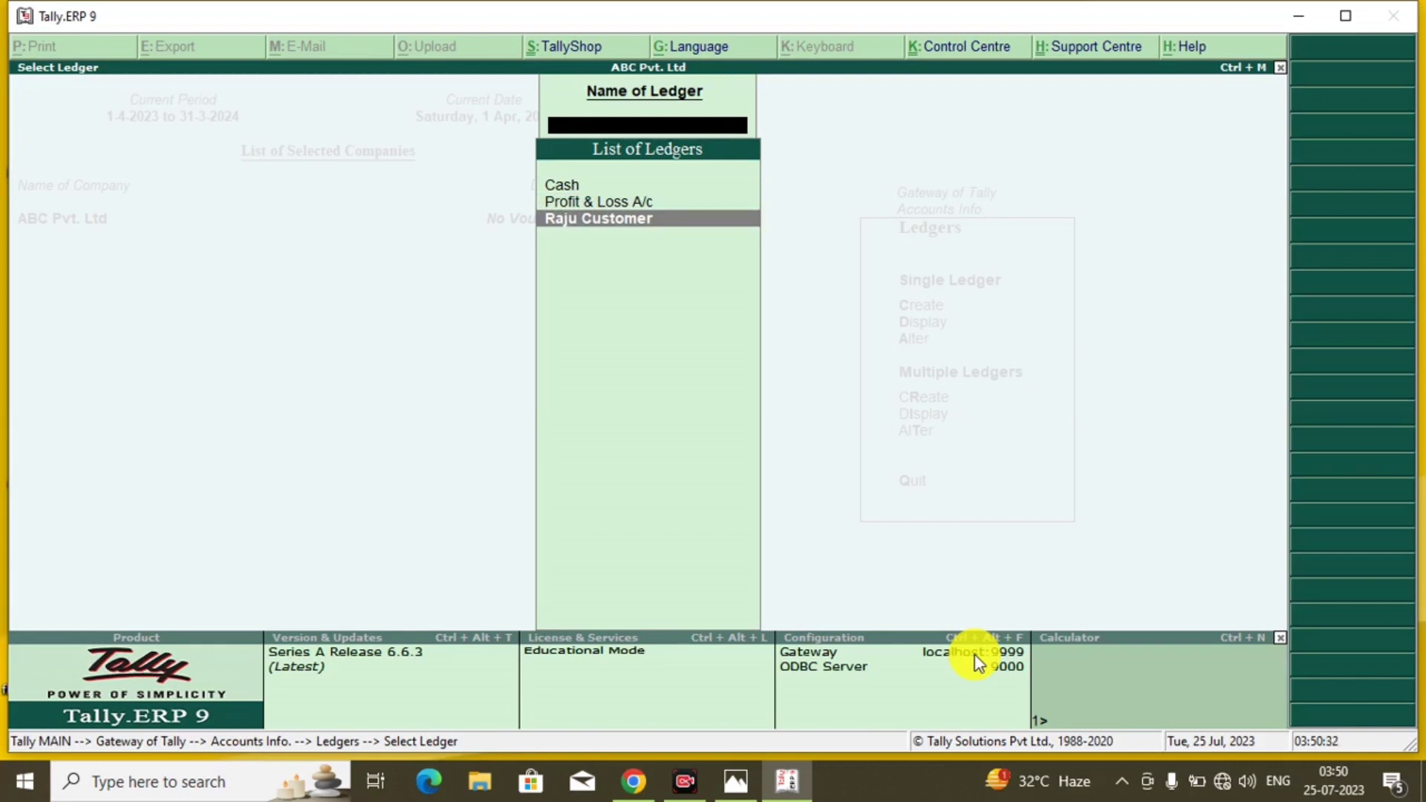
pyautogui.press('Up')
pyautogui.press('Up')
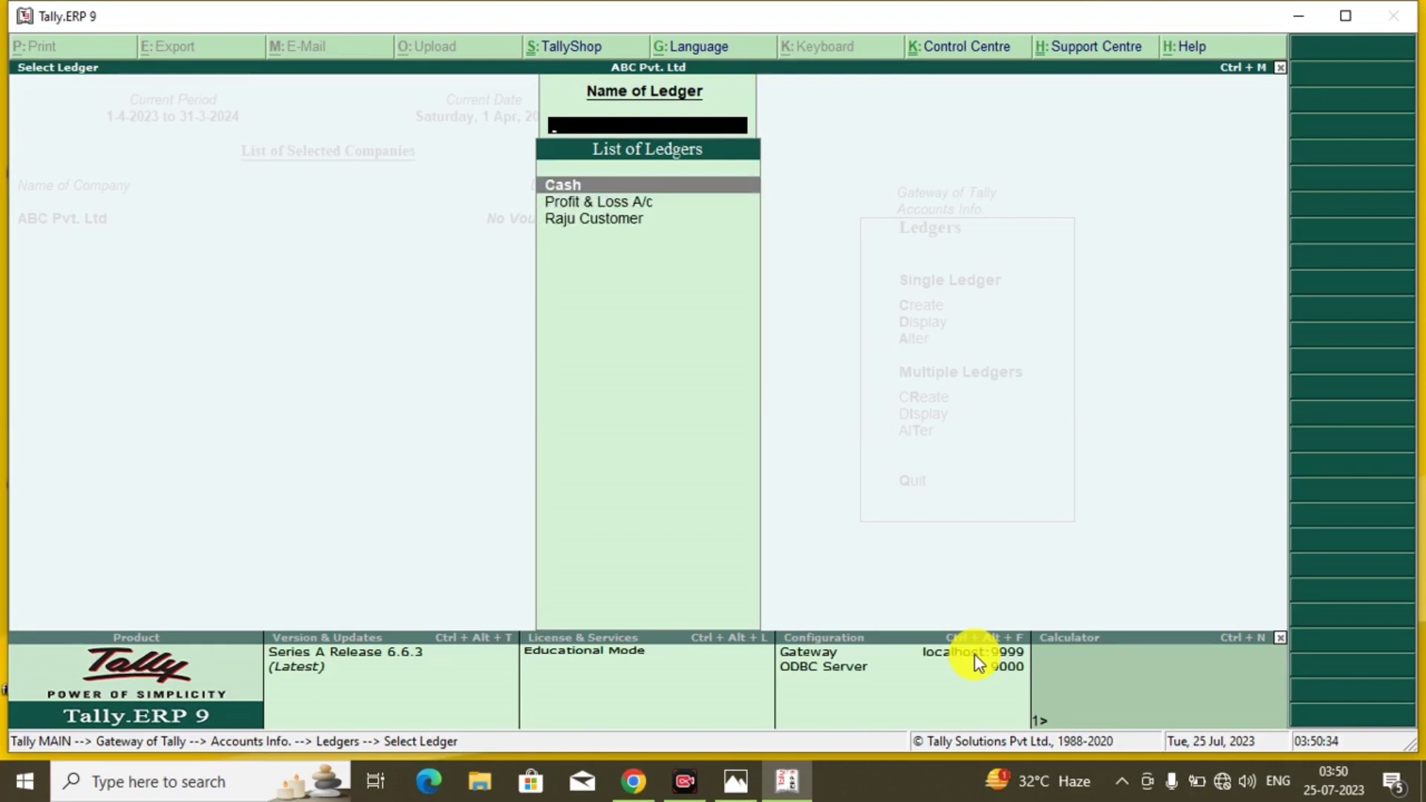
pyautogui.press('Down')
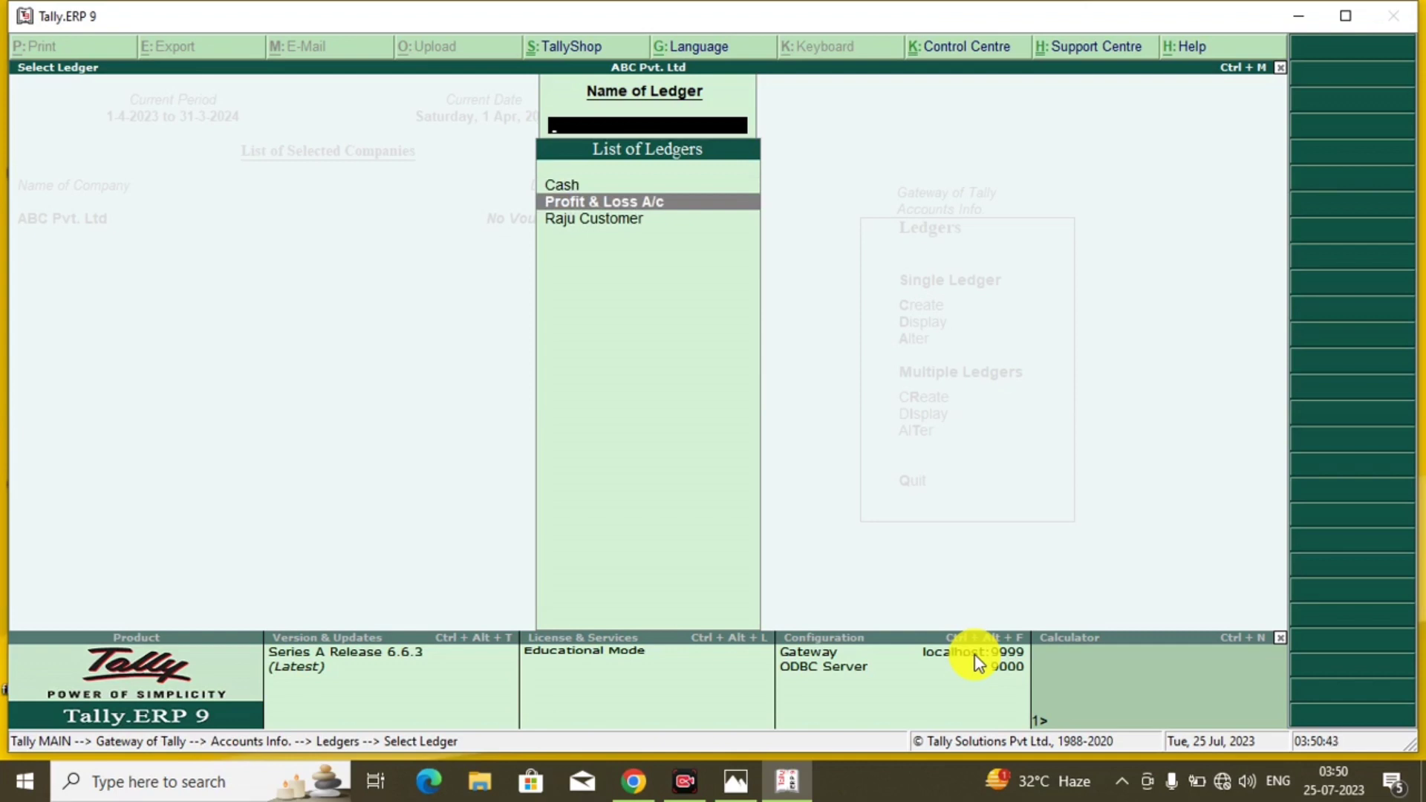
pyautogui.press('Down')
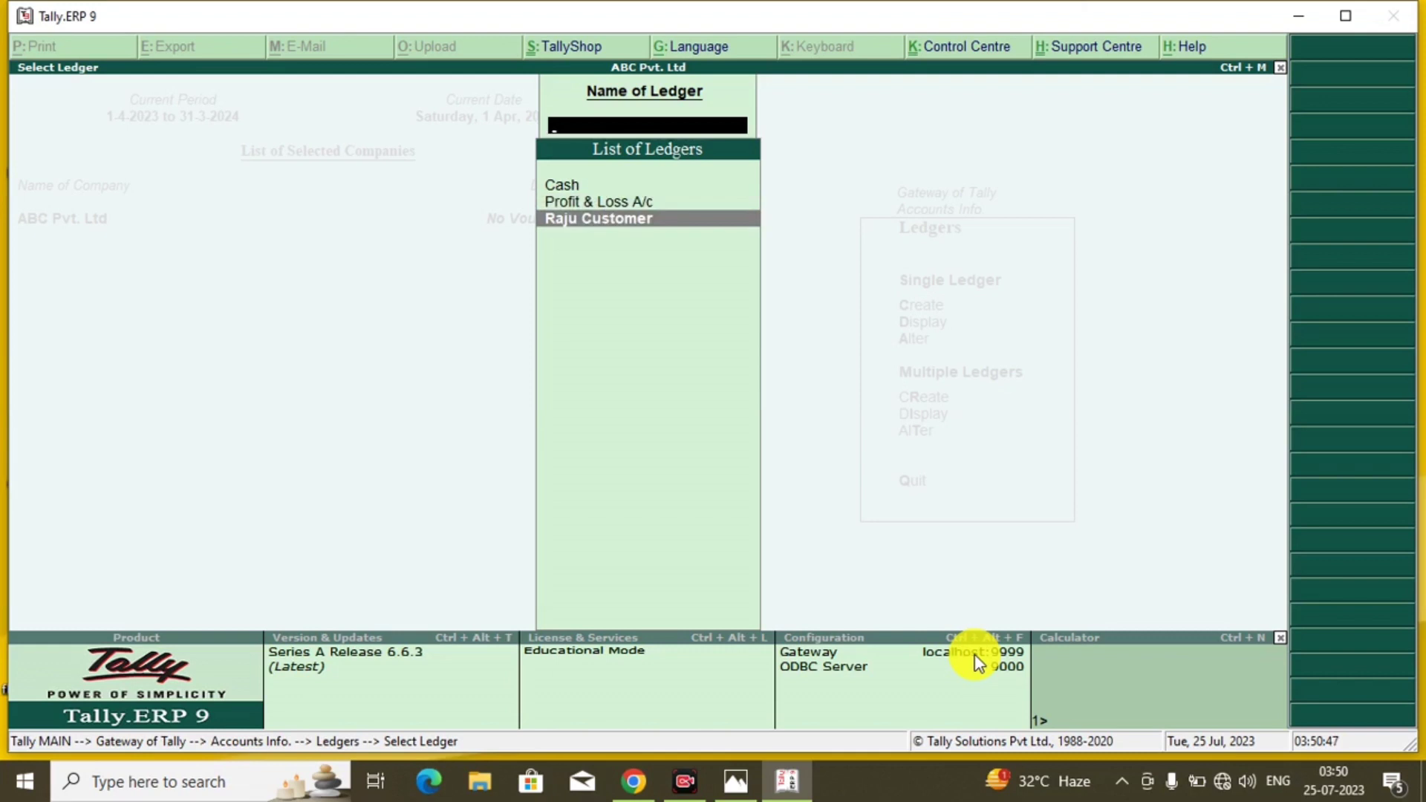
pyautogui.press('Return')
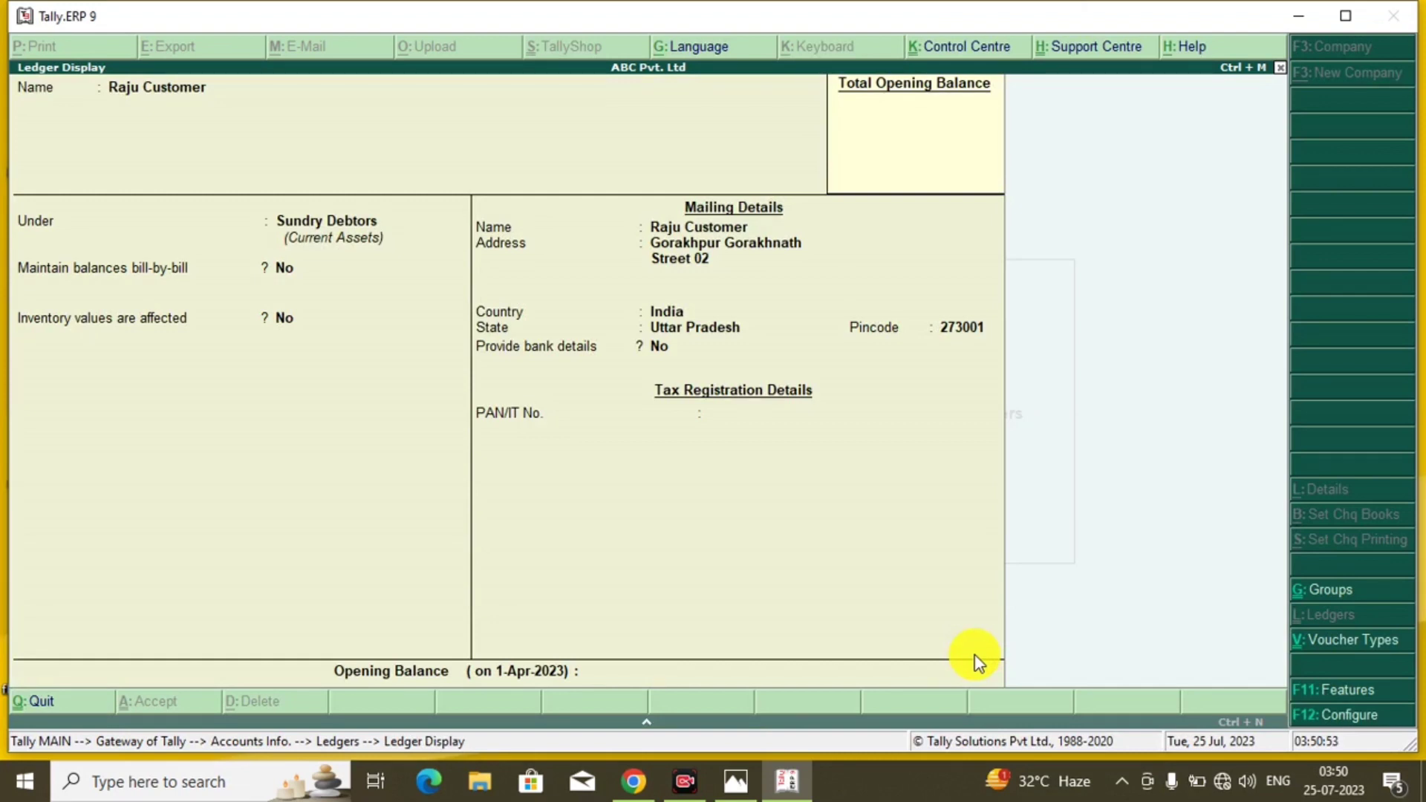
pyautogui.press('Escape')
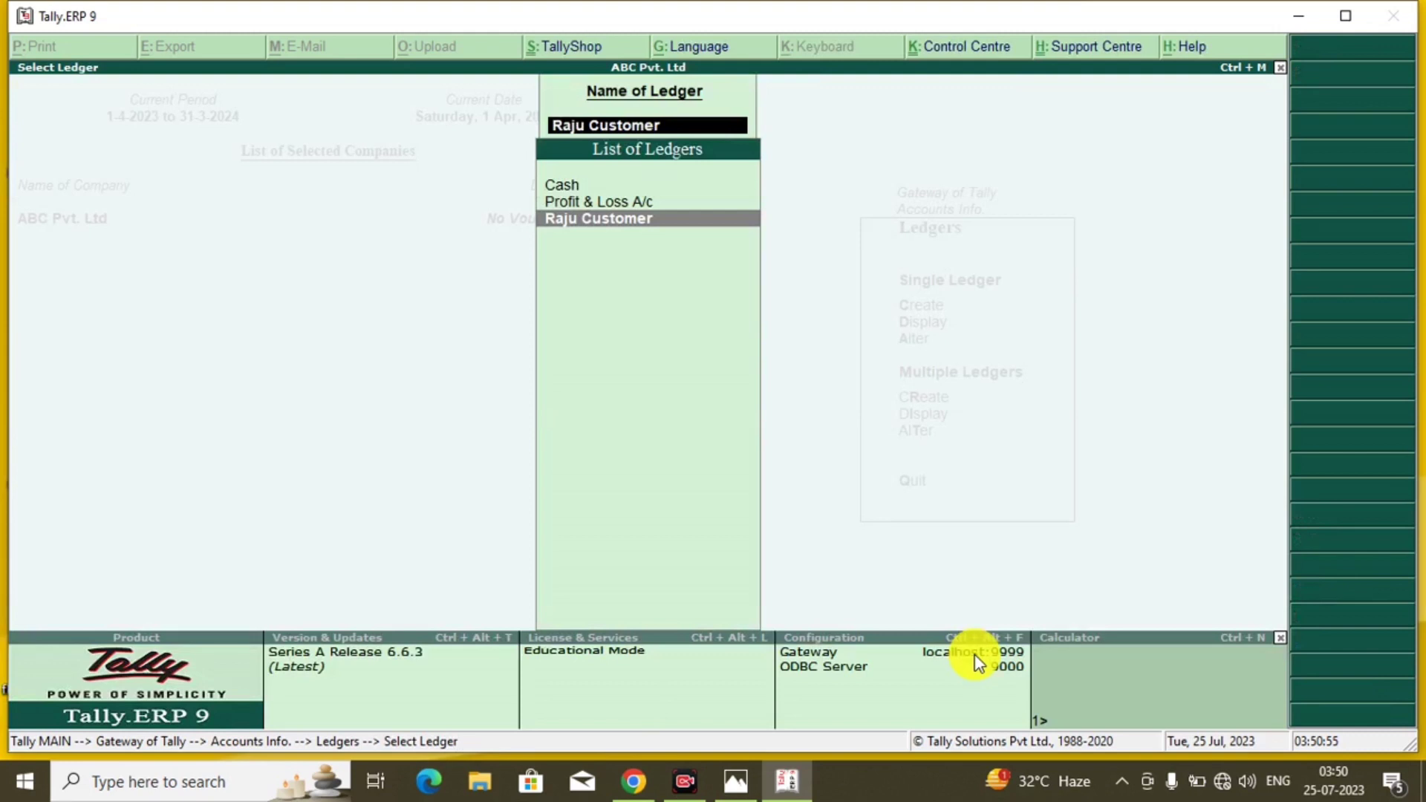
pyautogui.press('Escape')
pyautogui.press('Escape')
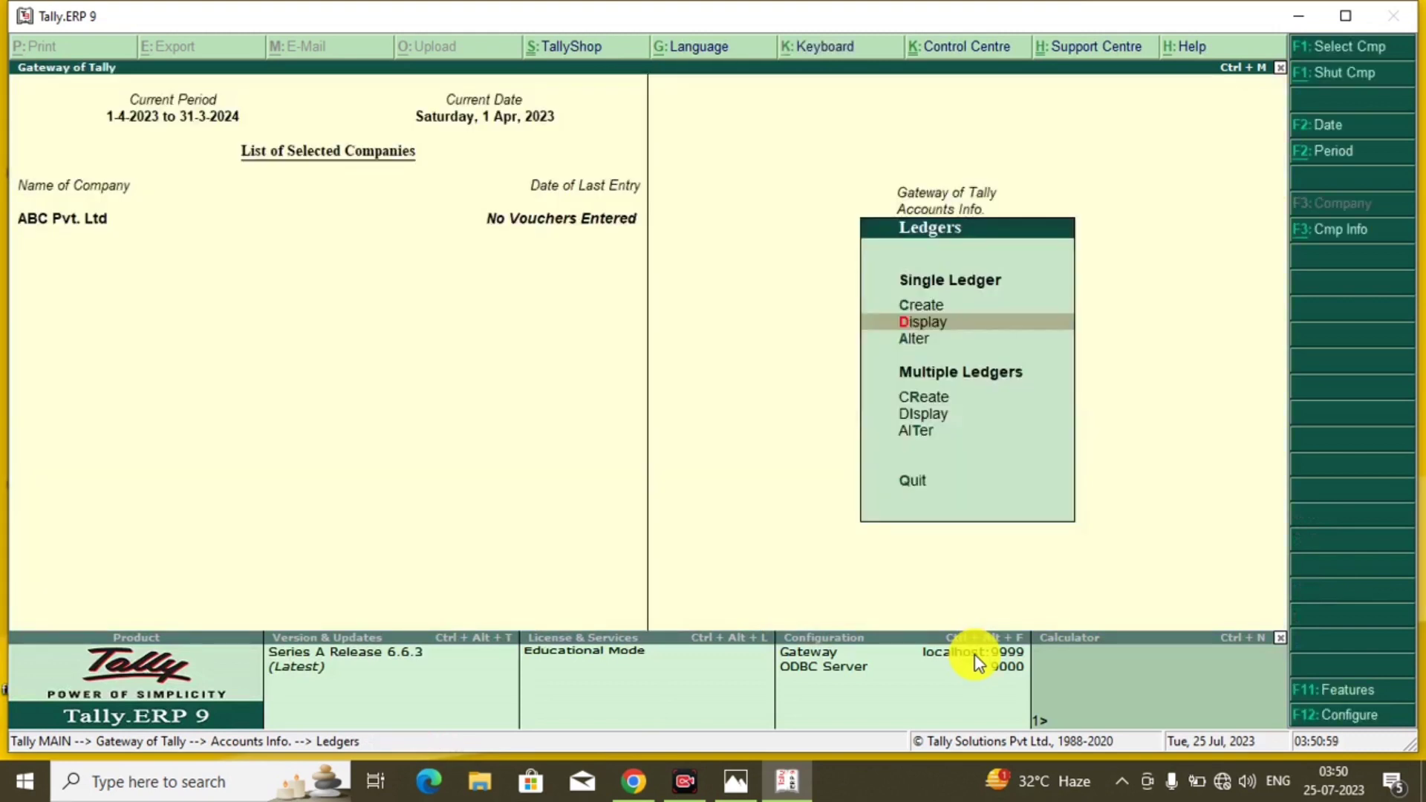
# Open the customer's single ledger for alteration
pyautogui.press('Down')
pyautogui.press('Return')
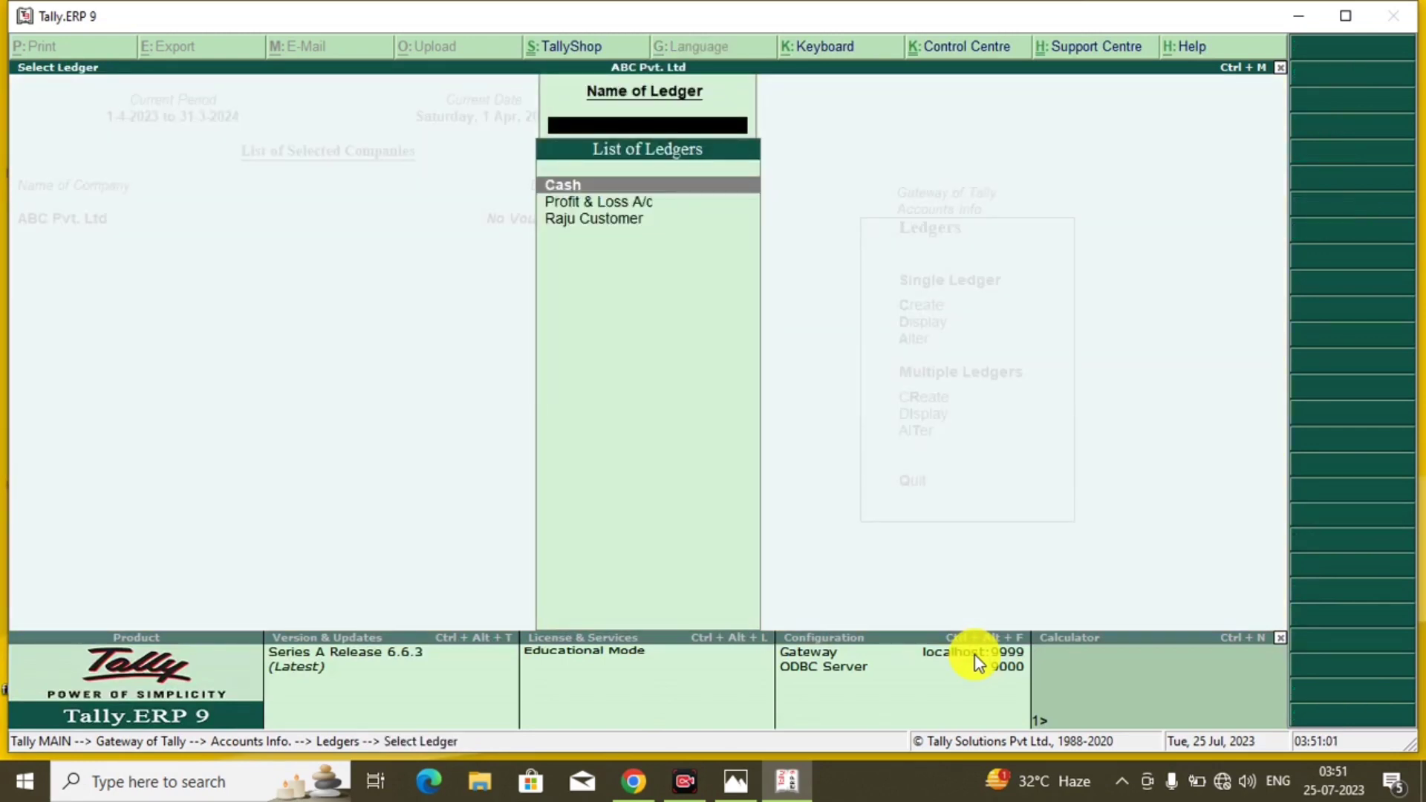
pyautogui.press('Down')
pyautogui.press('Down')
pyautogui.press('Return')
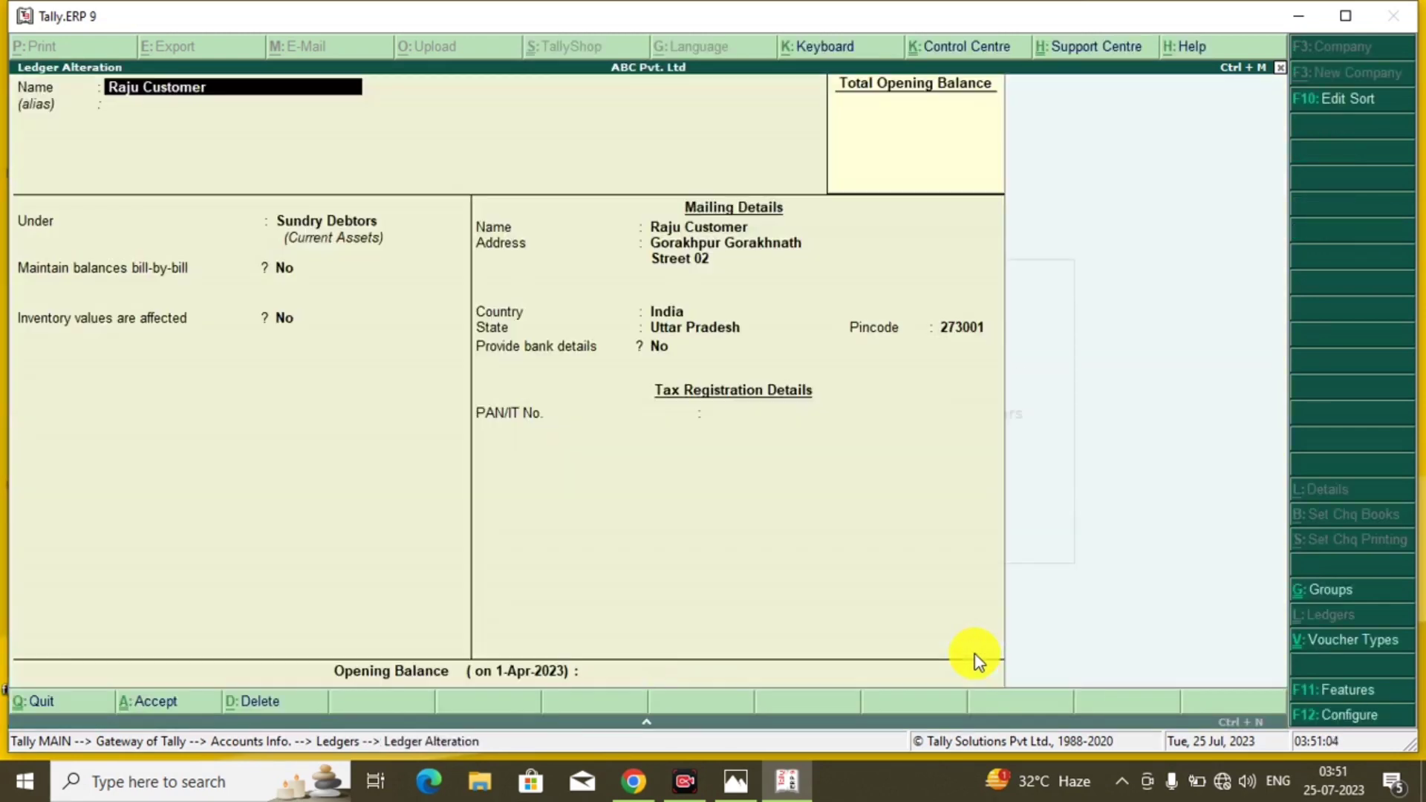
# Keep the customer ledger's name, Sundry Debtors group, balance and inventory settings, and mailing name, moving on to the address
pyautogui.press('Return')
pyautogui.press('Return')
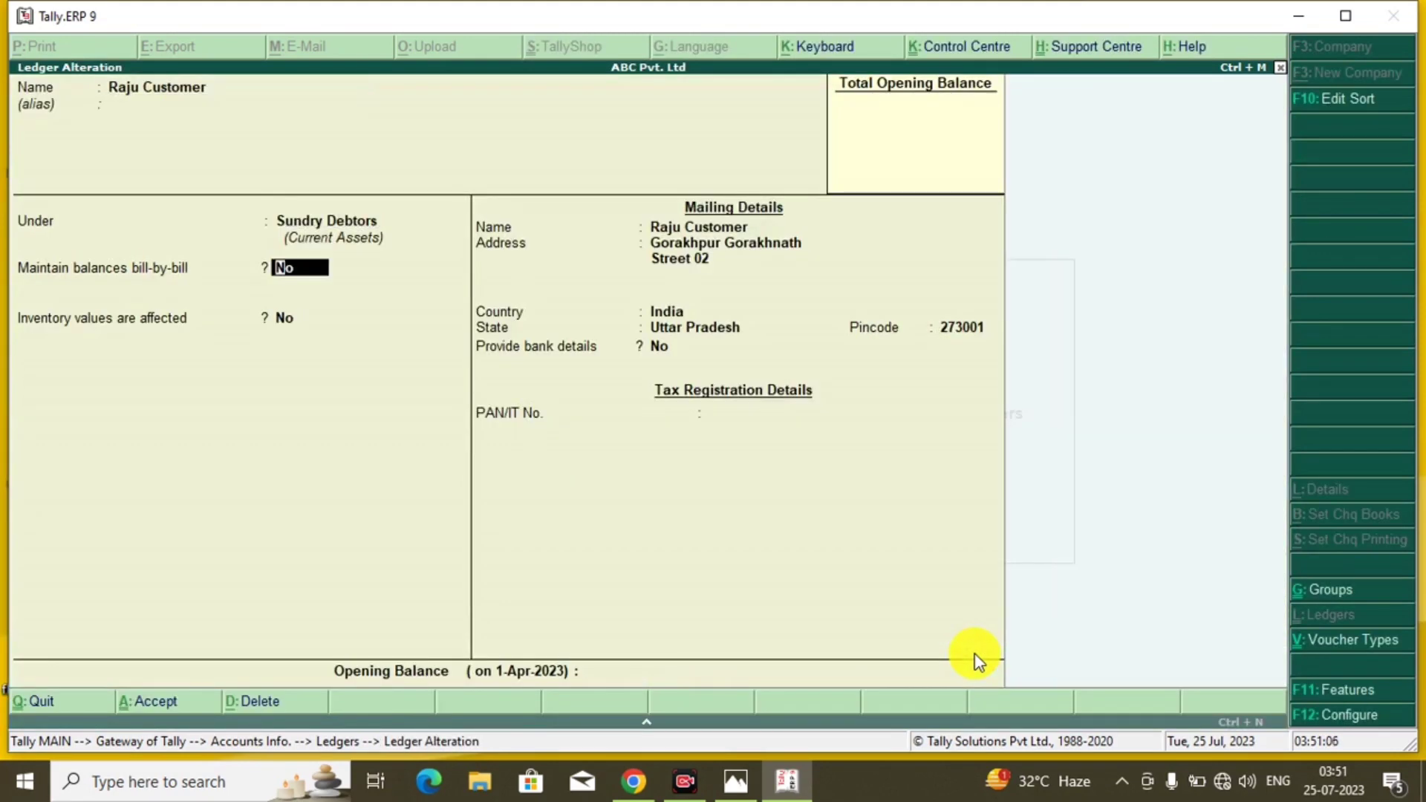
pyautogui.press('Return')
pyautogui.press('Return')
pyautogui.press('Return')
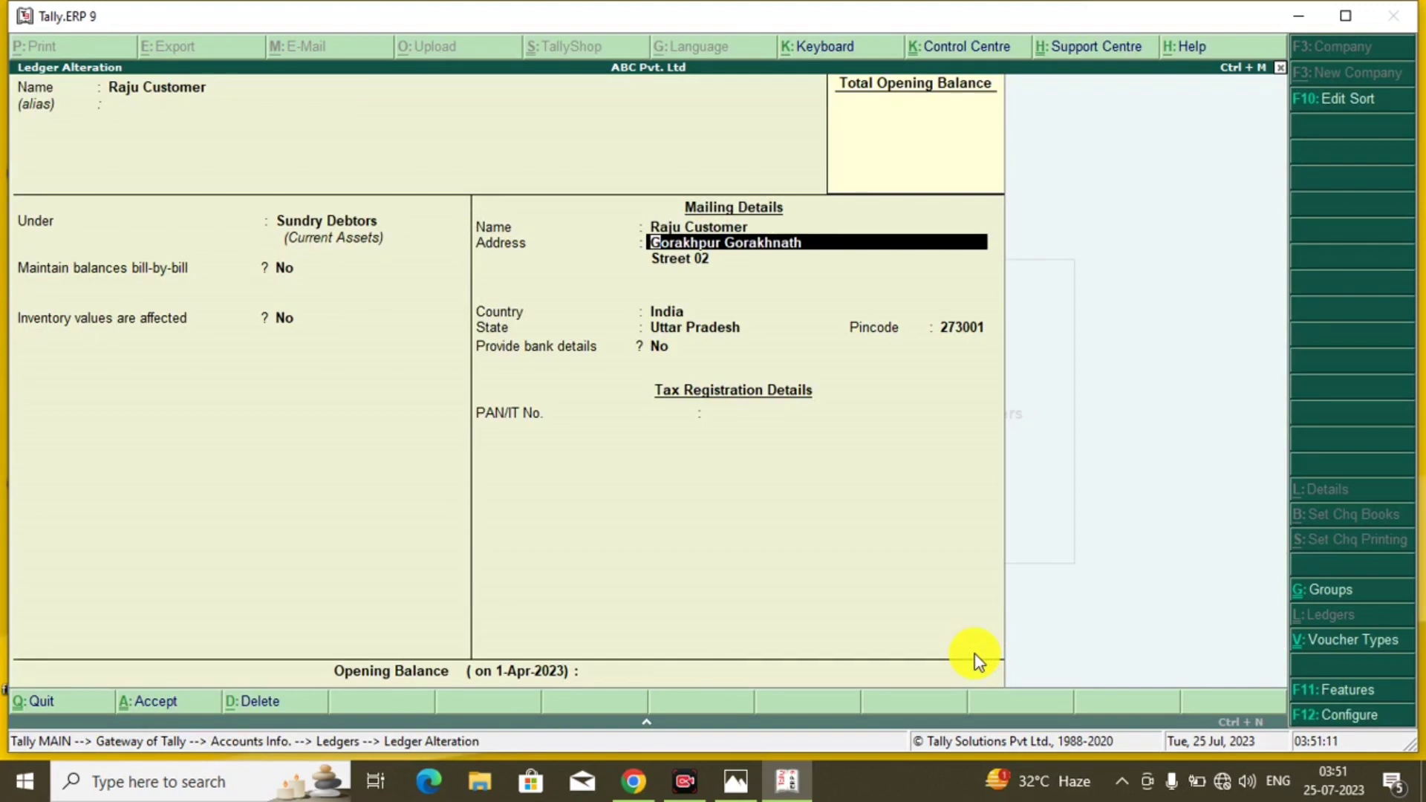
# Try replacing the first line of the customer's address with a different locality and city
pyautogui.write('Az')
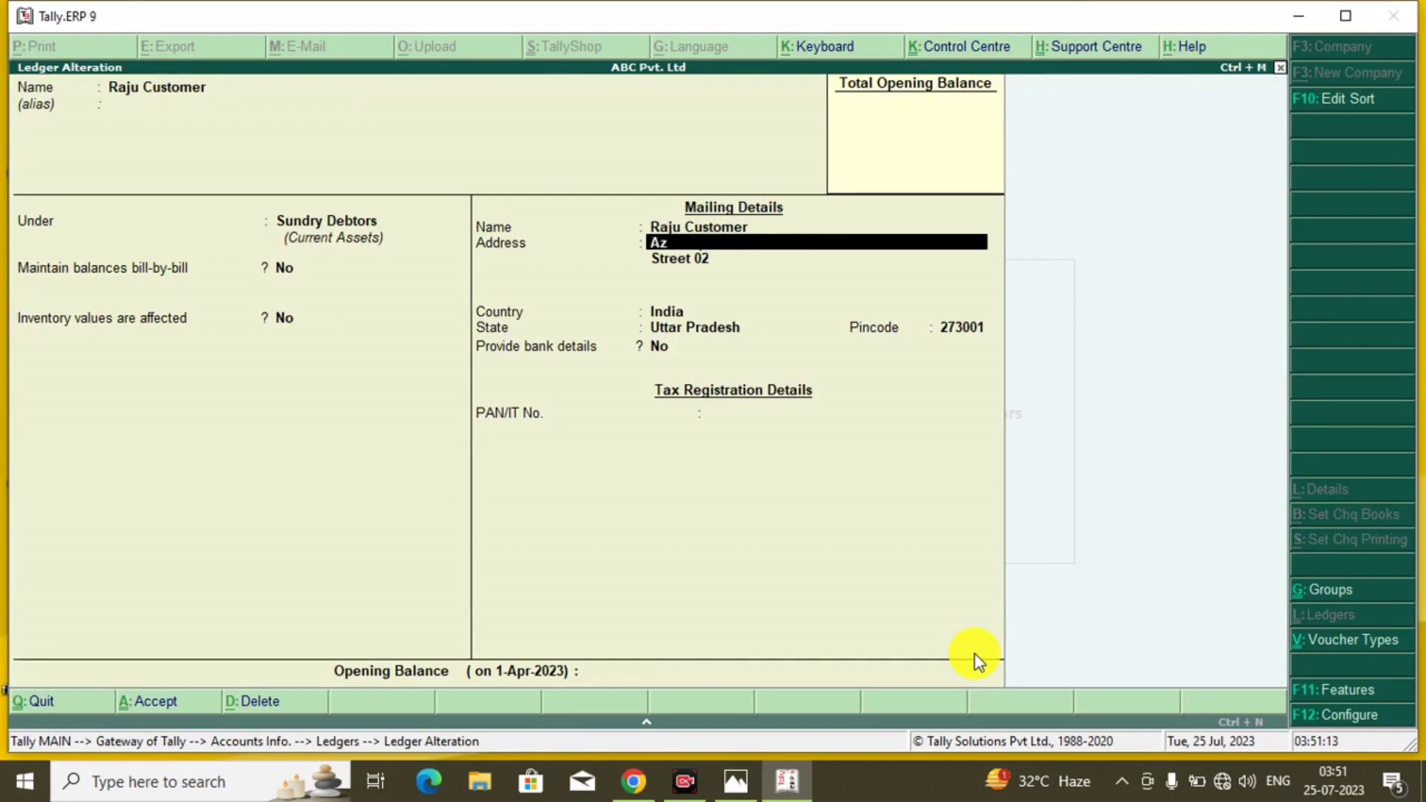
pyautogui.press('BackSpace')
pyautogui.press('BackSpace')
pyautogui.write('Raq')
pyautogui.write('hat')
pyautogui.write(' Gkp')
pyautogui.press('Return')
# Clear both address lines and enter a new street number as the customer's only address line
pyautogui.write('8')
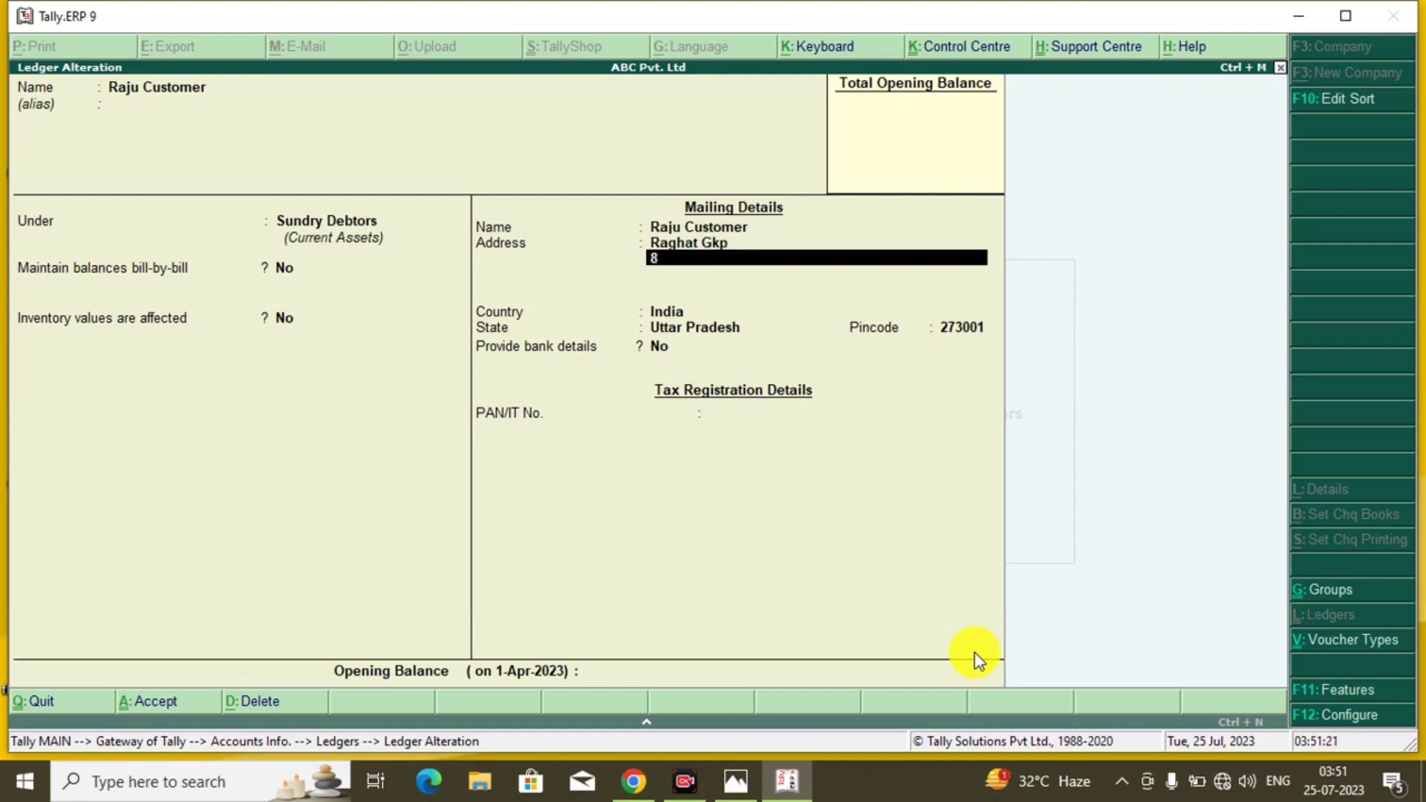
pyautogui.write('8')
pyautogui.press('BackSpace')
pyautogui.press('BackSpace')
pyautogui.press('BackSpace')
pyautogui.write('S')
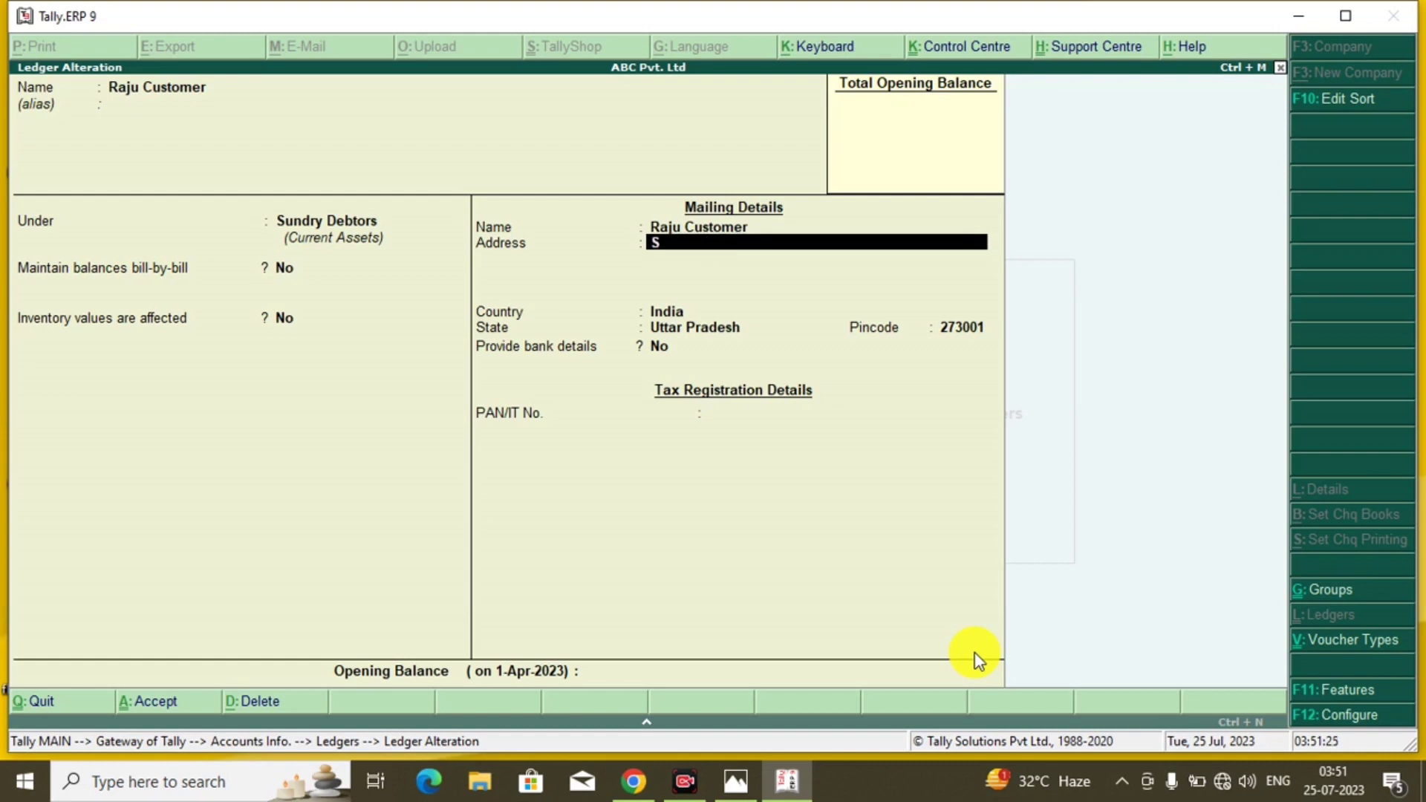
pyautogui.write('treet 88')
pyautogui.press('Return')
pyautogui.press('Return')
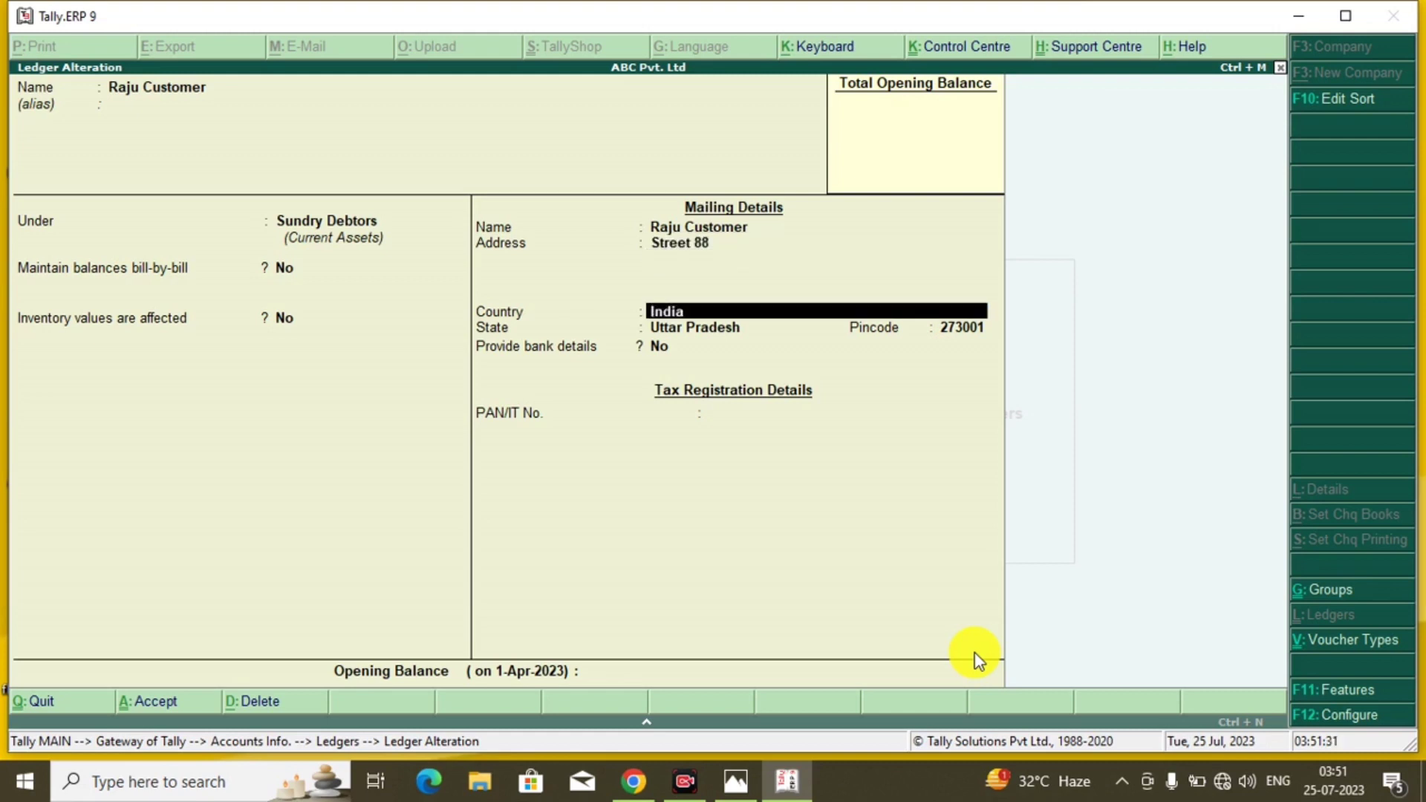
# Keep the remaining mailing, bank and tax details with a blank opening balance, save the altered ledger, and return to the Ledgers menu
pyautogui.press('Return')
pyautogui.press('Return')
pyautogui.press('Return')
pyautogui.press('Return')
pyautogui.press('Return')
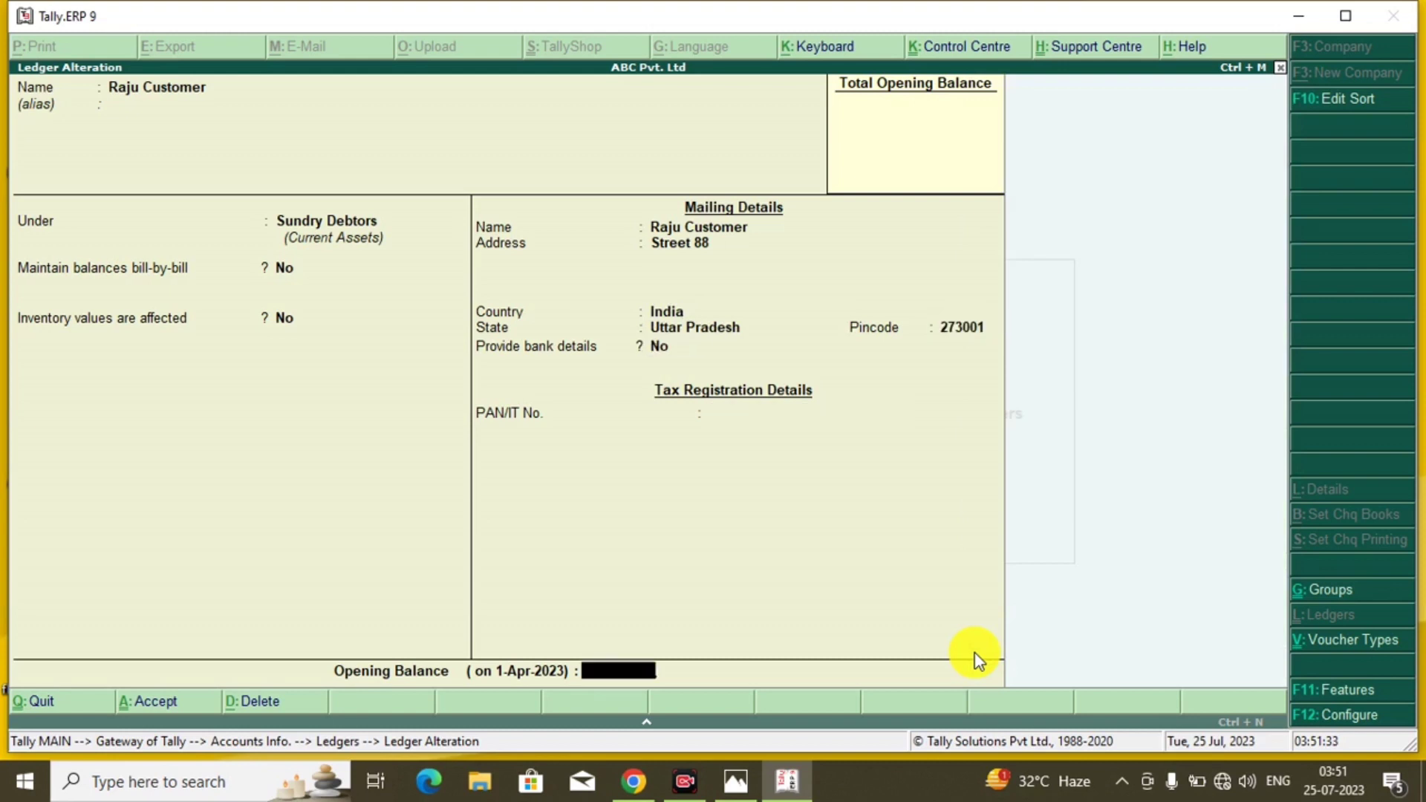
pyautogui.press('Return')
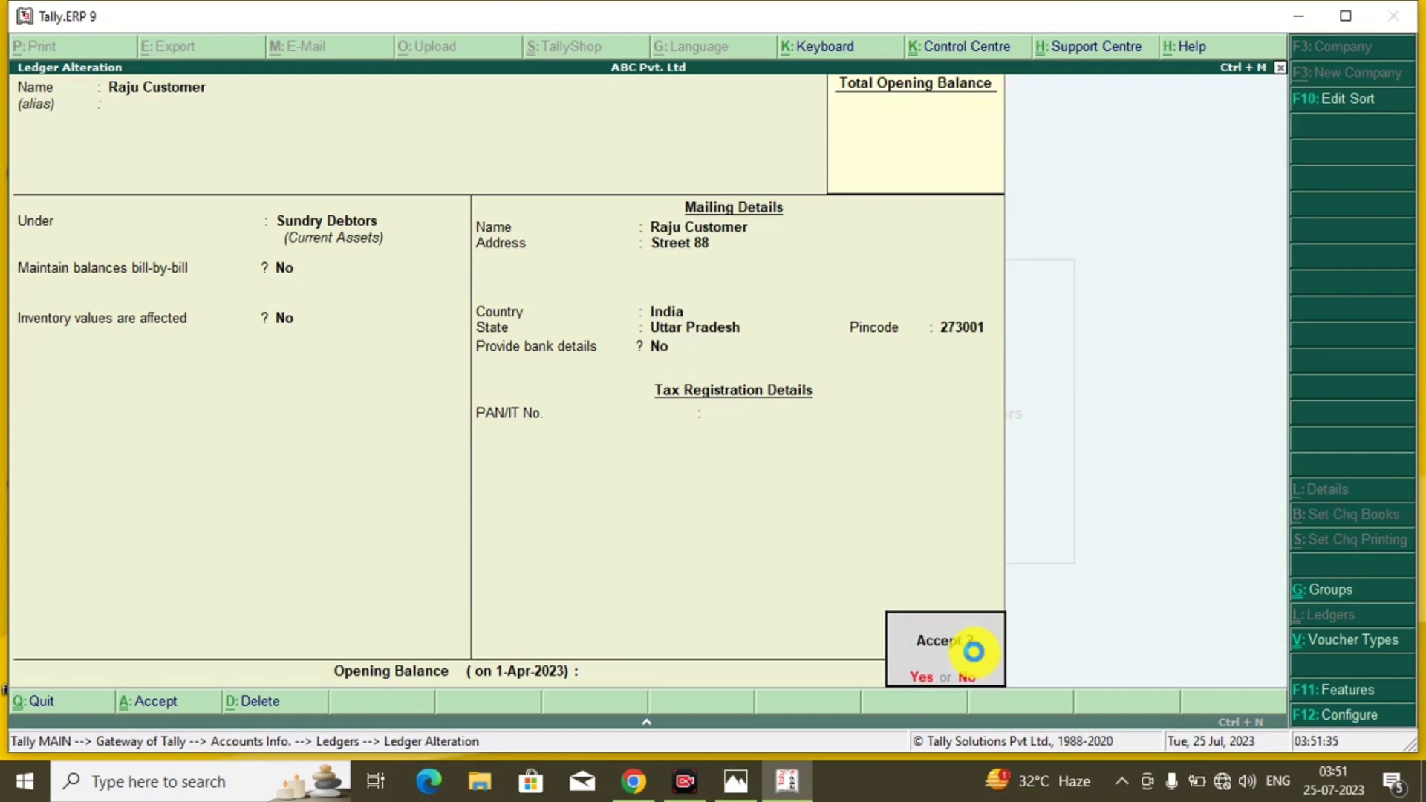
pyautogui.press('Return')
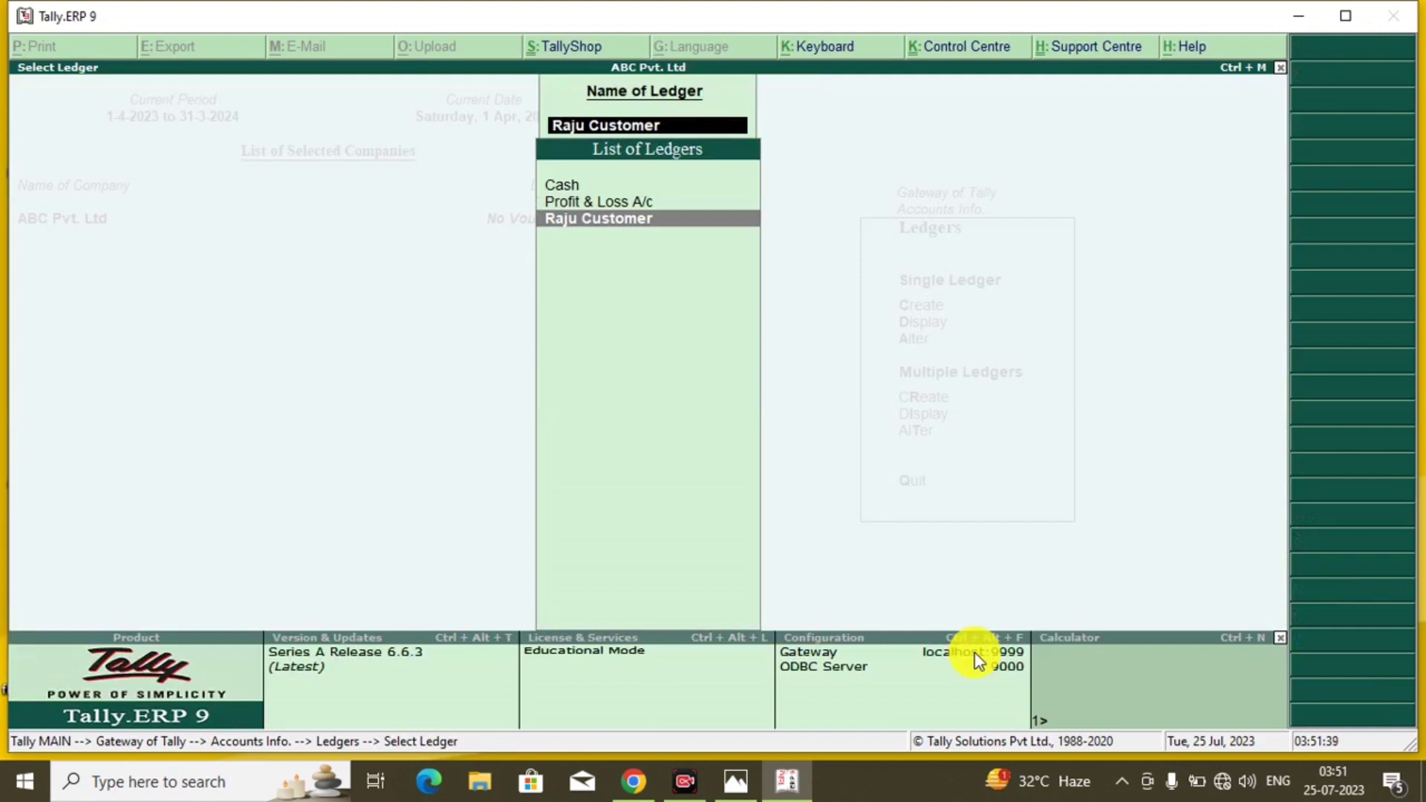
pyautogui.press('Escape')
pyautogui.press('Escape')
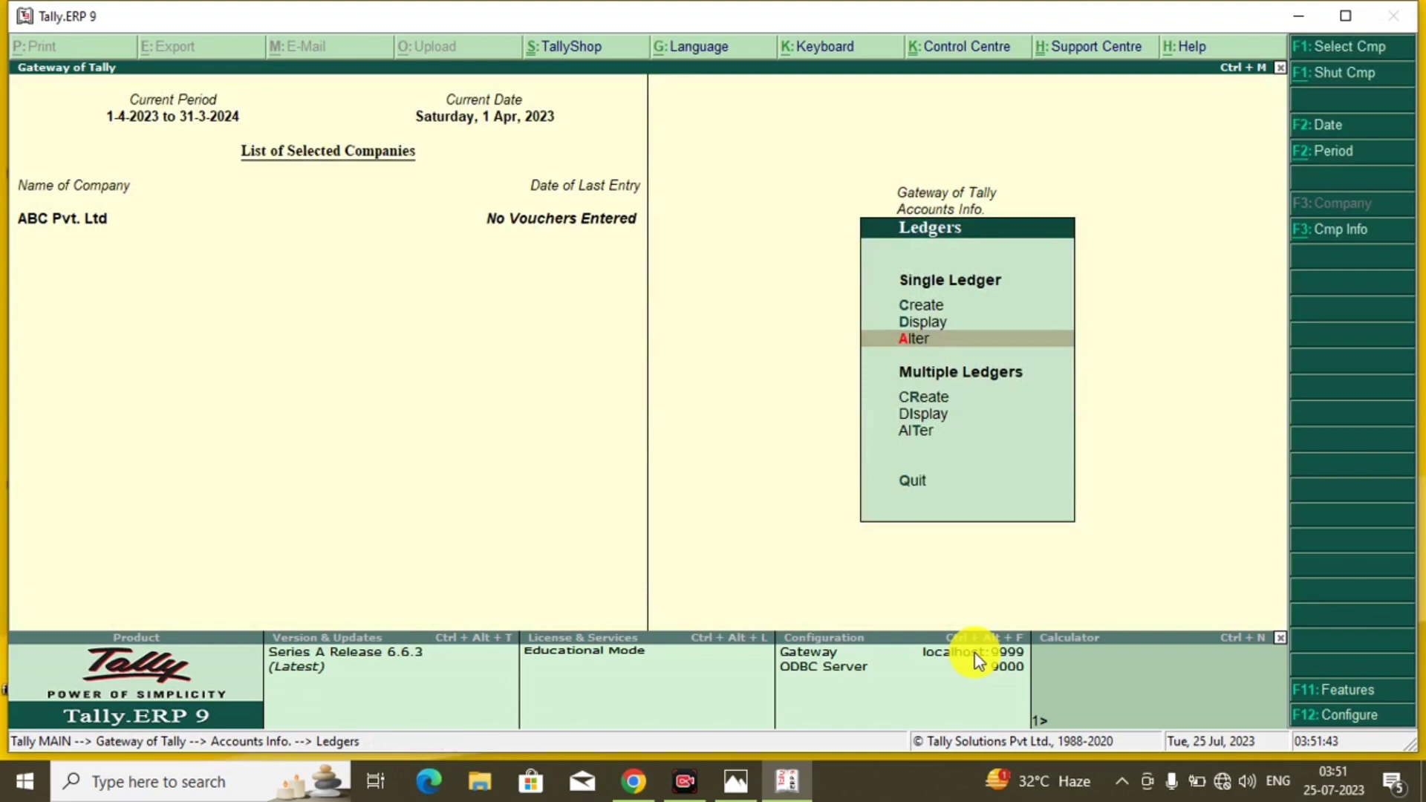
# Start creating multiple ledgers with All Items as the parent group
pyautogui.press('Down')
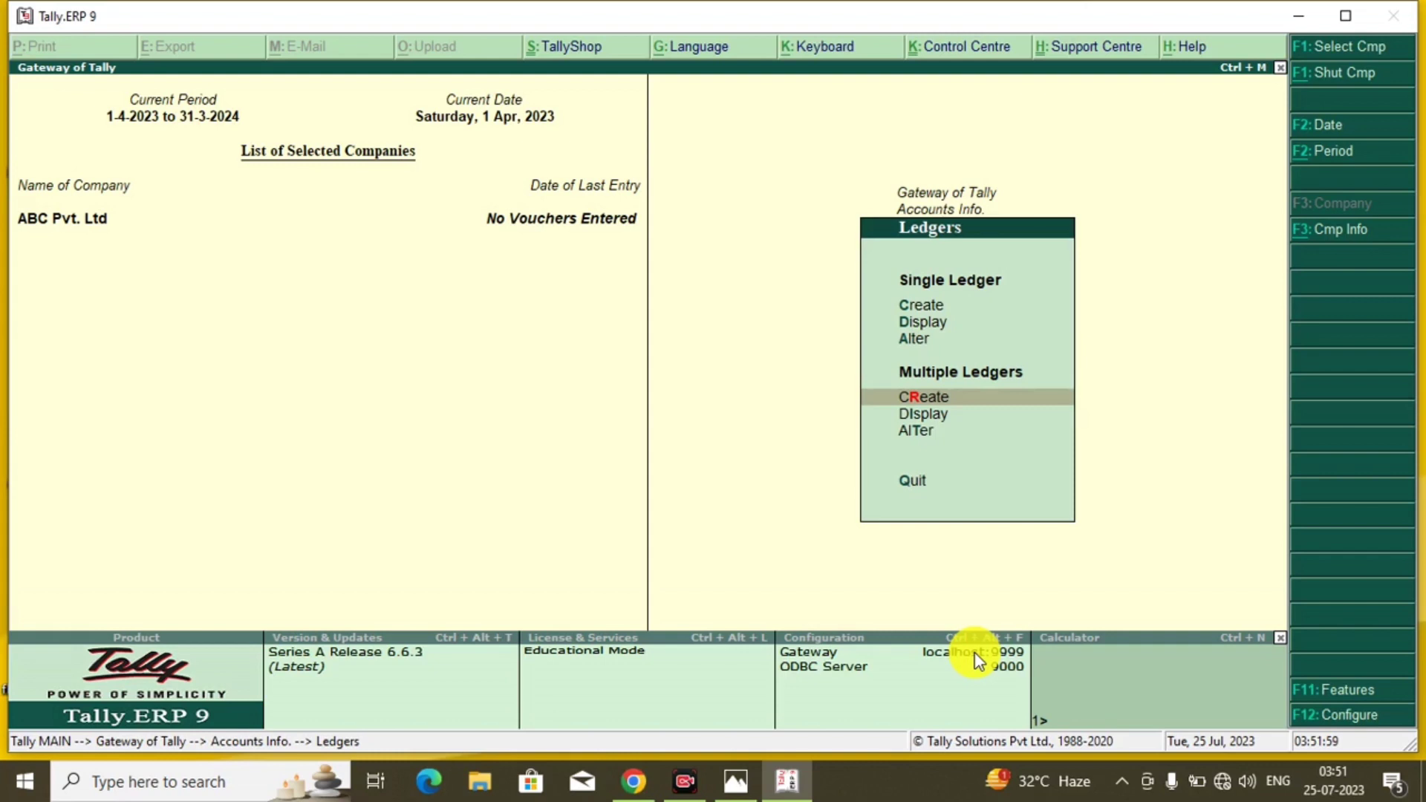
pyautogui.press('Return')
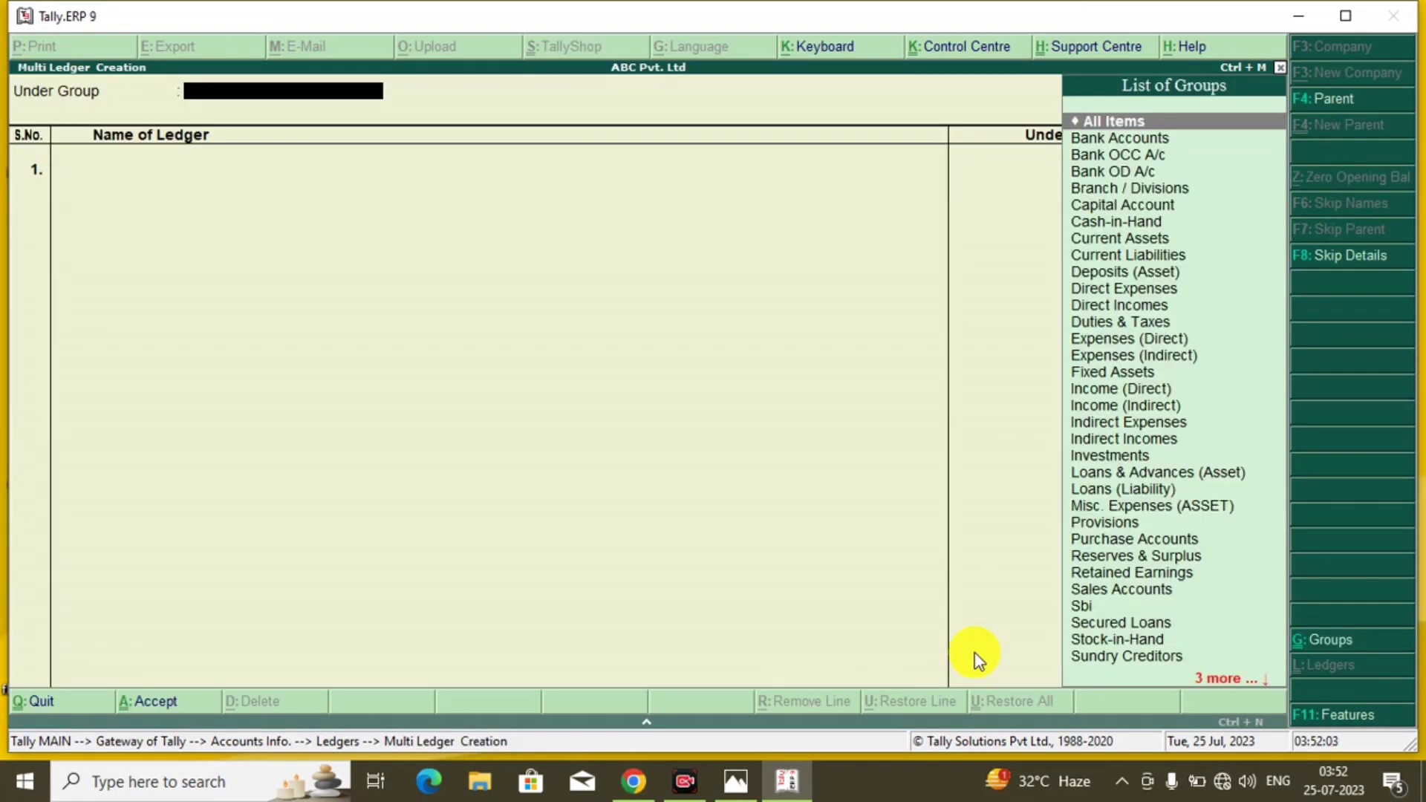
pyautogui.click(1114, 122)
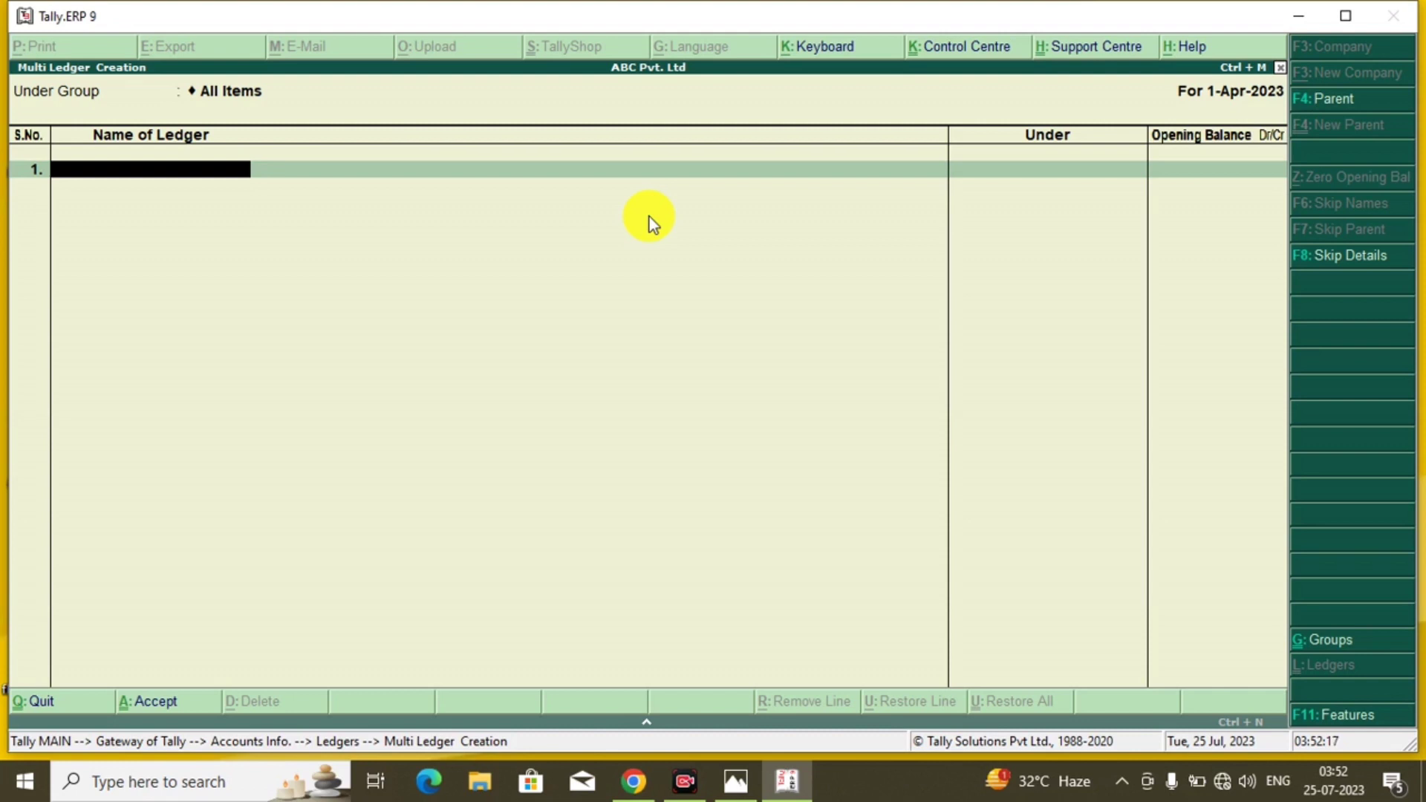
# Add the supplier's ledger on the first line under Sundry Creditors, leaving its opening balance blank
pyautogui.write('Mohaan')
pyautogui.press('BackSpace')
pyautogui.press('BackSpace')
pyautogui.write('n')
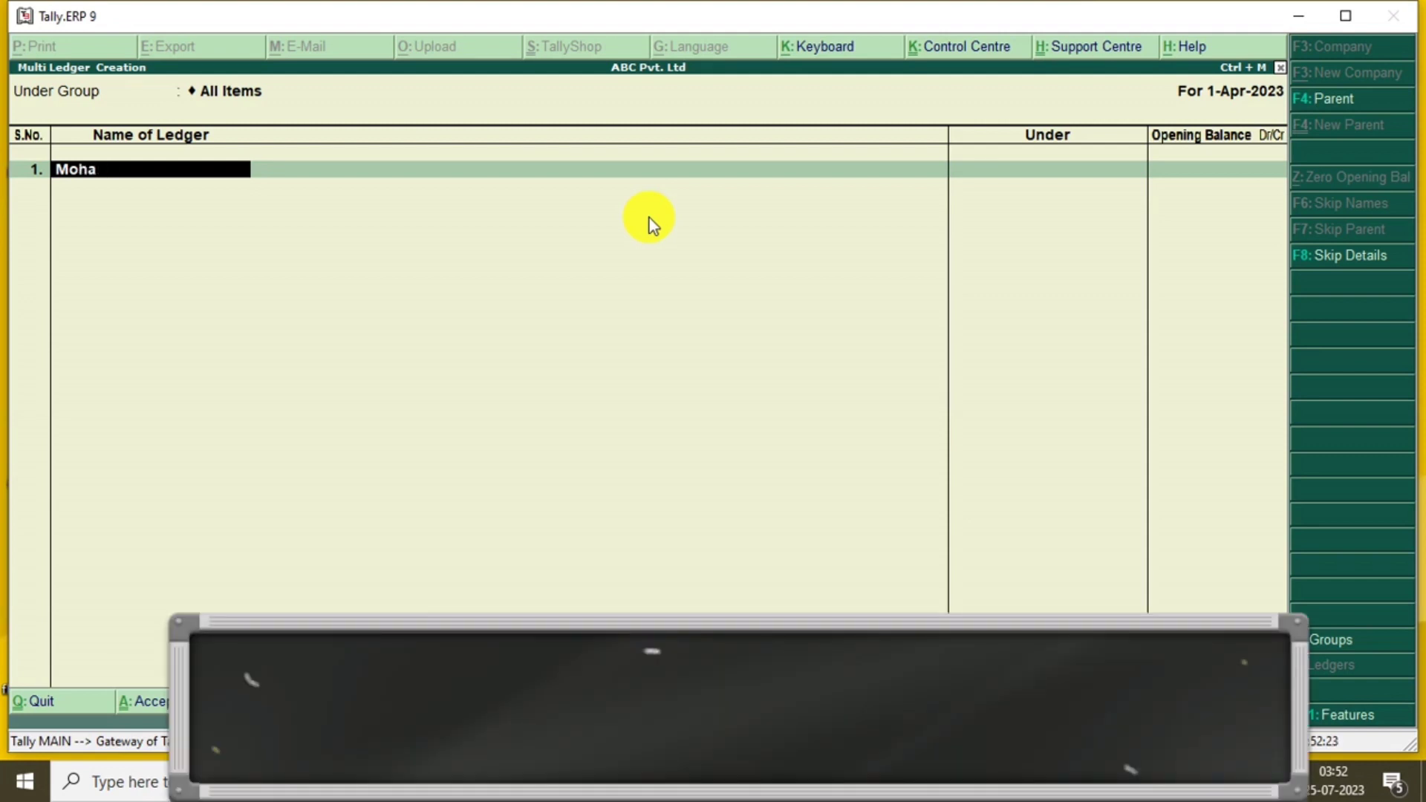
pyautogui.write(' Supp')
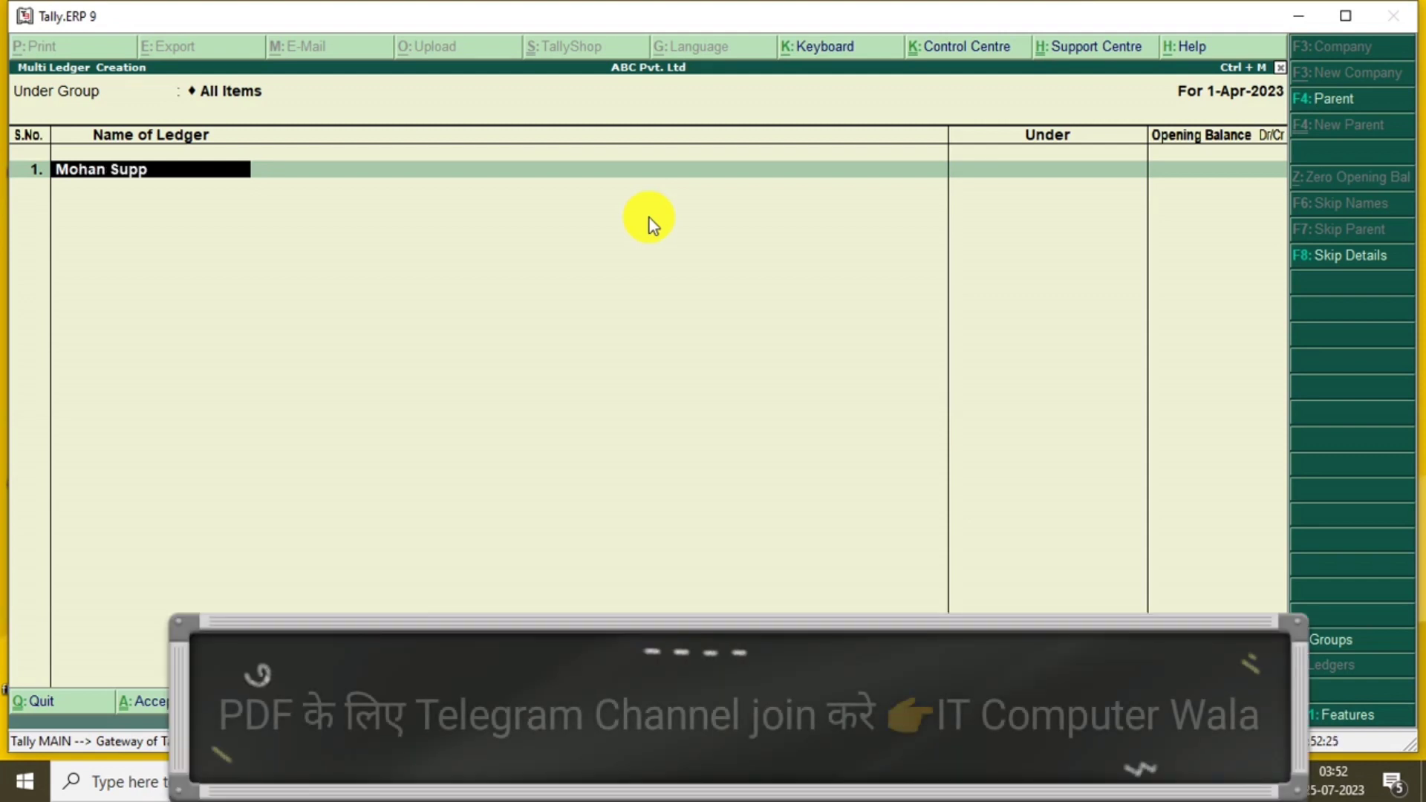
pyautogui.write('li')
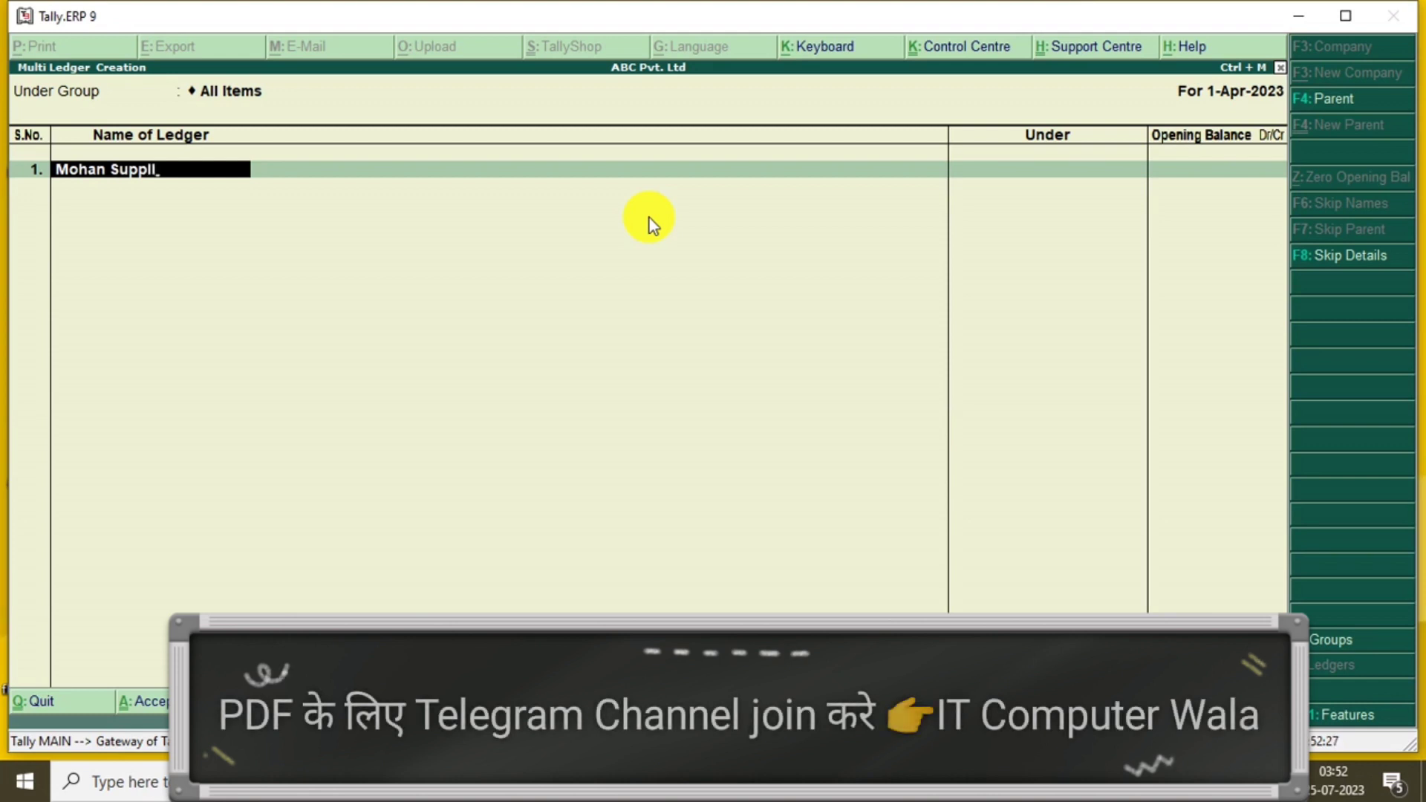
pyautogui.write('er')
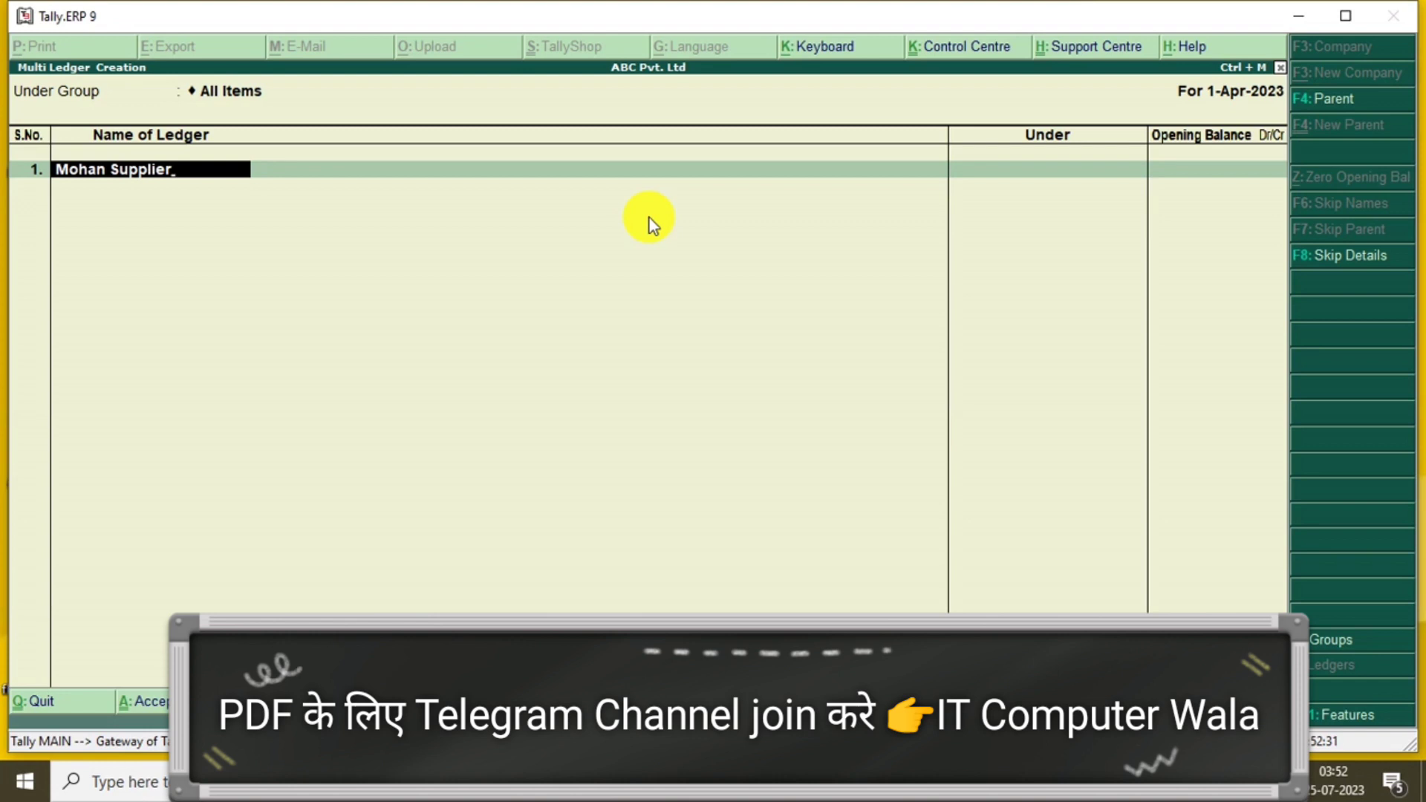
pyautogui.press('Return')
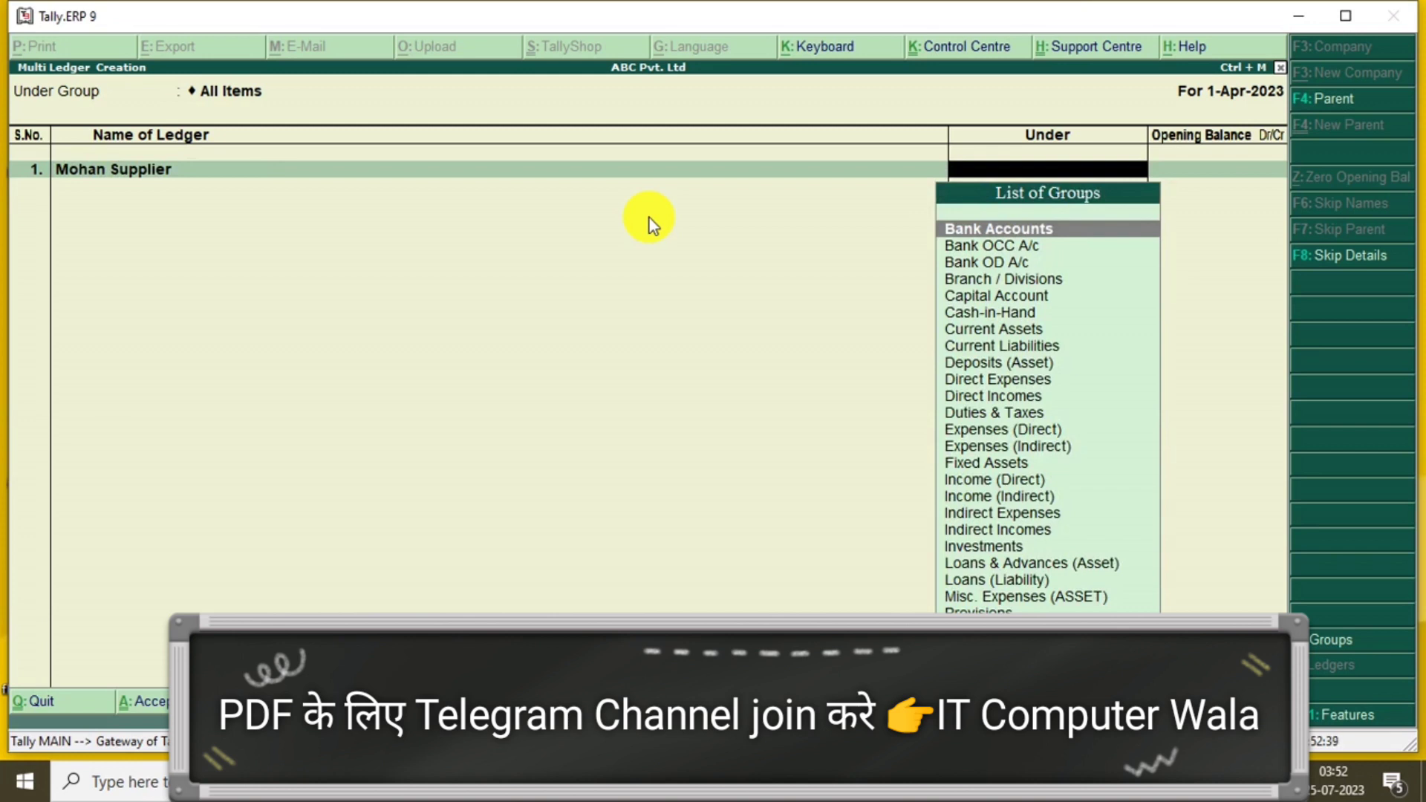
pyautogui.write('Sun')
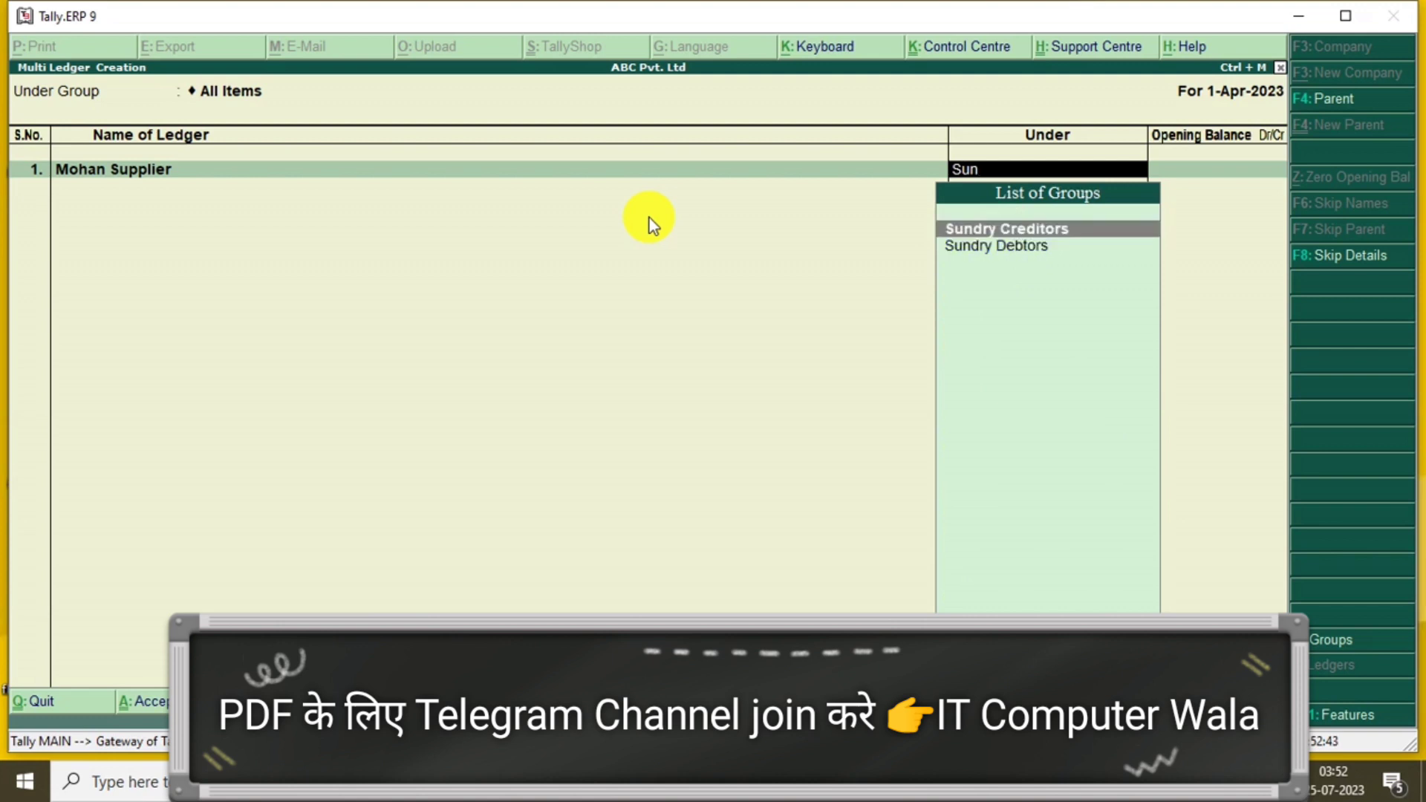
pyautogui.press('Return')
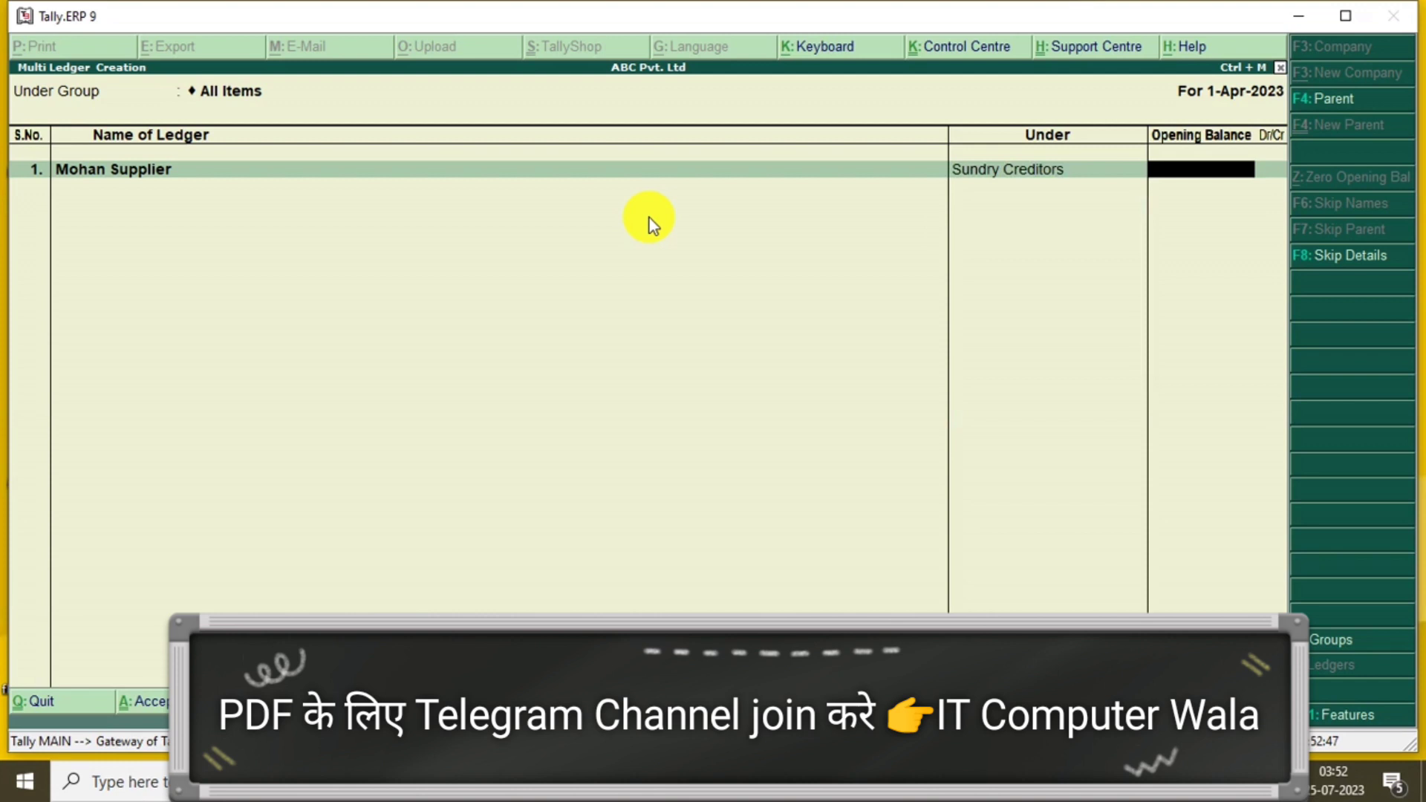
pyautogui.press('Return')
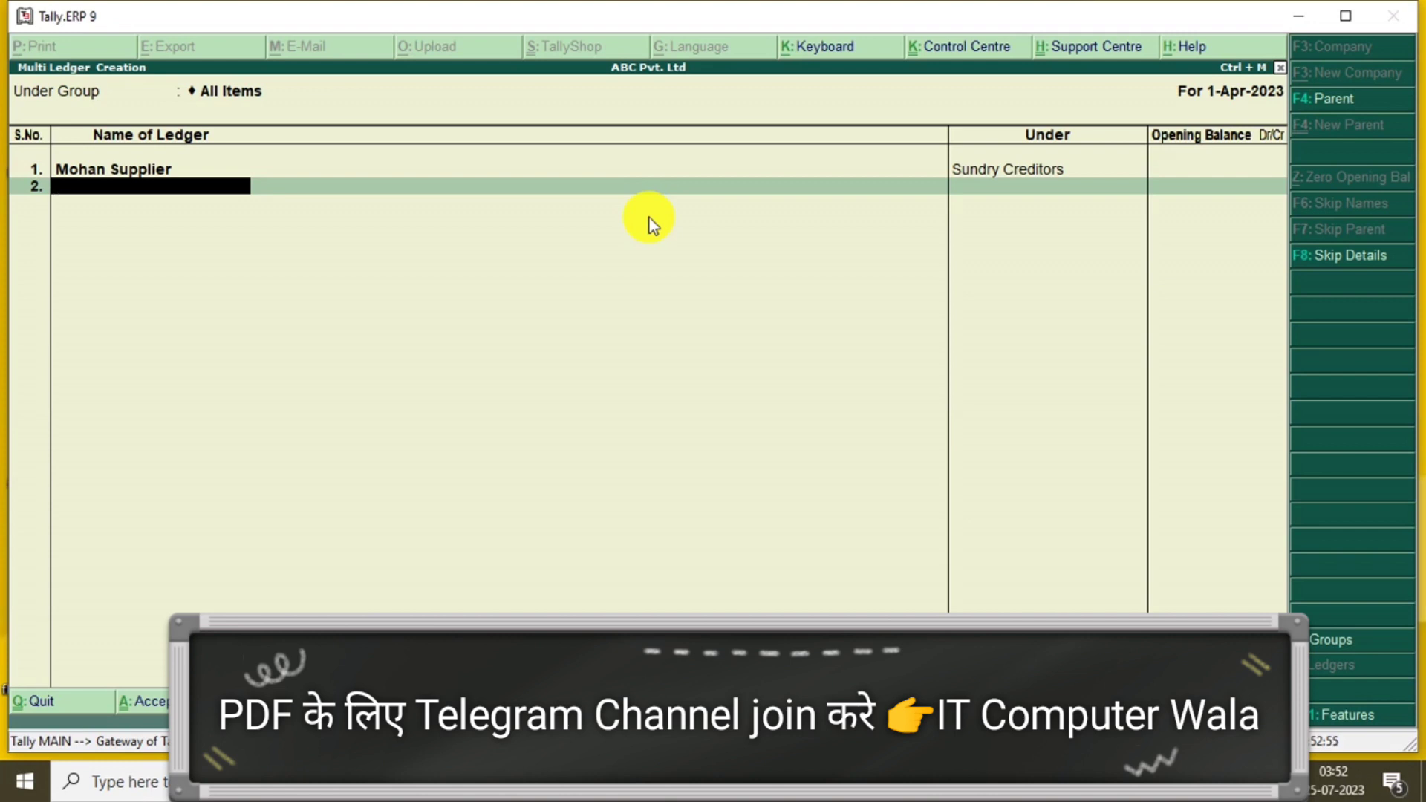
# Add a Capital A/c ledger under Capital Account with a blank opening balance
pyautogui.write('C')
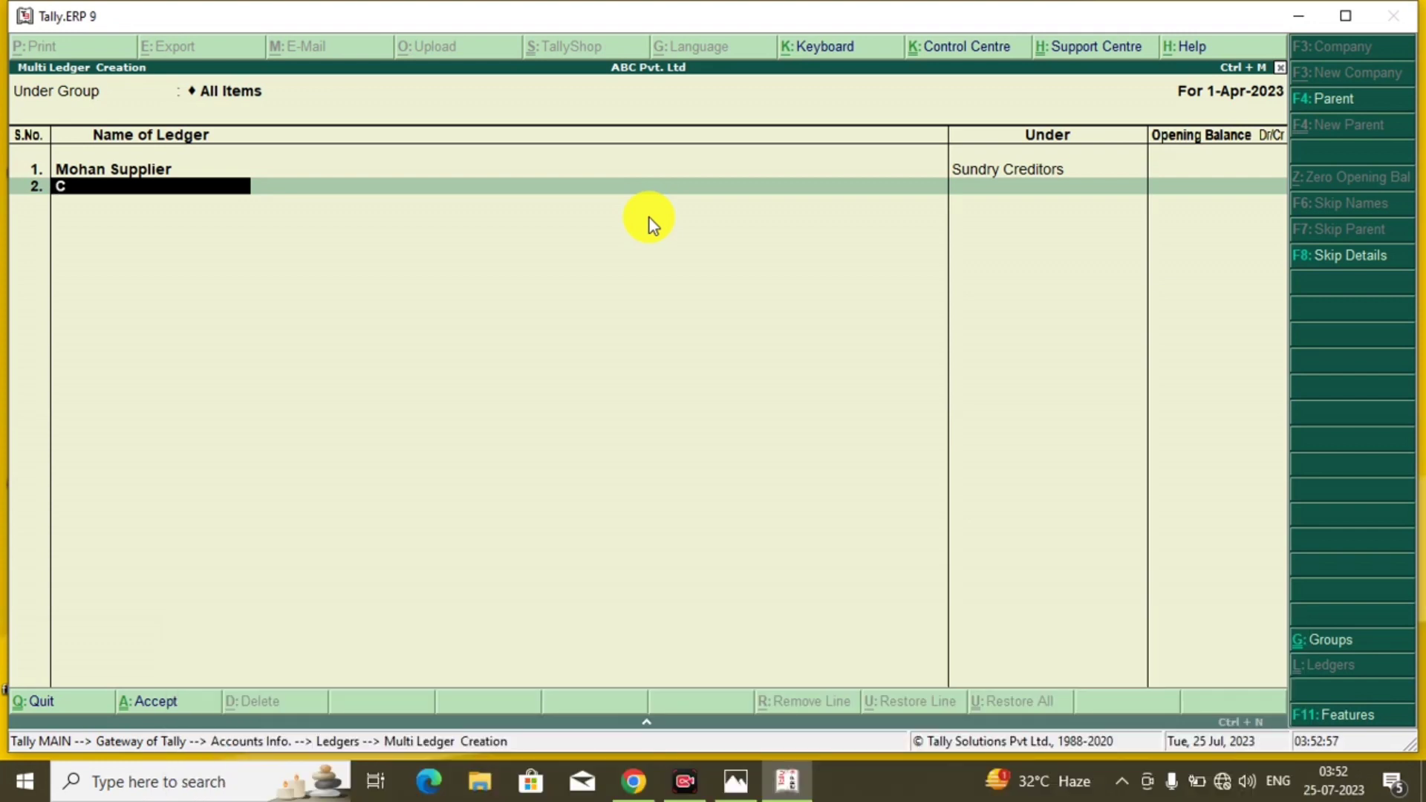
pyautogui.write('apital a/c')
pyautogui.press('Return')
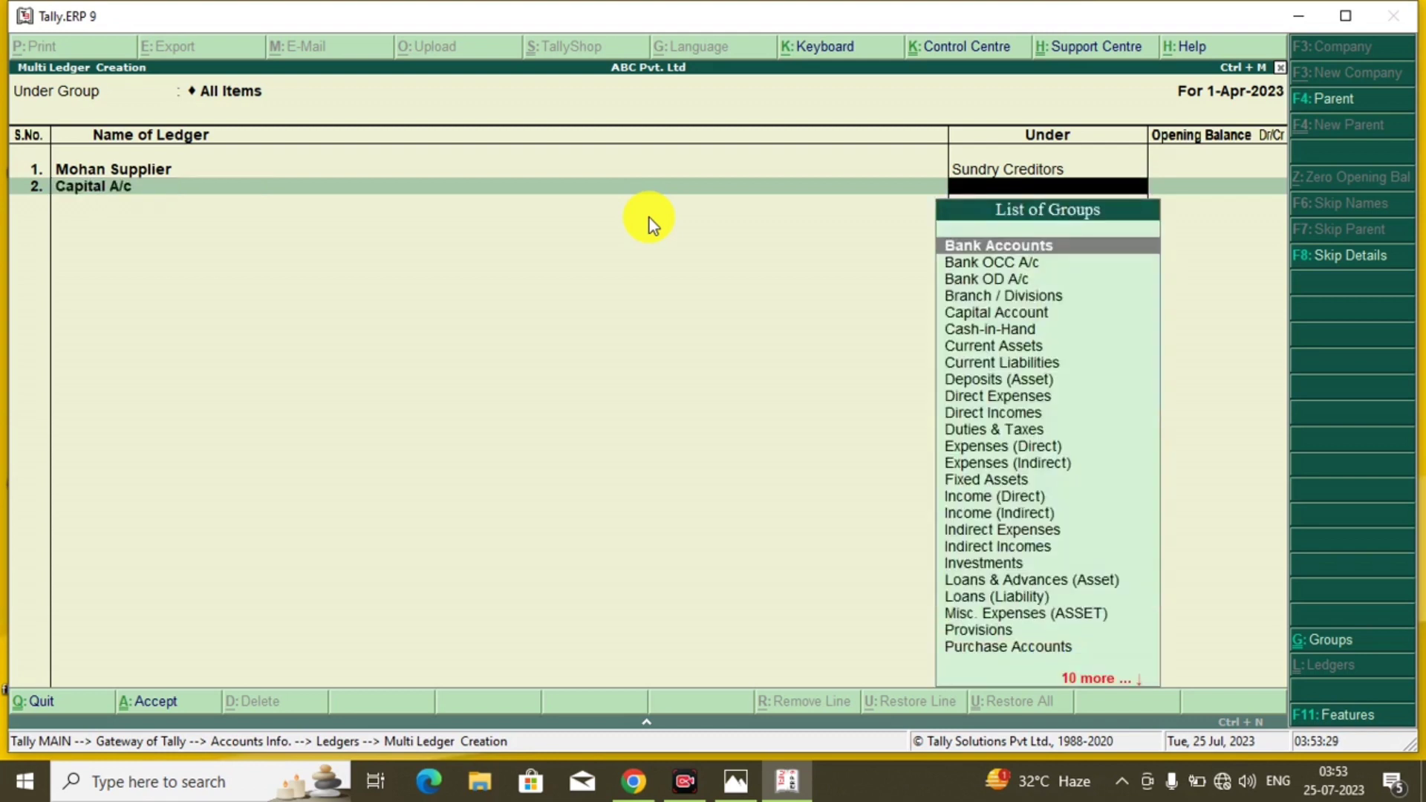
pyautogui.write('Ca')
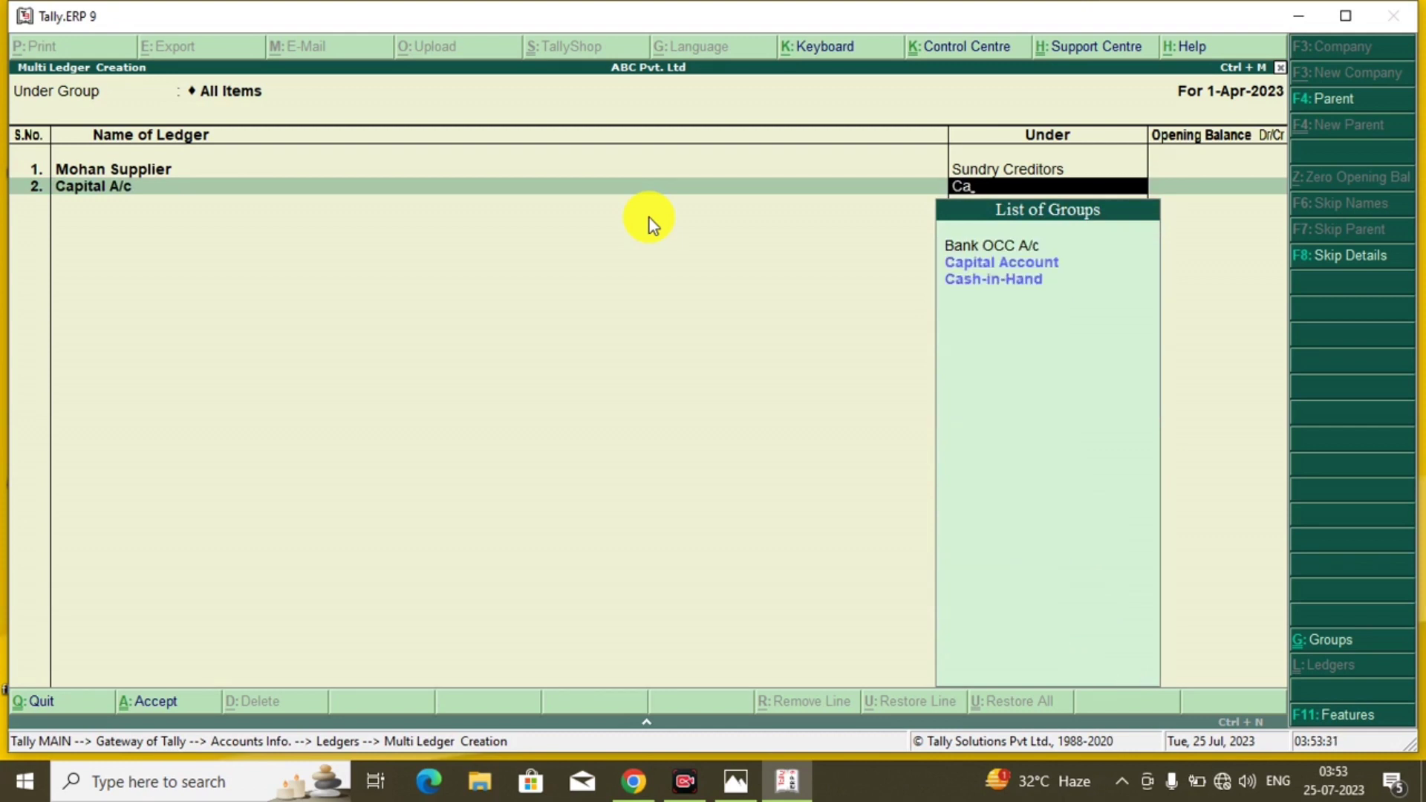
pyautogui.press('Return')
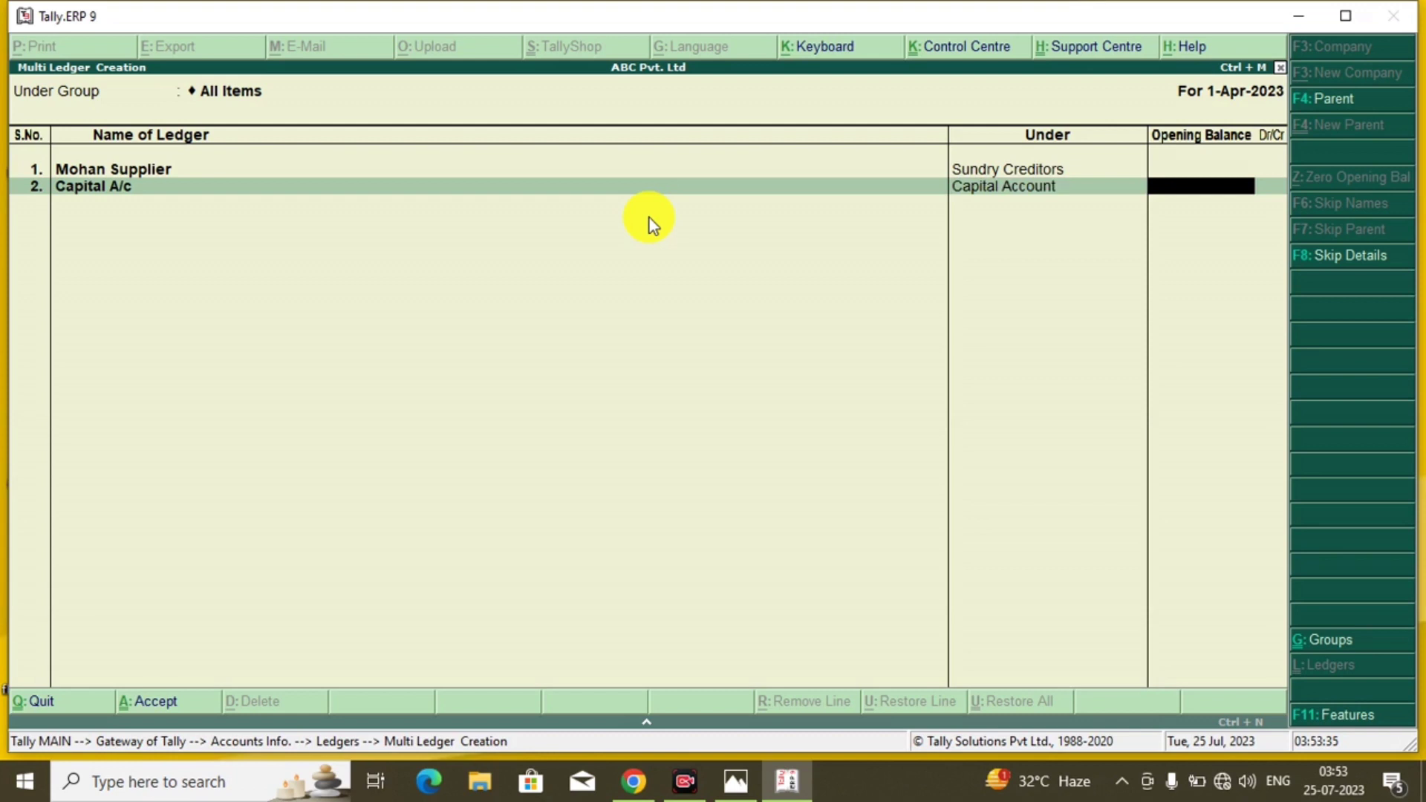
pyautogui.press('Return')
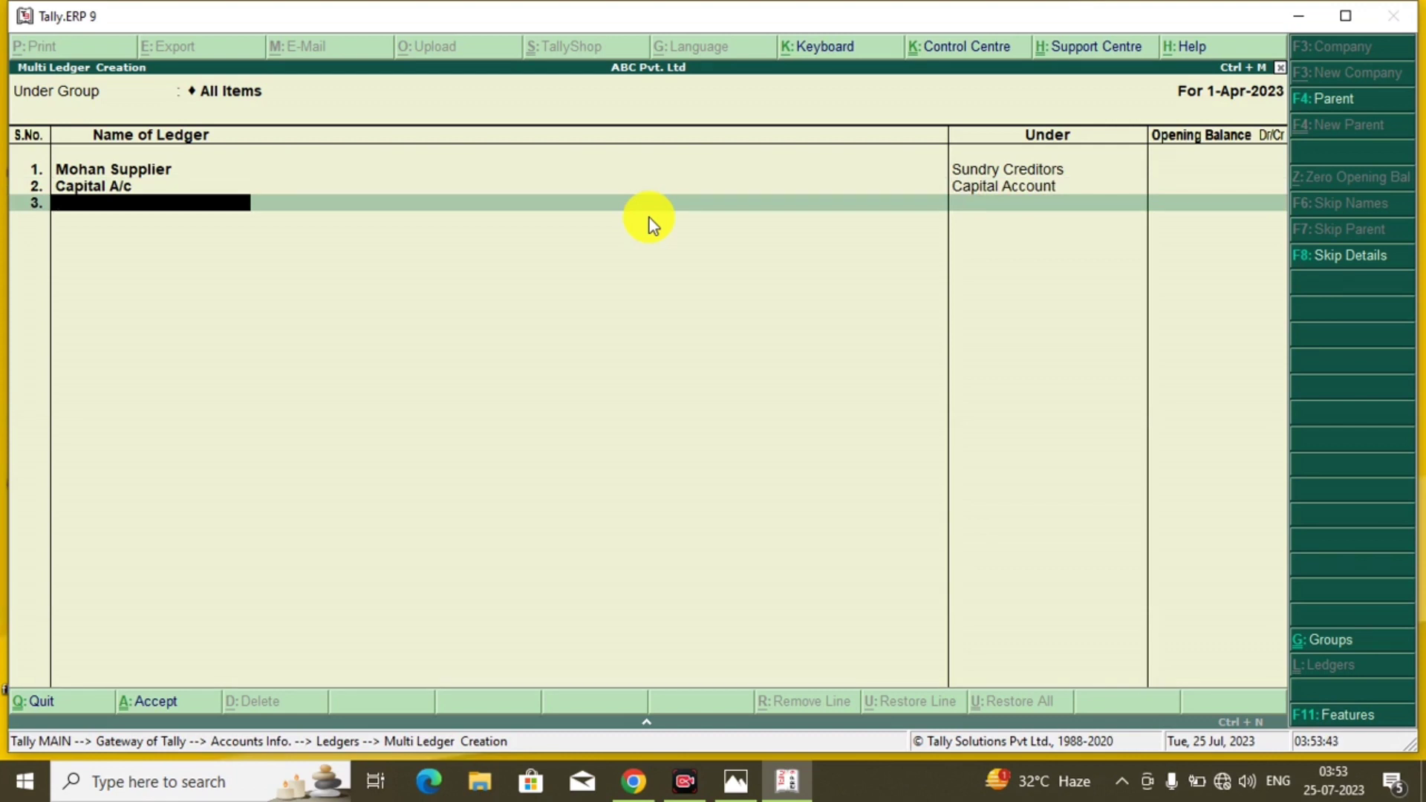
# Add a ledger named Purchas A/c under Purchase Accounts with a blank opening balance
pyautogui.write('Purchas a/c')
pyautogui.press('Return')
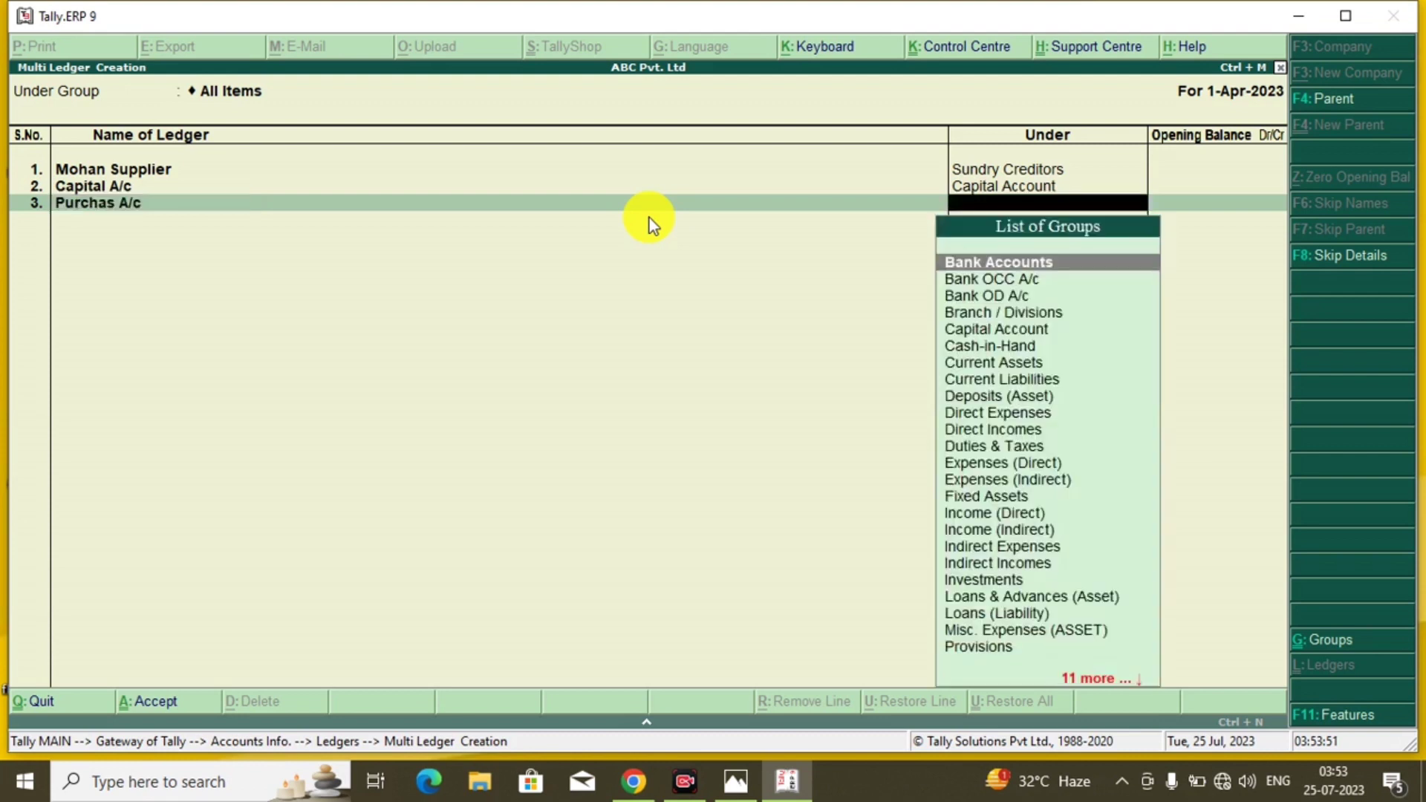
pyautogui.write('Pur')
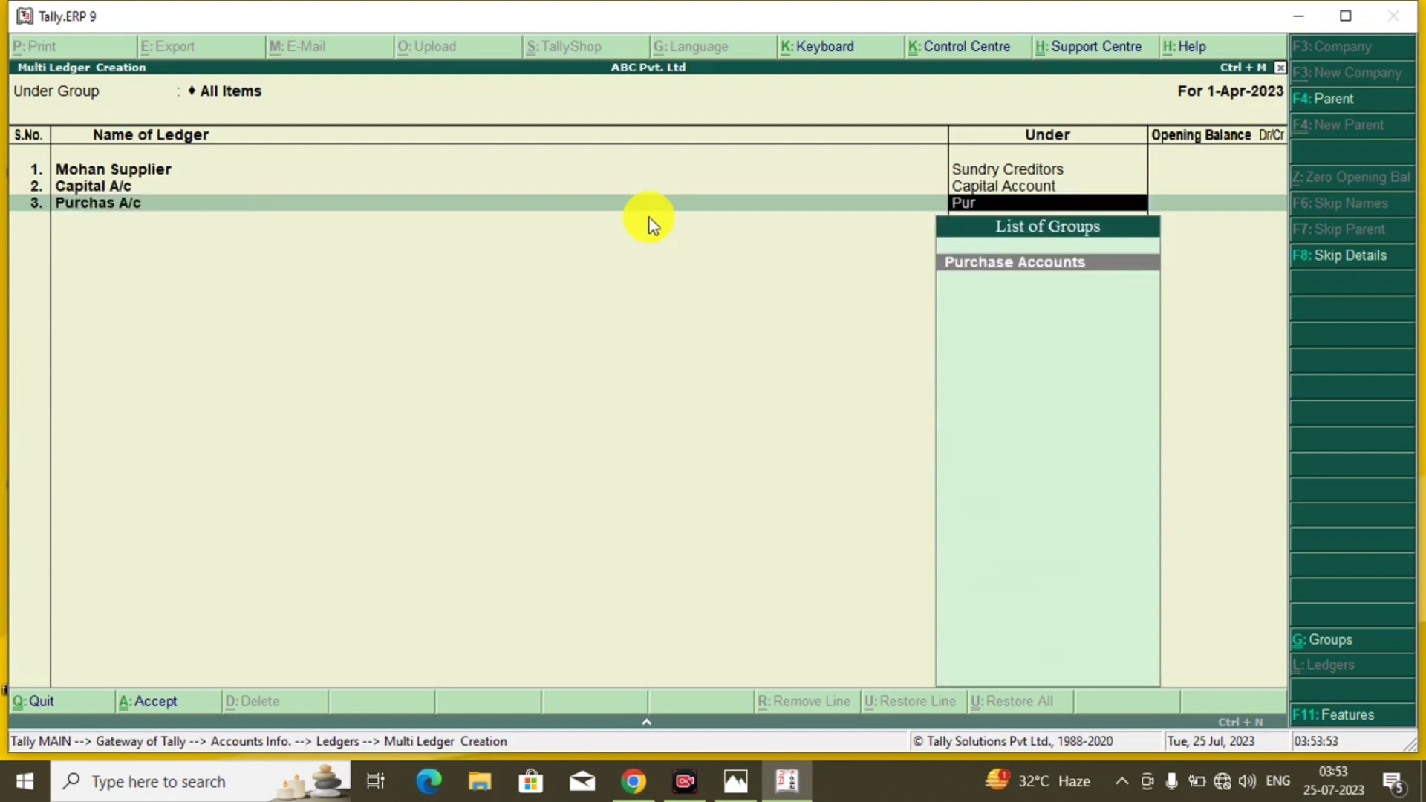
pyautogui.press('Return')
pyautogui.press('Return')
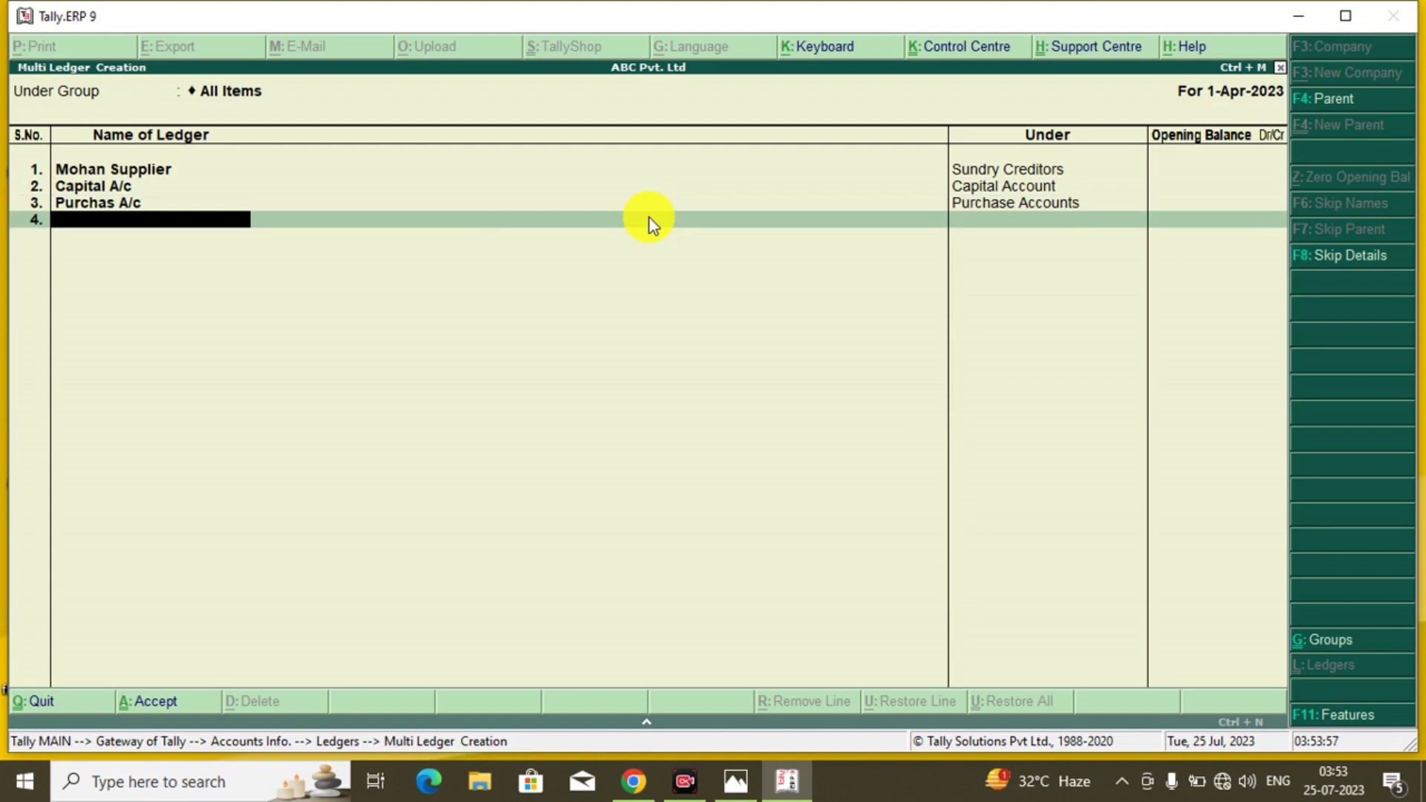
# Add a Sales A/c ledger under Sales Accounts with a blank opening balance
pyautogui.write('Sales a/c')
pyautogui.press('Return')
pyautogui.write('S')
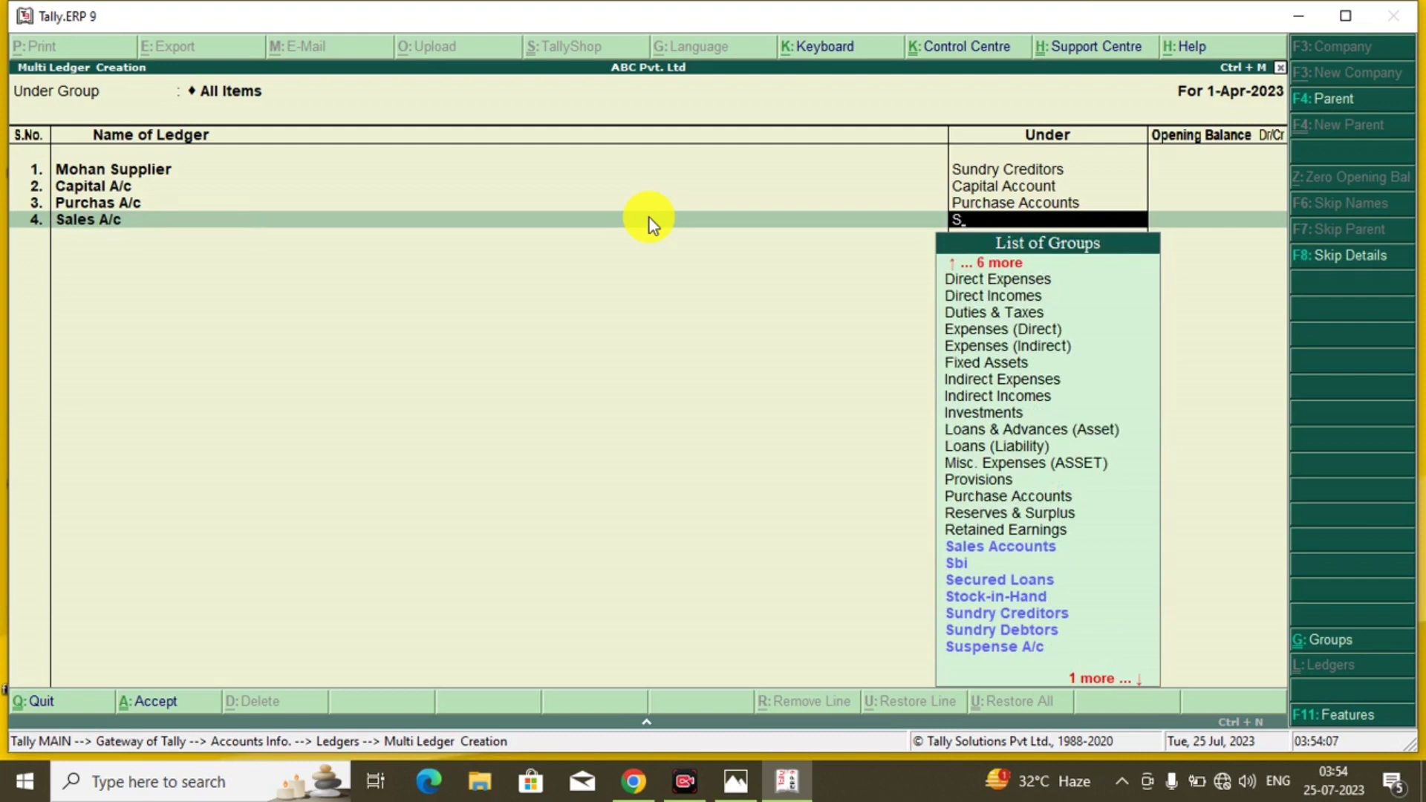
pyautogui.write('a')
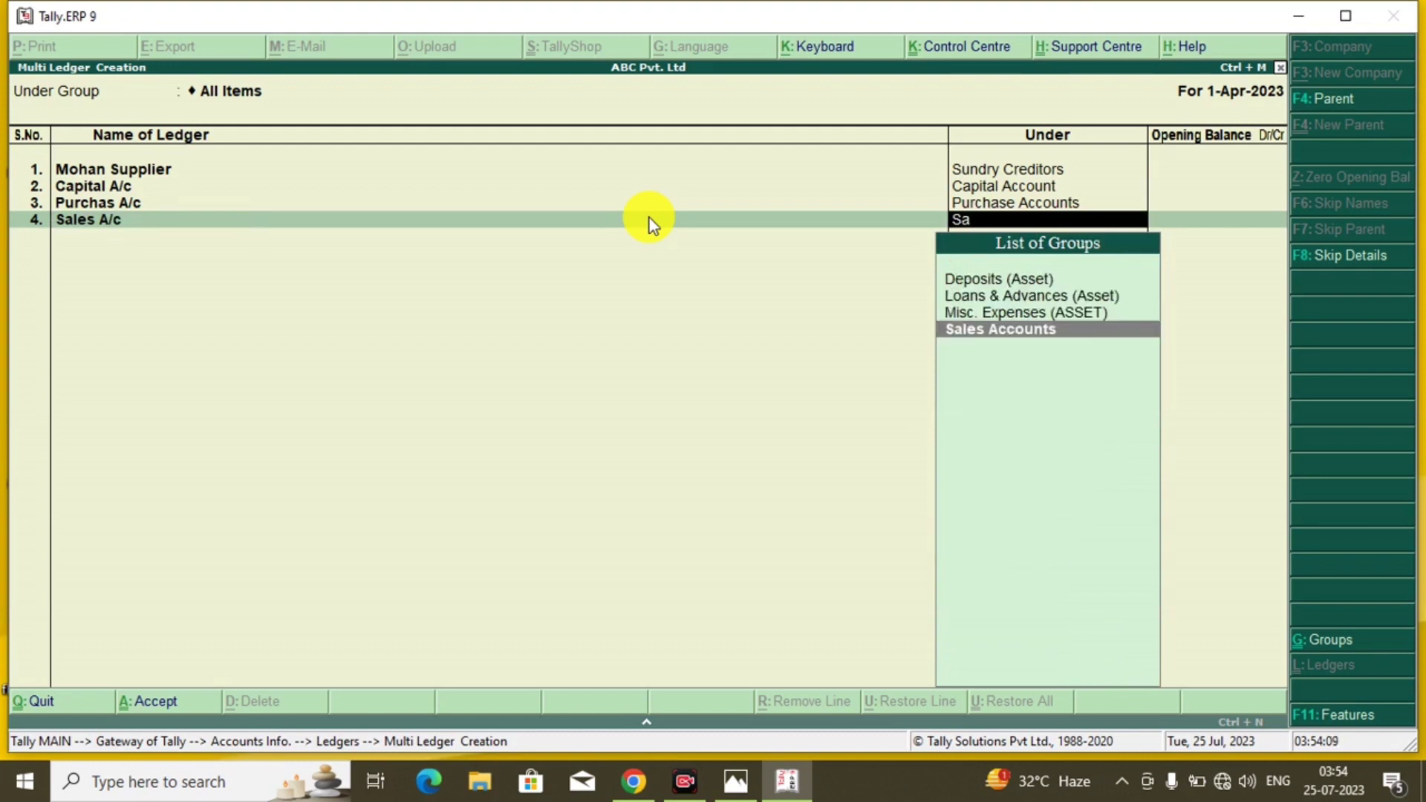
pyautogui.press('Return')
pyautogui.press('Return')
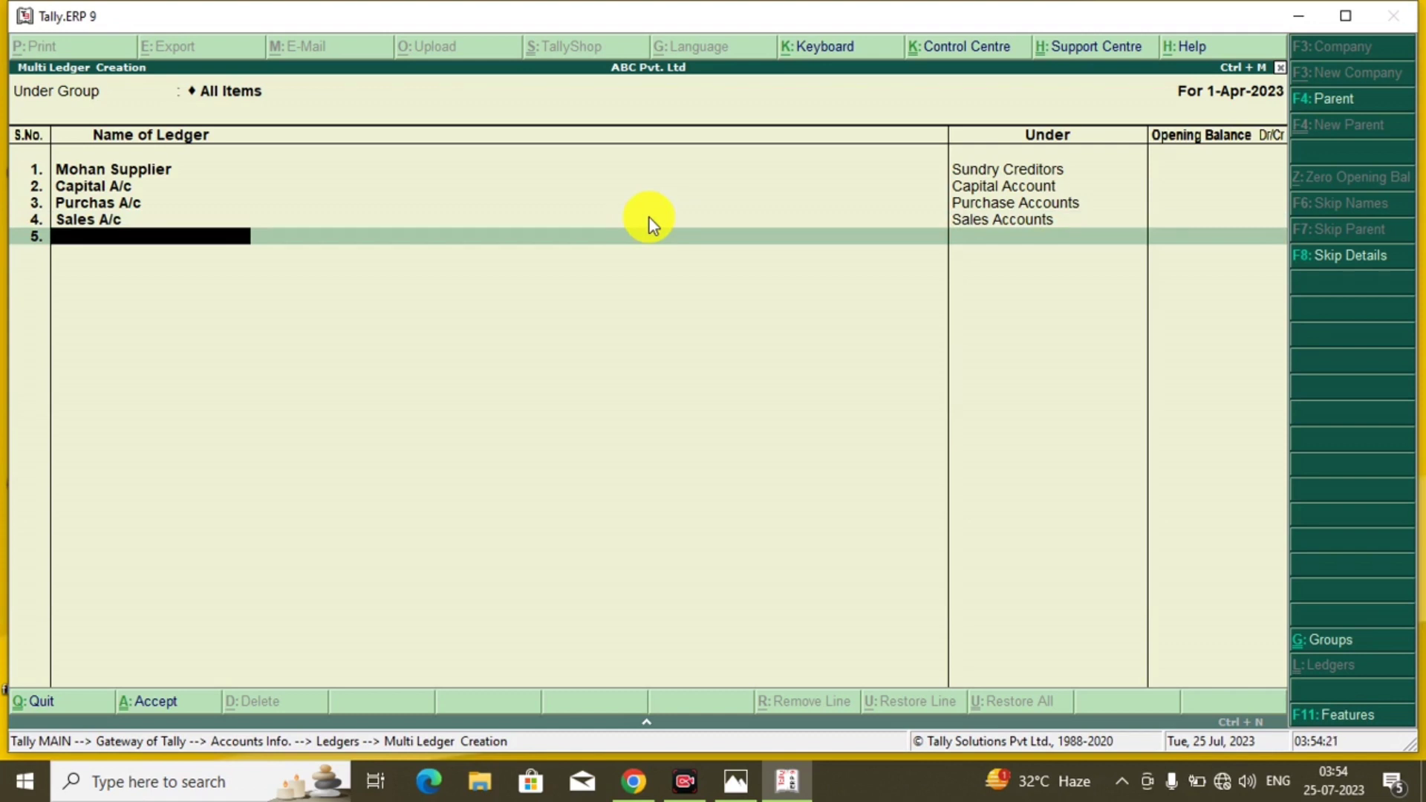
# Add the new customer's ledger on the fifth line under Sundry Debtors with a blank opening balance, and save all the ledgers
pyautogui.write('Golu Customer')
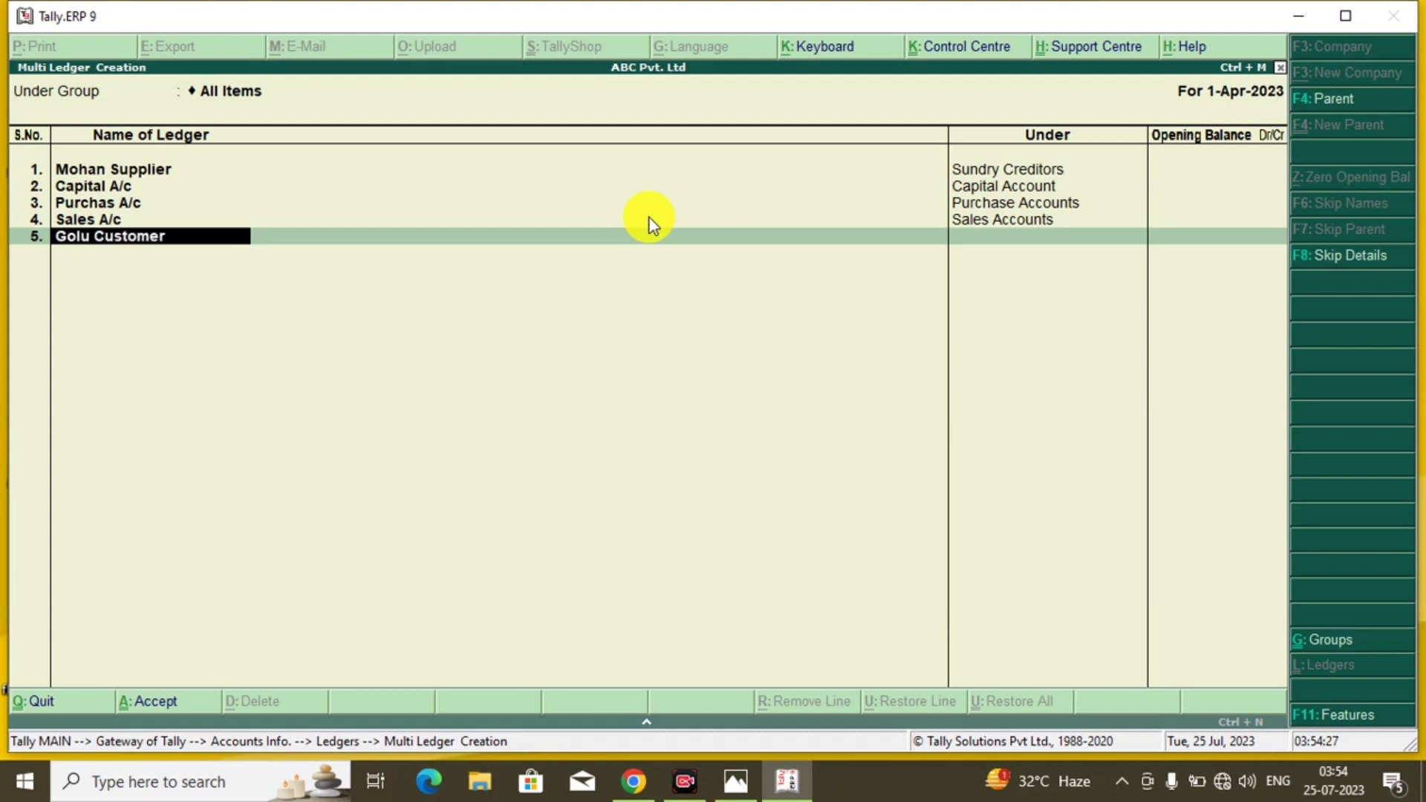
pyautogui.press('Return')
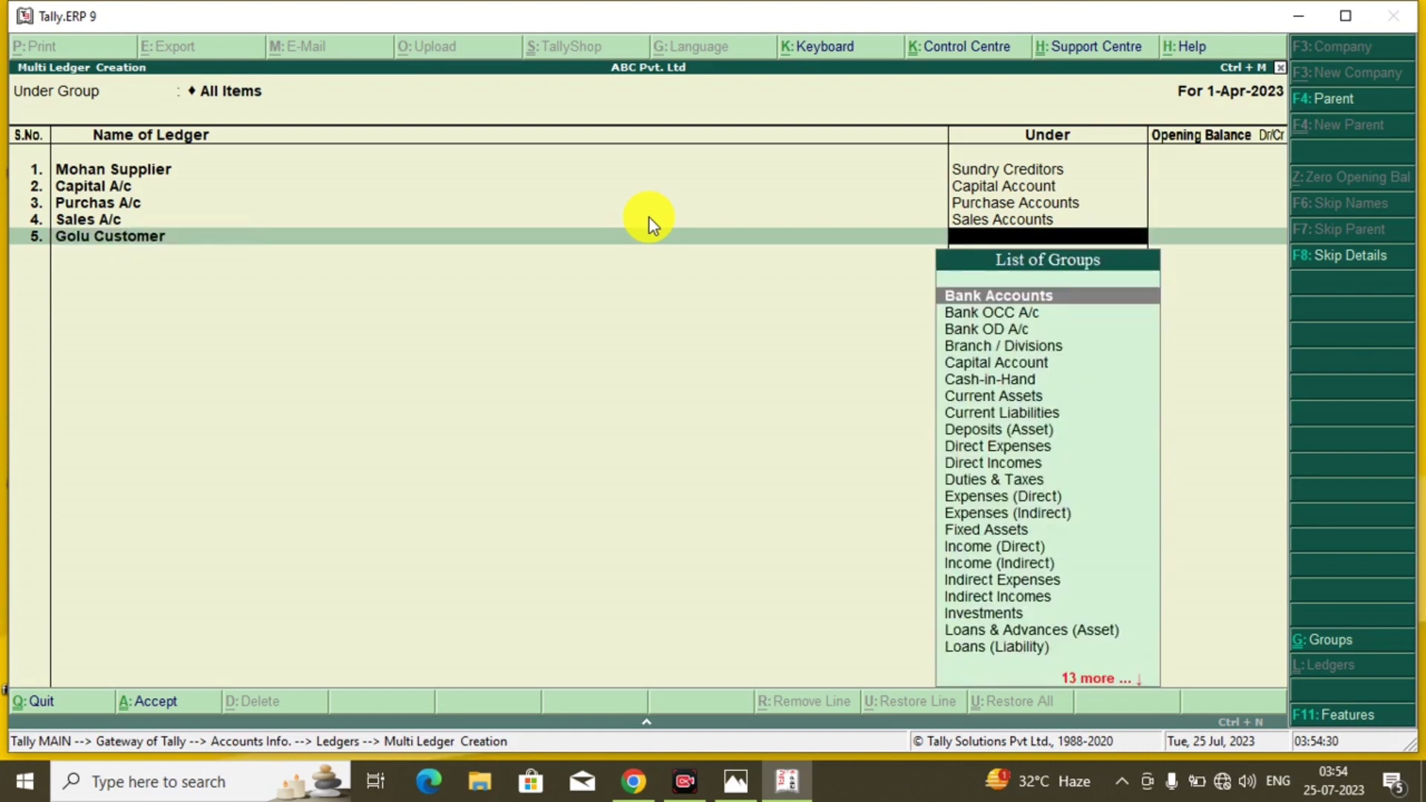
pyautogui.write('Sund')
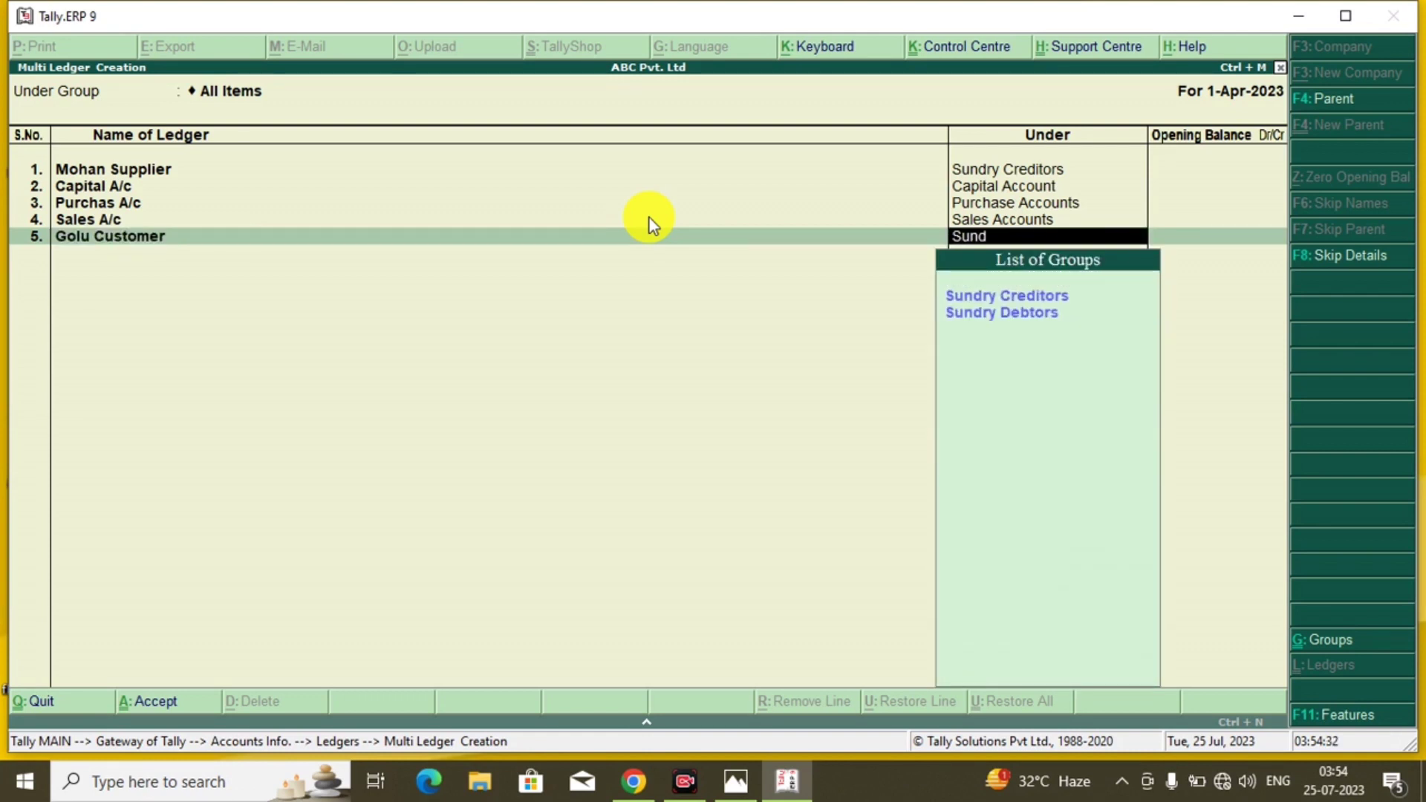
pyautogui.press('Down')
pyautogui.press('Return')
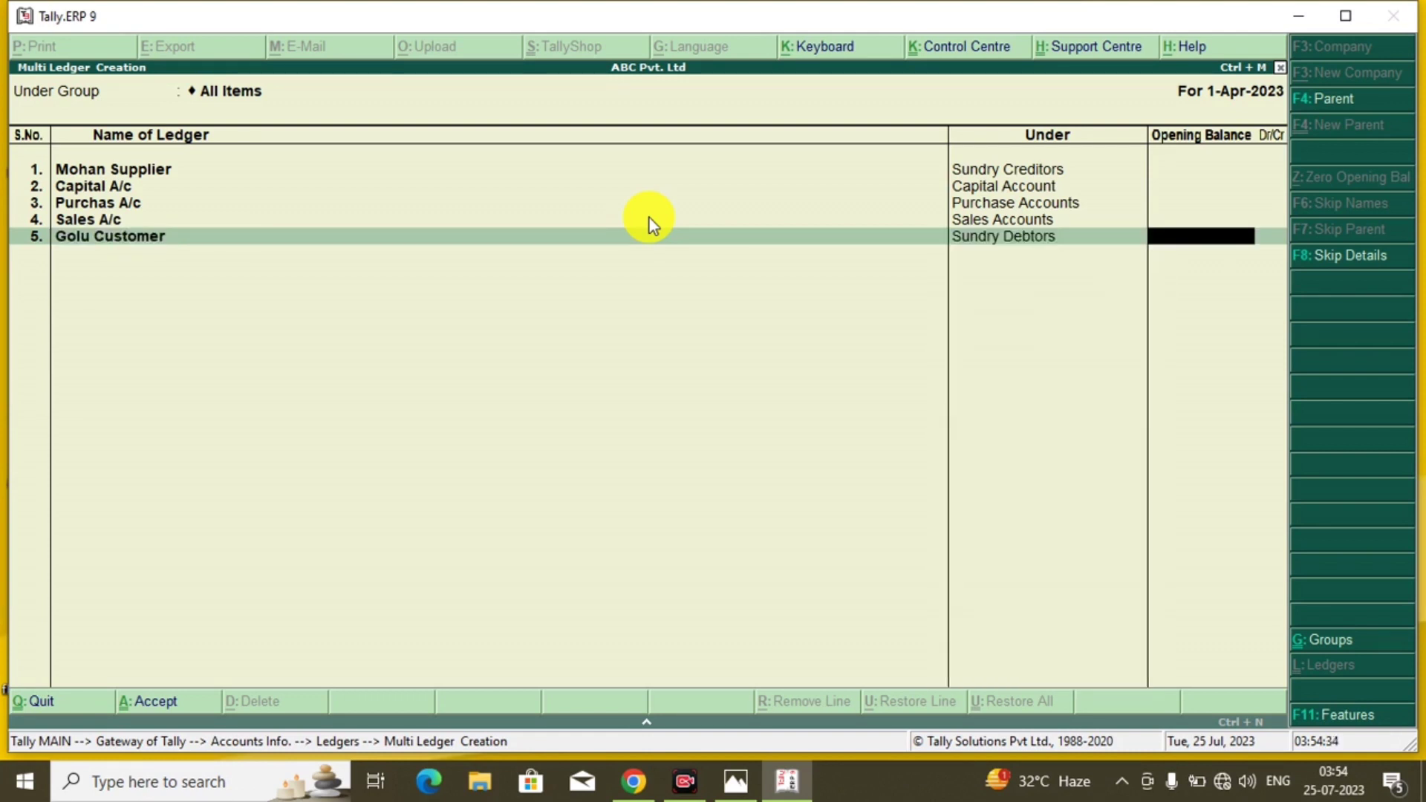
pyautogui.press('Return')
pyautogui.press('Return')
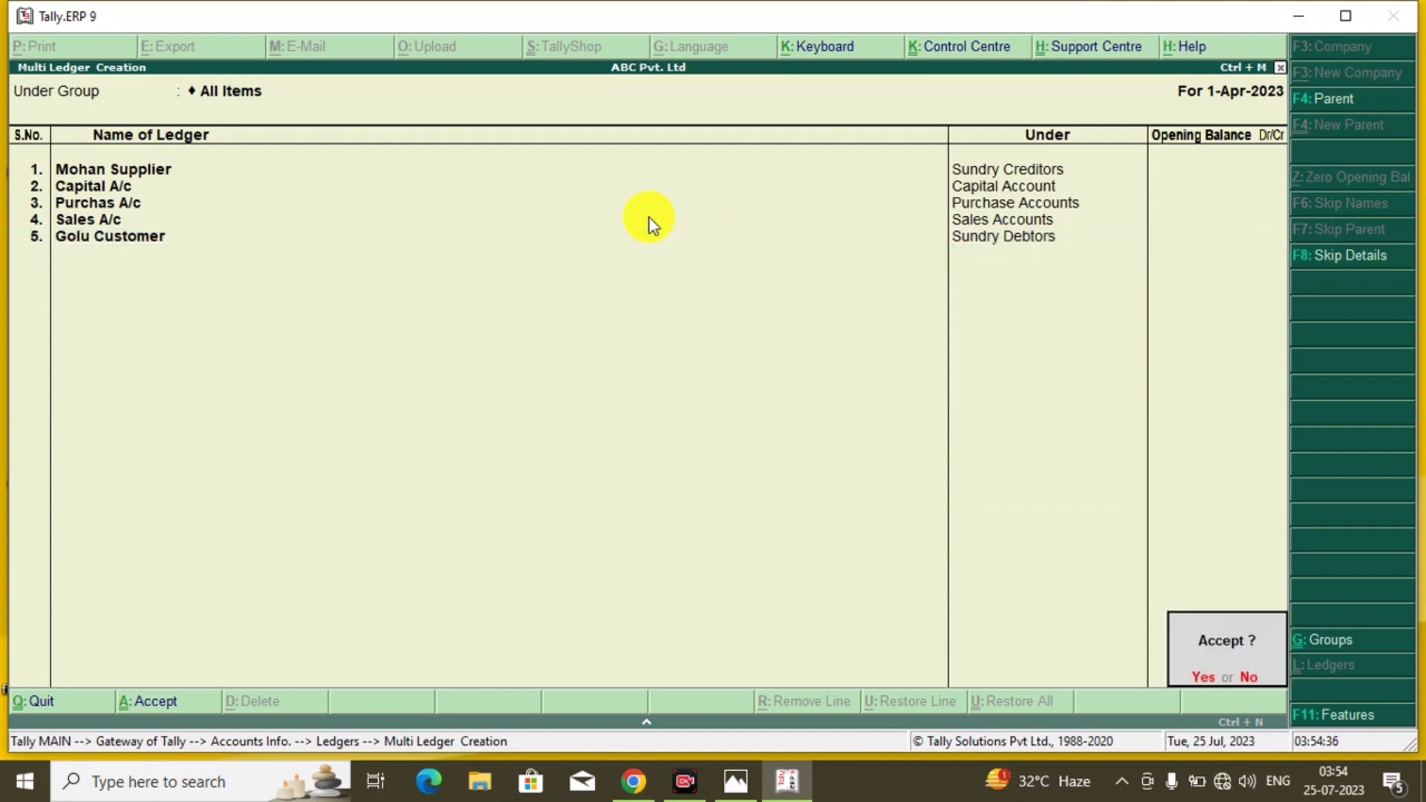
pyautogui.click(1203, 686)
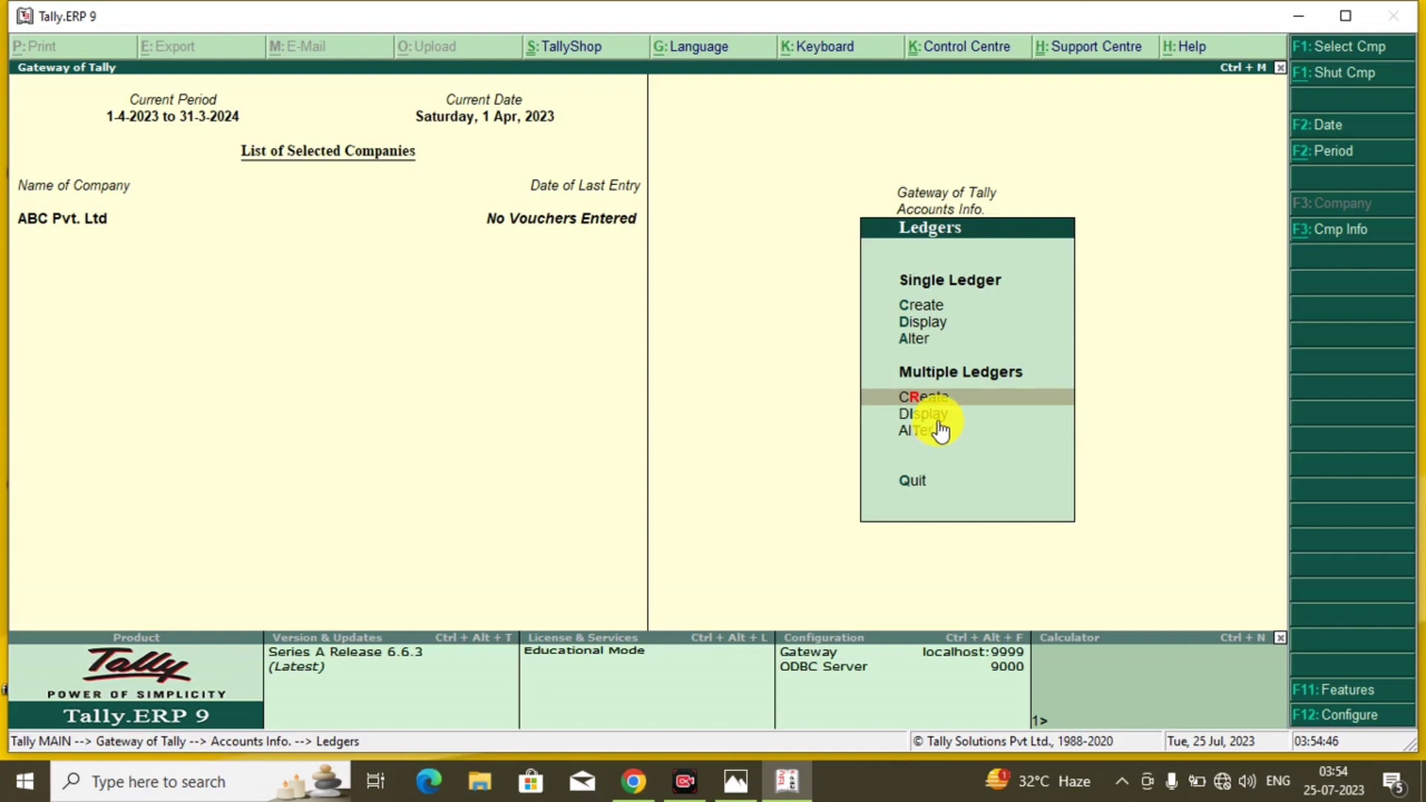
pyautogui.click(938, 420)
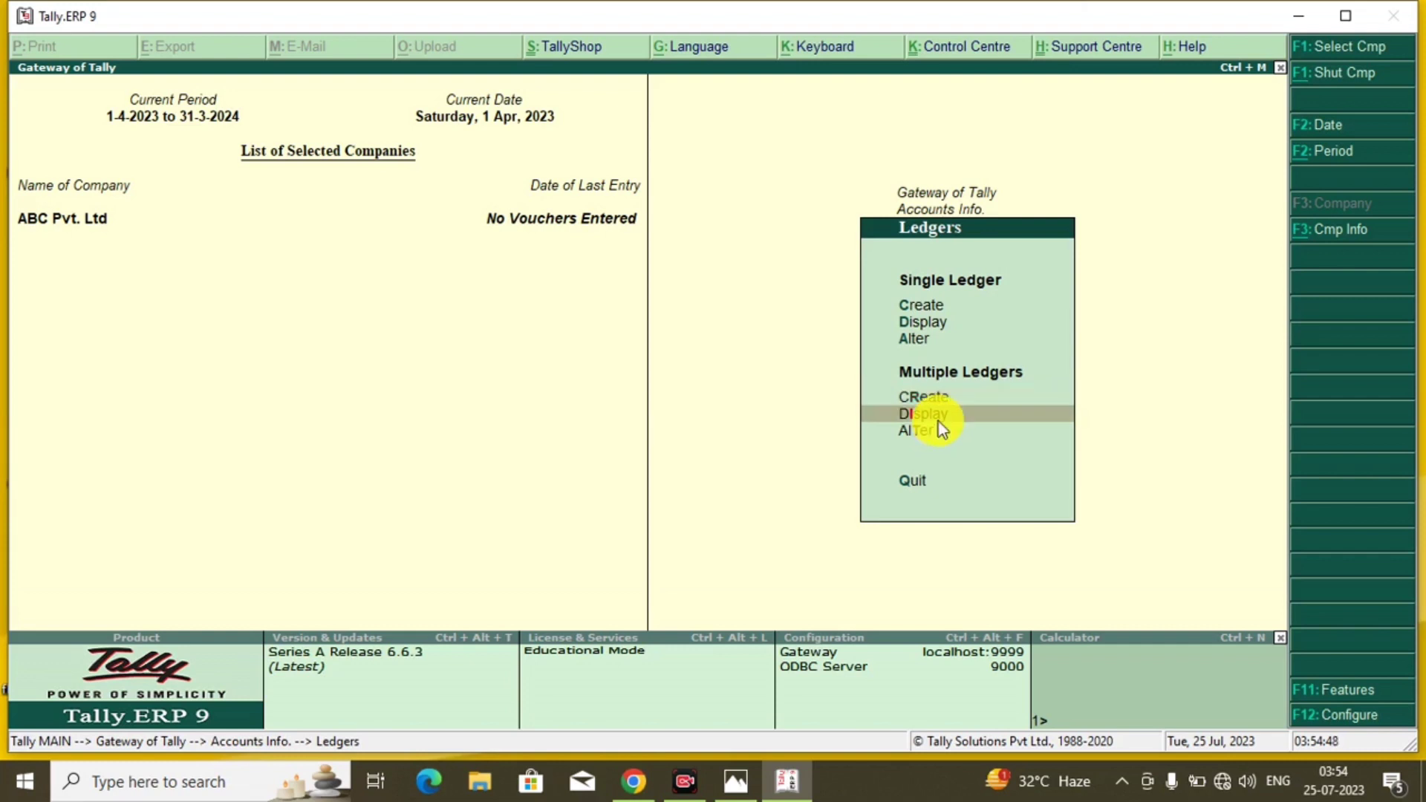
pyautogui.click(938, 420)
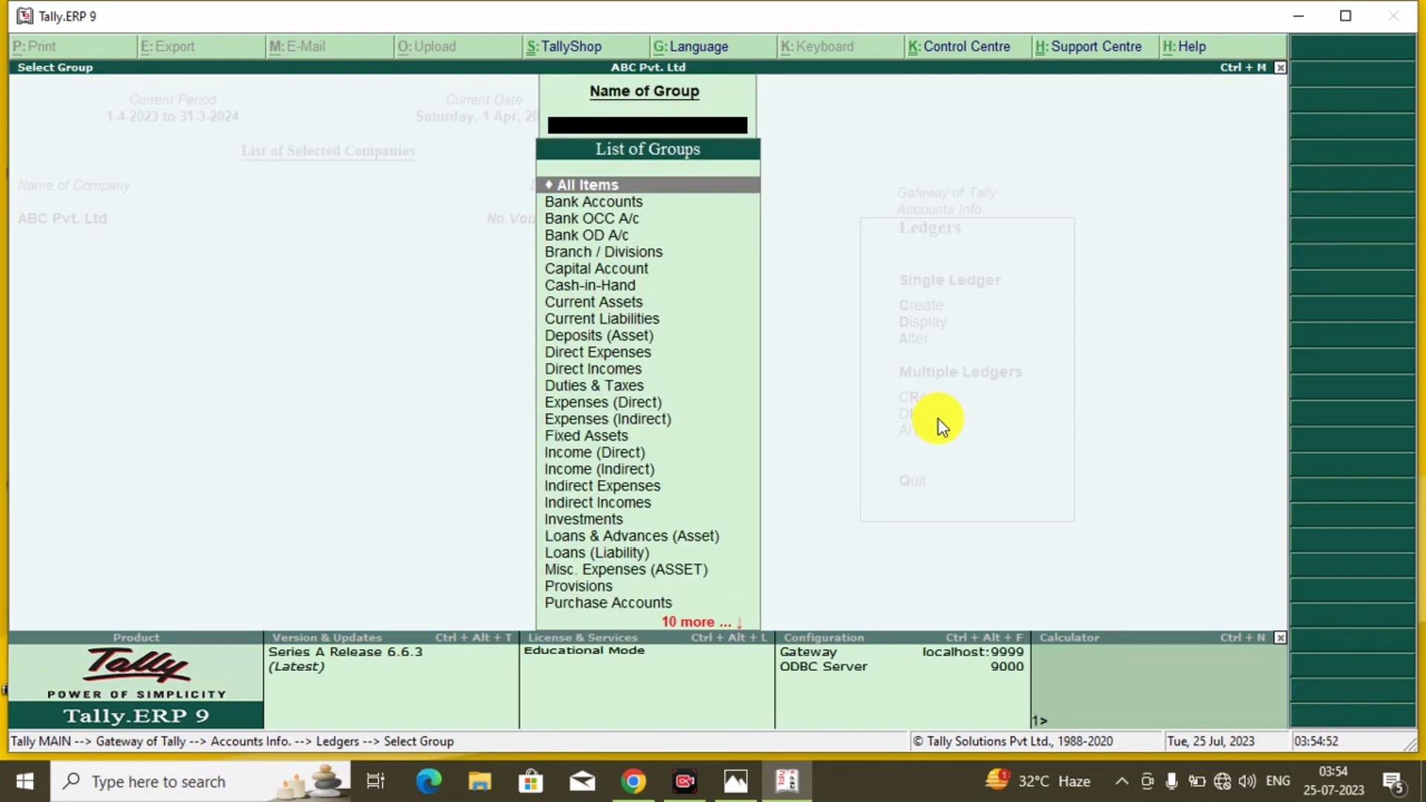
pyautogui.press('Escape')
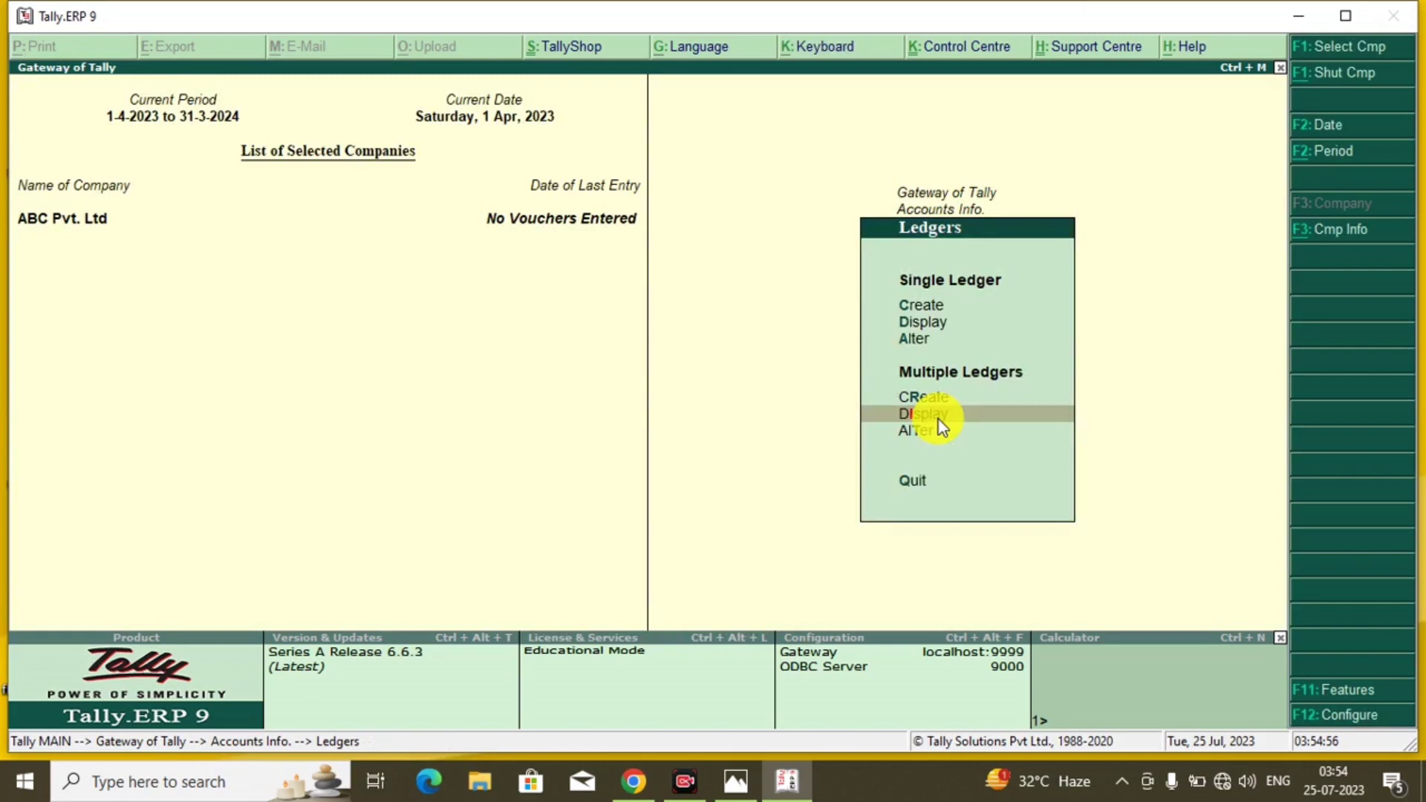
# Examine the list of ledgers offered for single-ledger display, going through its entries down to Sales A/c
pyautogui.press('Up')
pyautogui.press('Up')
pyautogui.press('Up')
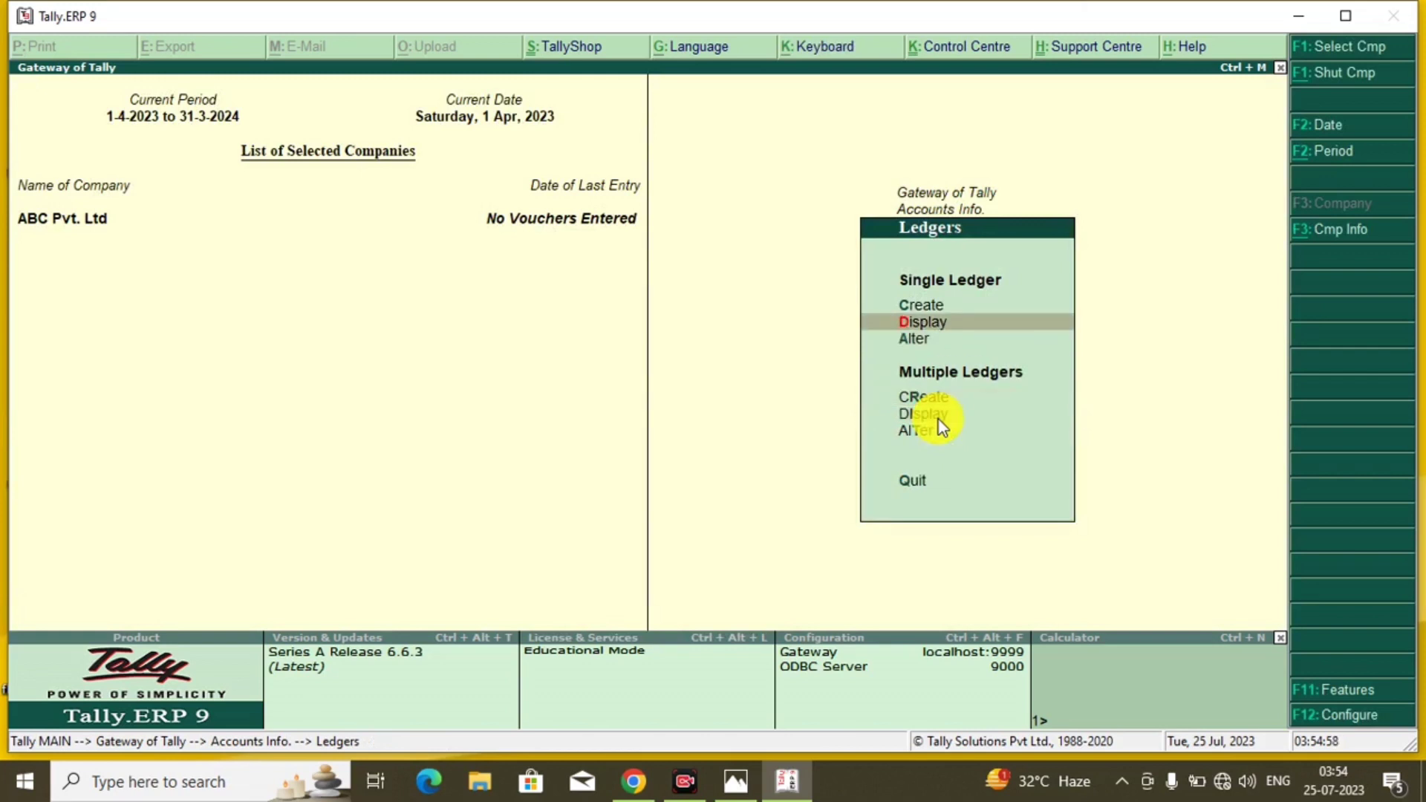
pyautogui.press('Return')
pyautogui.press('Down')
pyautogui.press('Down')
pyautogui.press('Down')
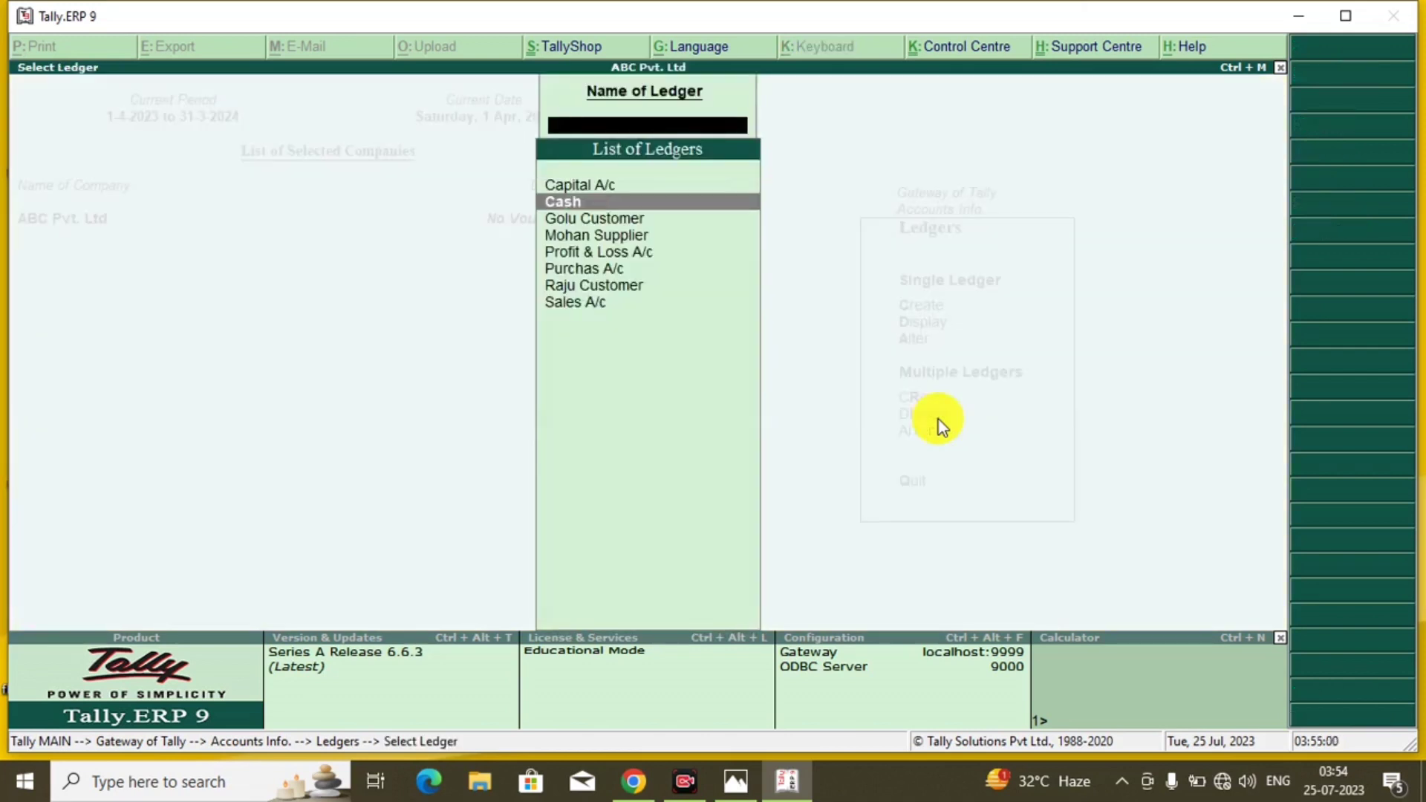
pyautogui.press('Up')
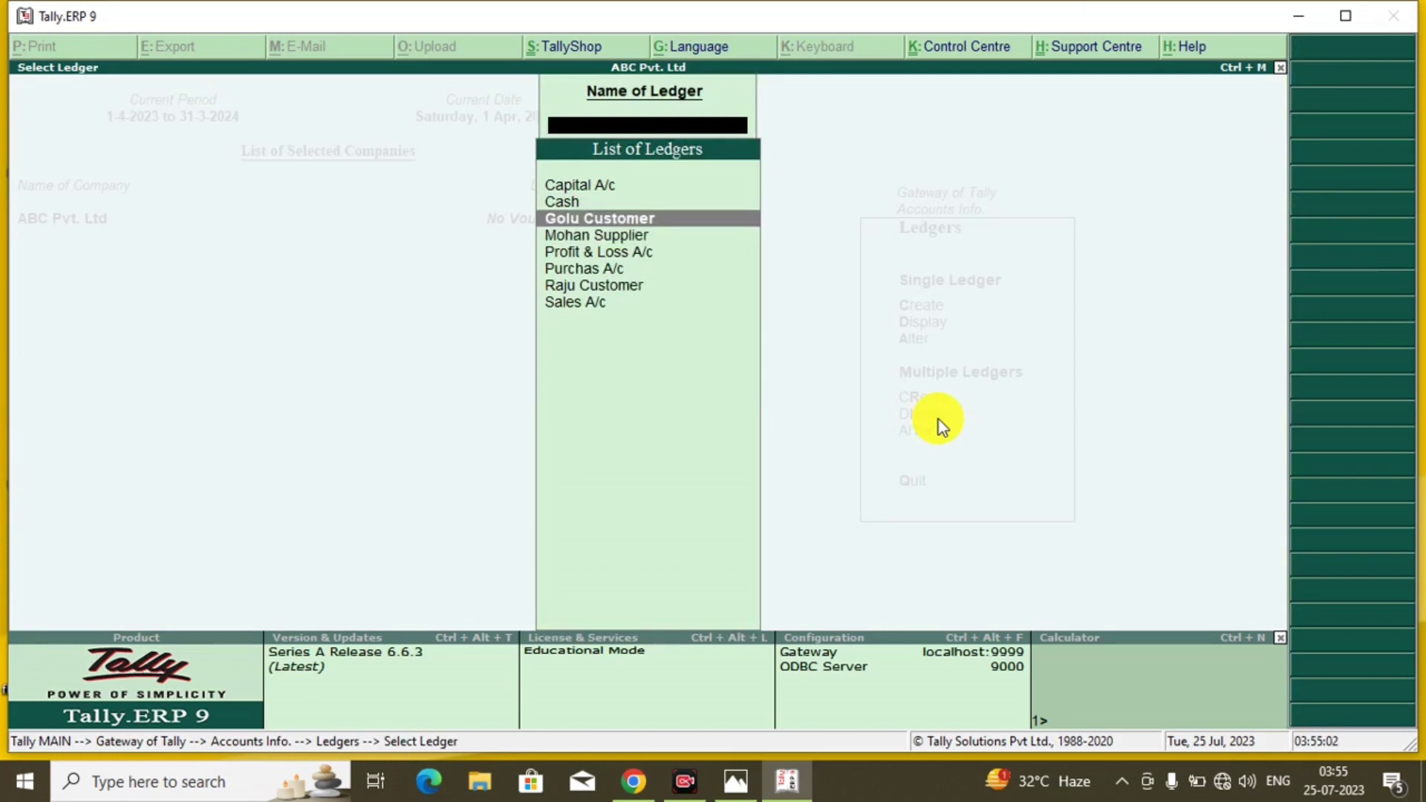
pyautogui.press('Down')
pyautogui.press('Down')
pyautogui.press('Down')
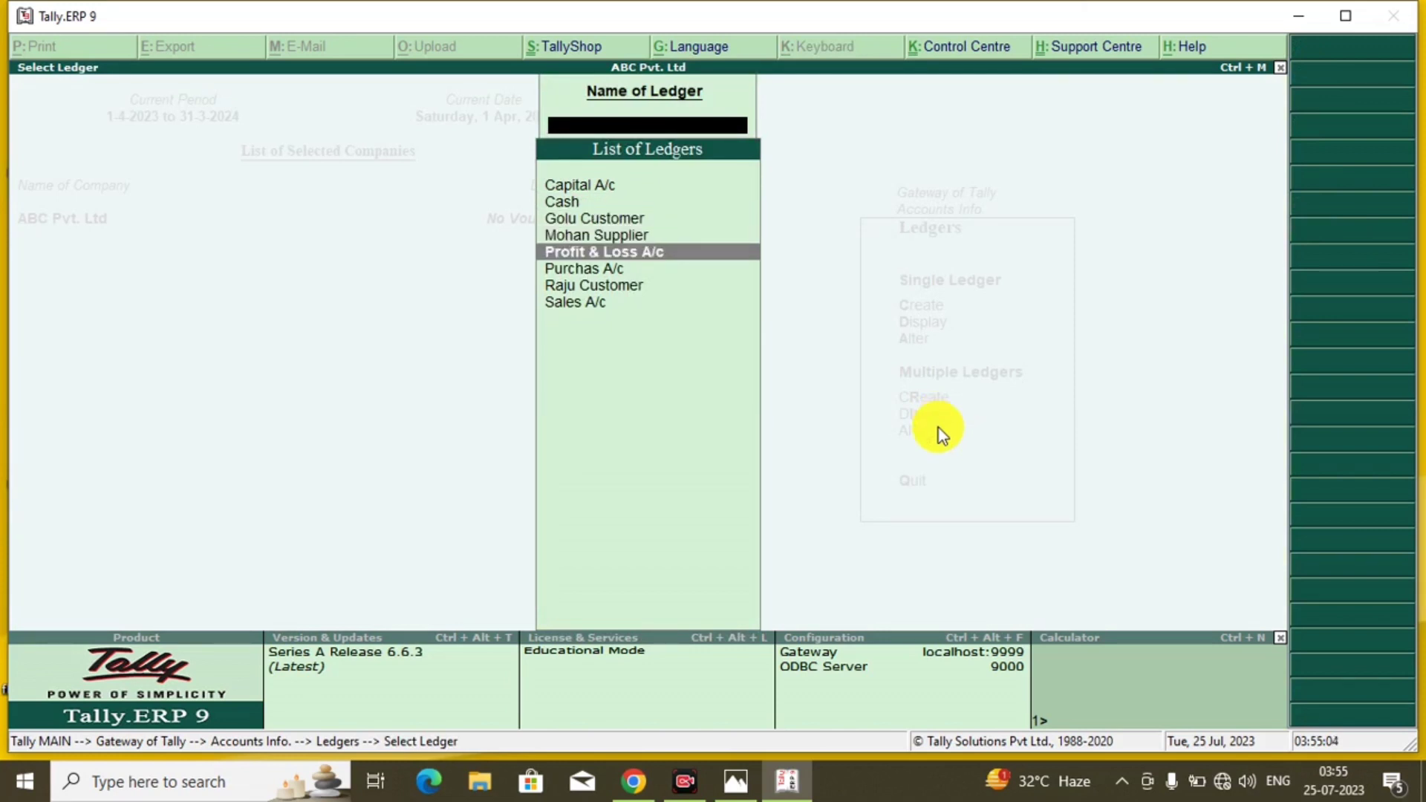
pyautogui.press('Down')
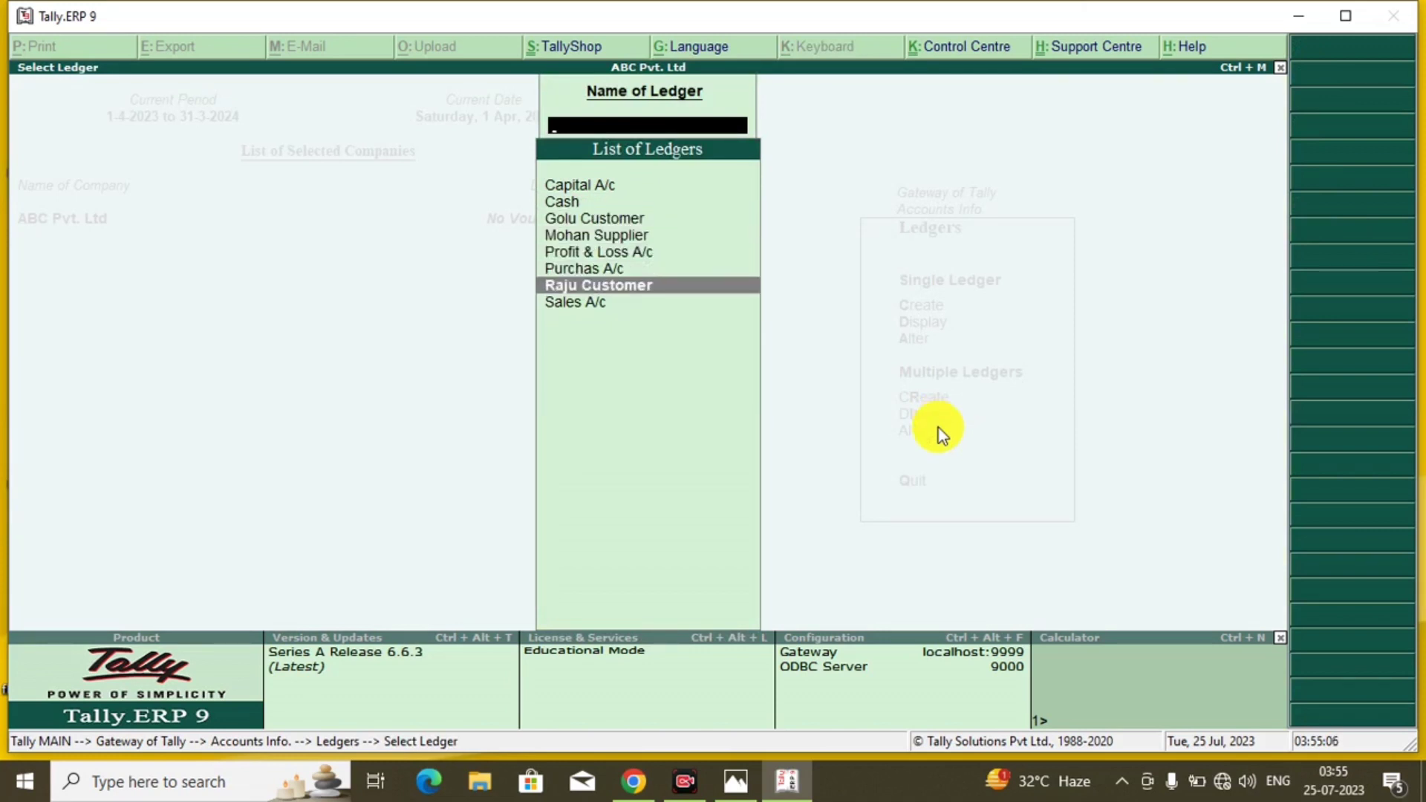
pyautogui.press('Down')
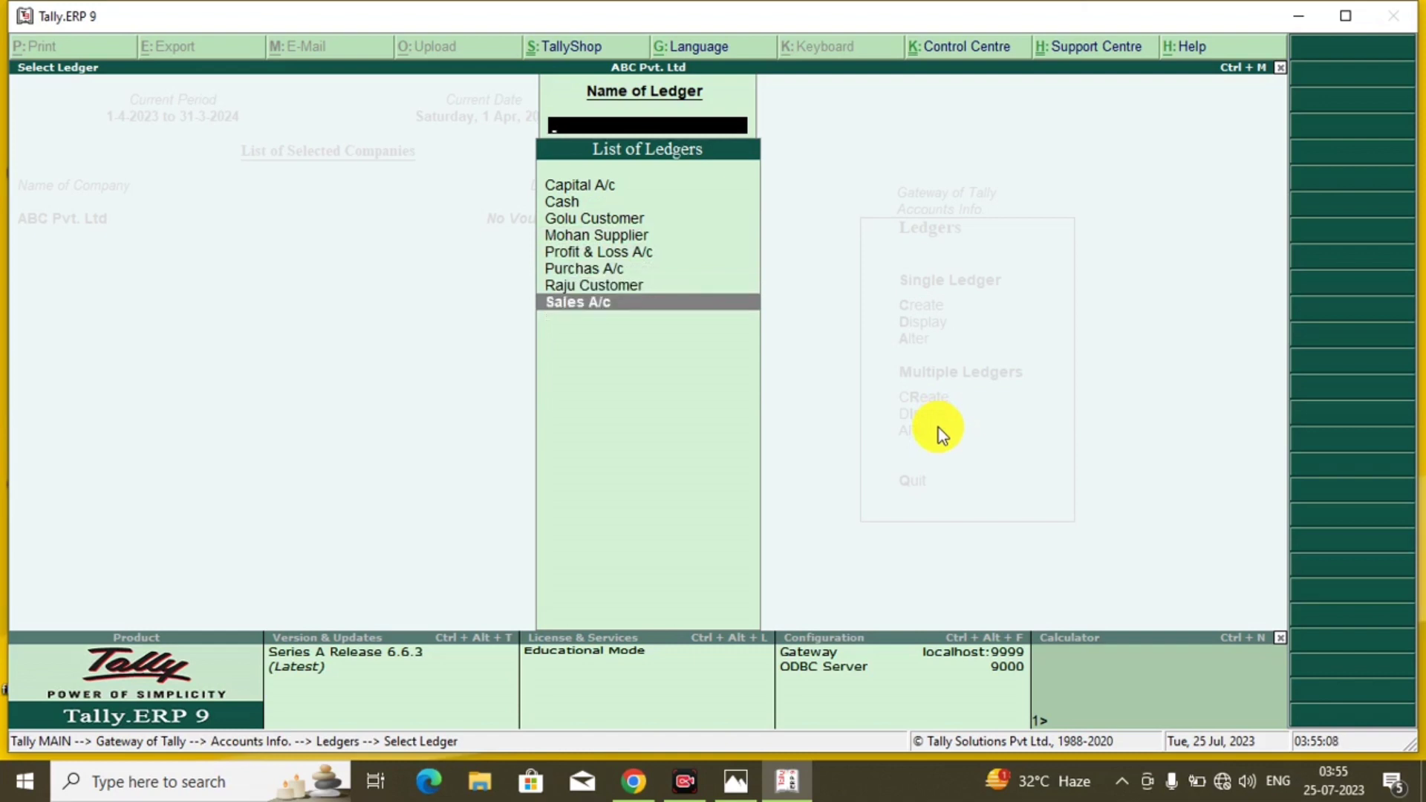
pyautogui.press('Escape')
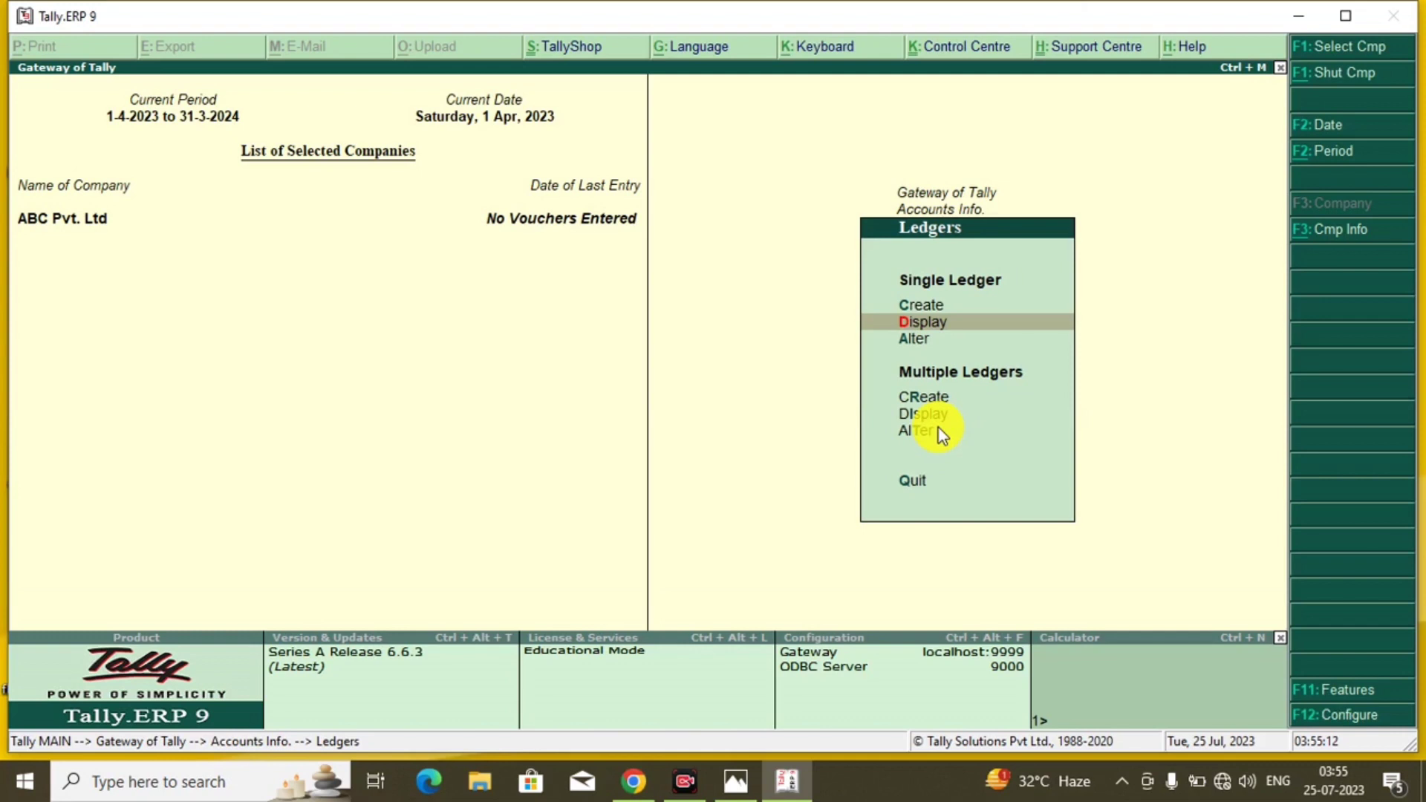
pyautogui.press('Down')
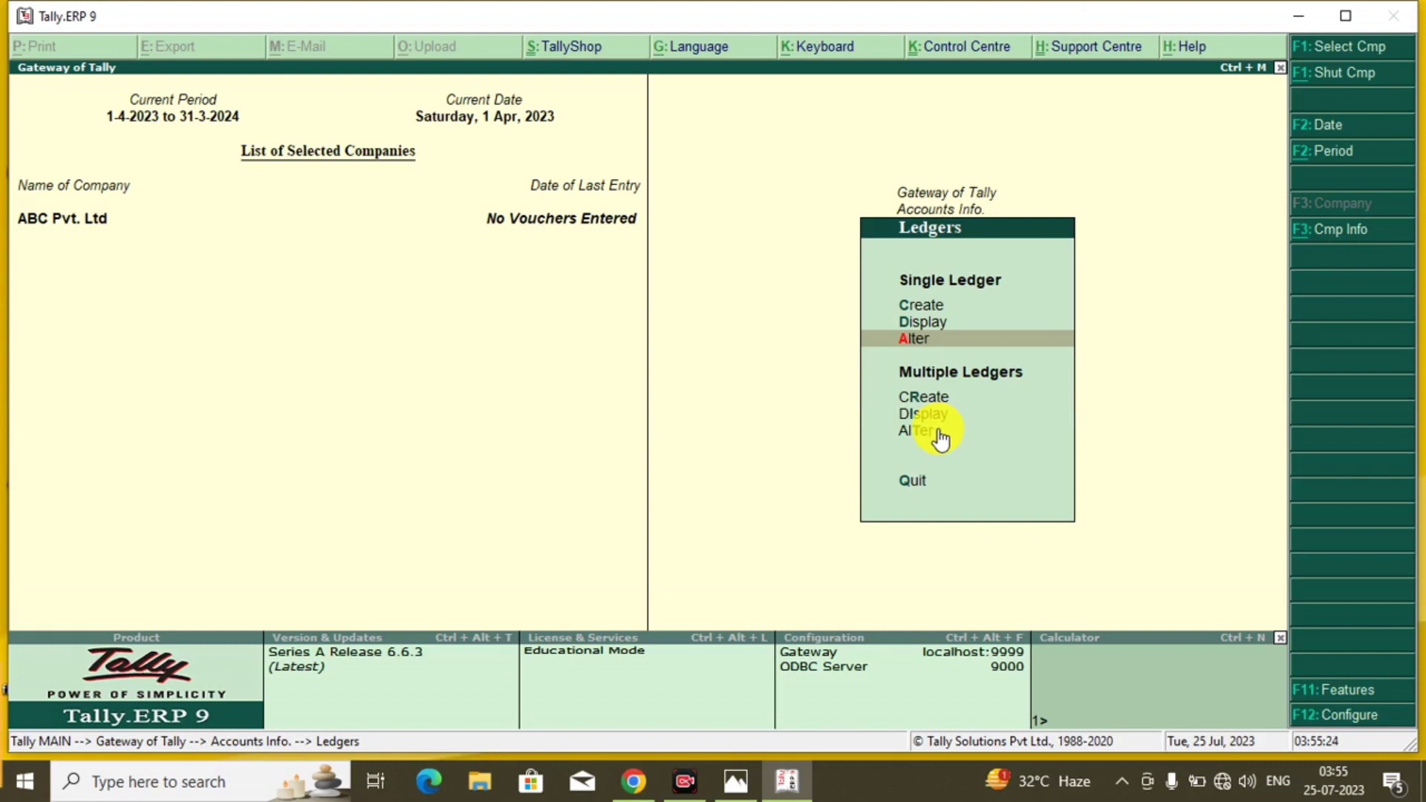
pyautogui.press('Return')
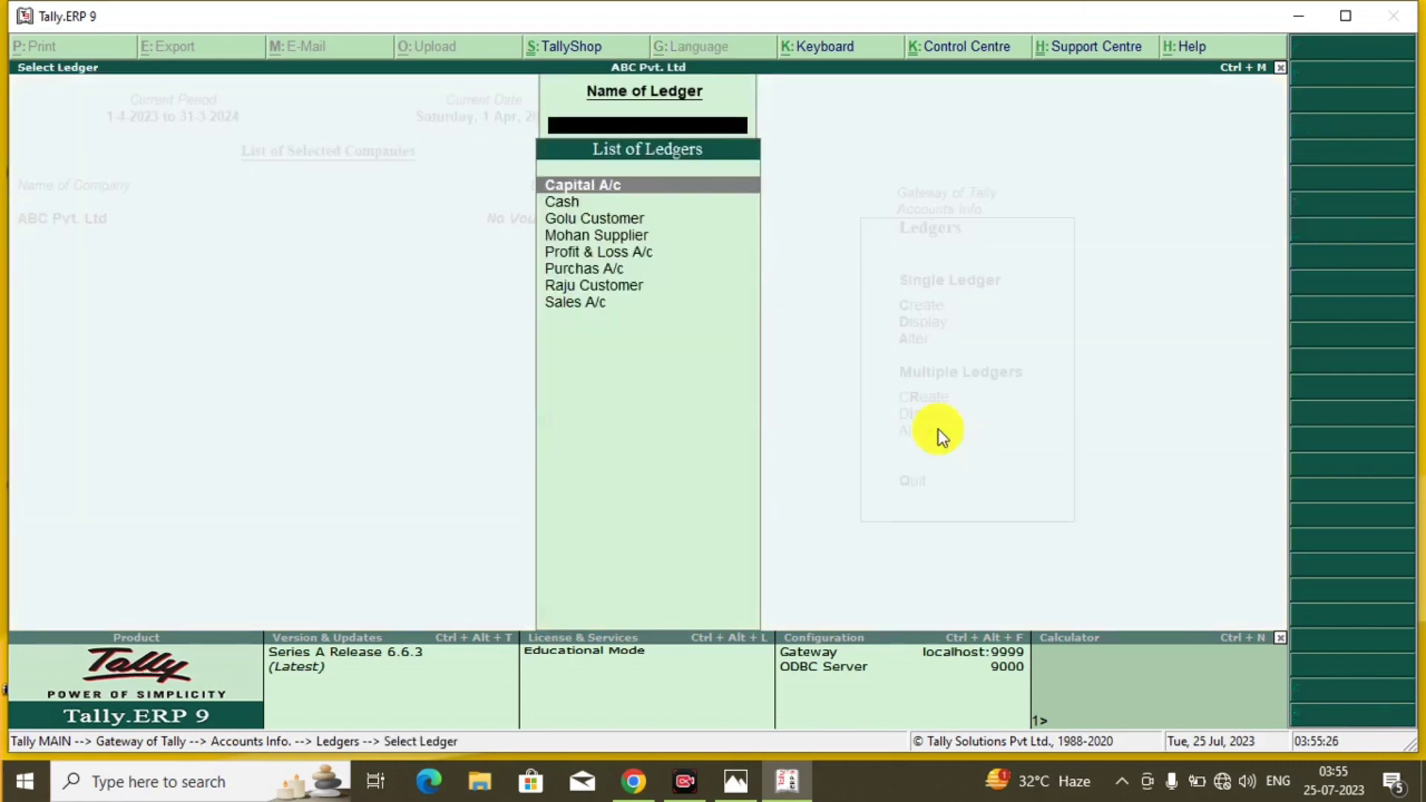
pyautogui.press('Down')
pyautogui.press('Down')
pyautogui.press('Down')
pyautogui.press('Down')
pyautogui.press('Down')
pyautogui.press('Down')
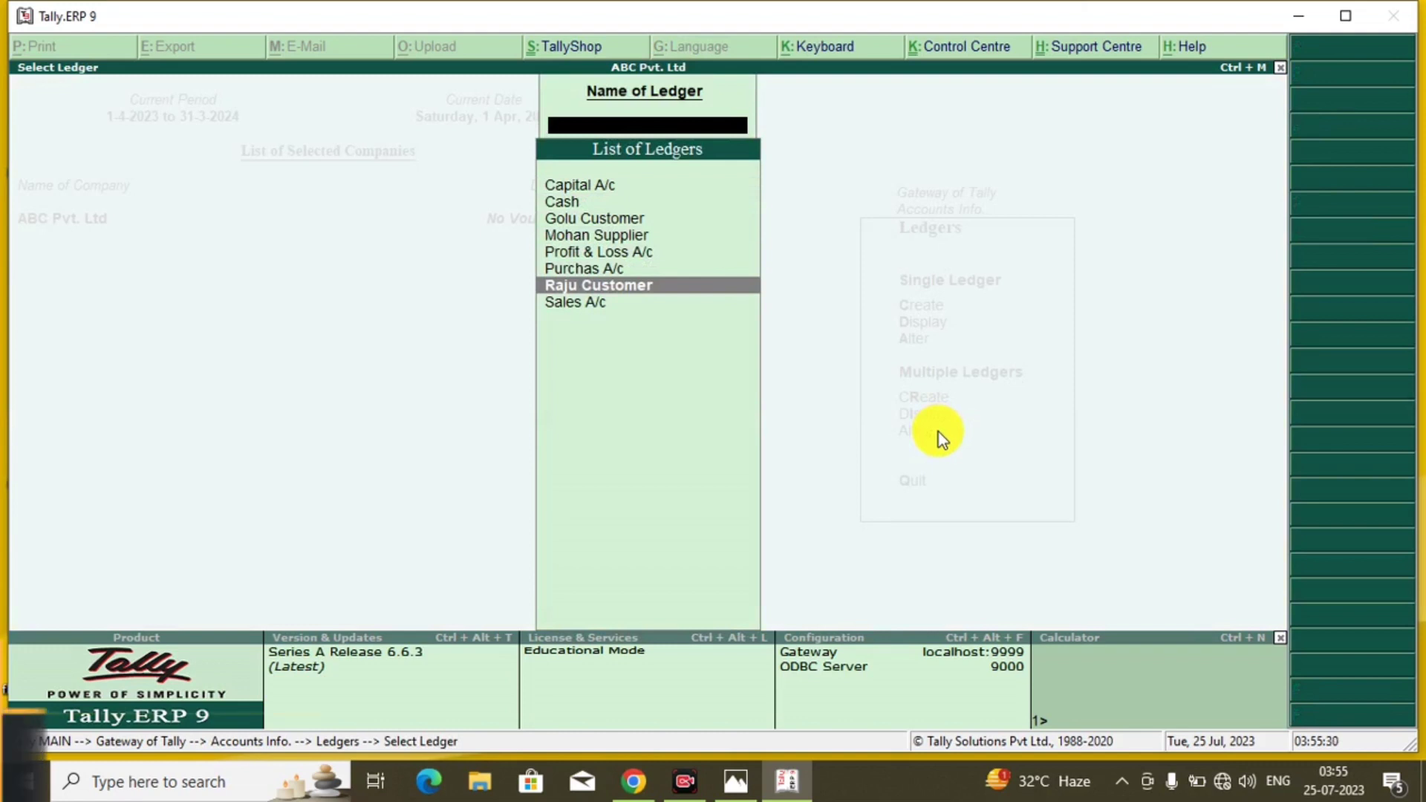
pyautogui.press('Up')
pyautogui.press('Up')
pyautogui.press('Up')
pyautogui.press('Up')
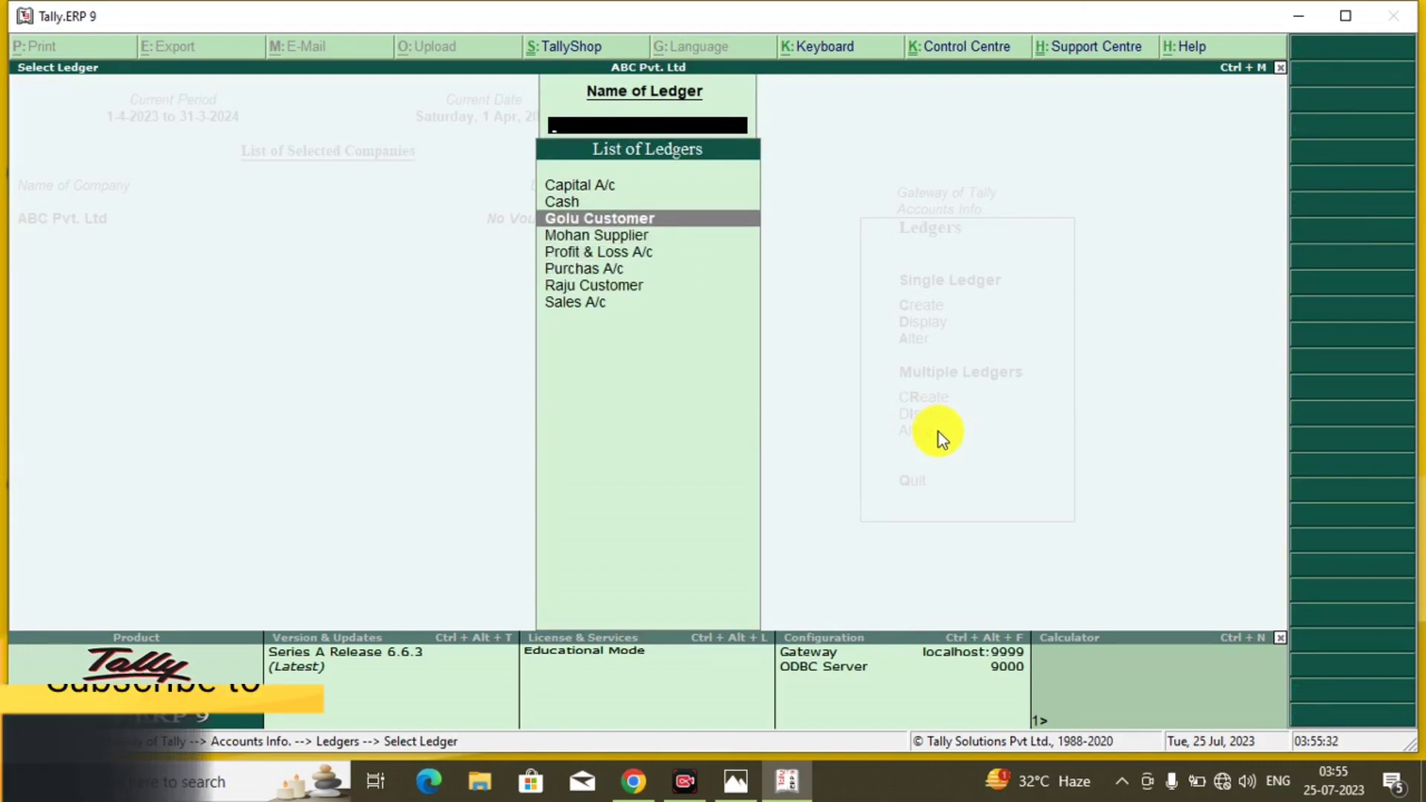
pyautogui.press('Return')
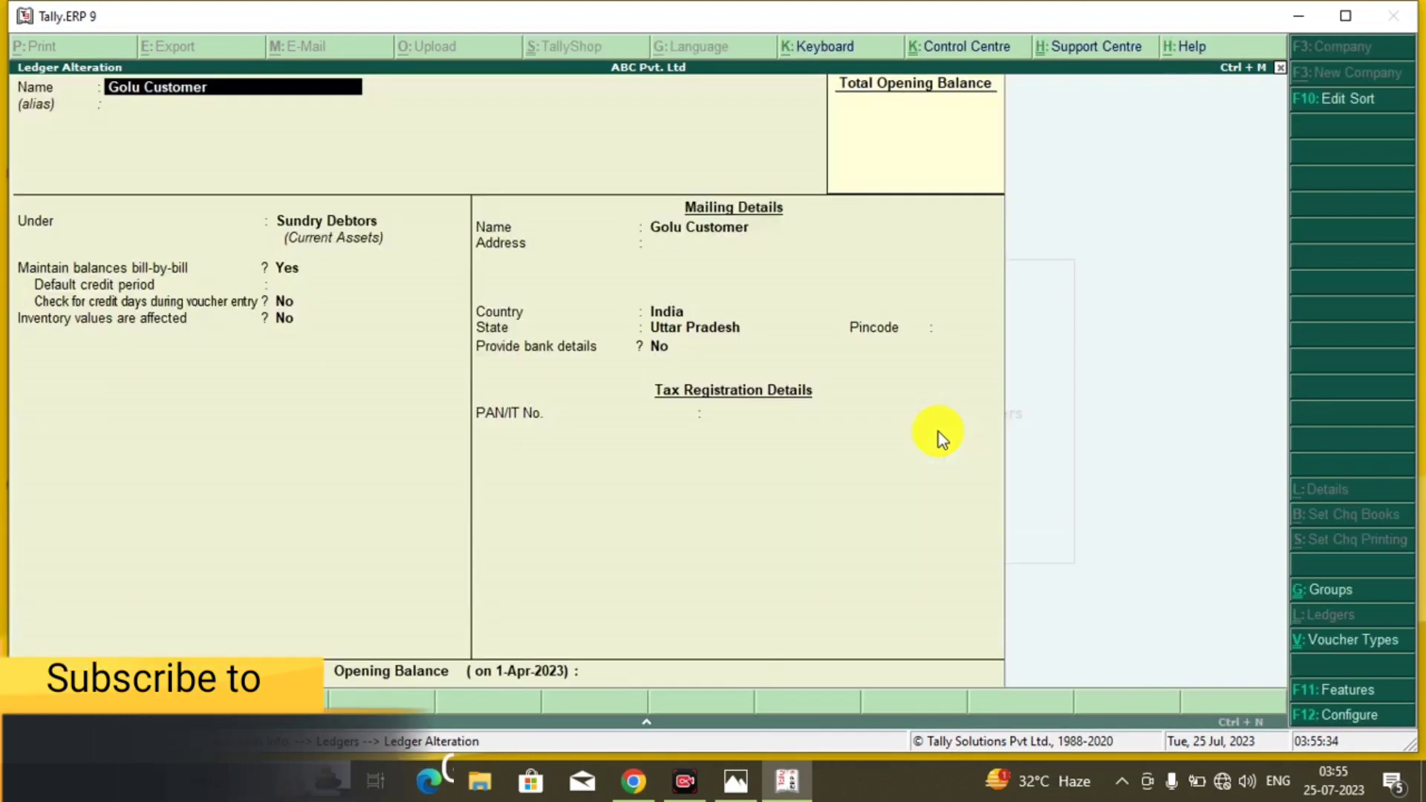
pyautogui.press('Escape')
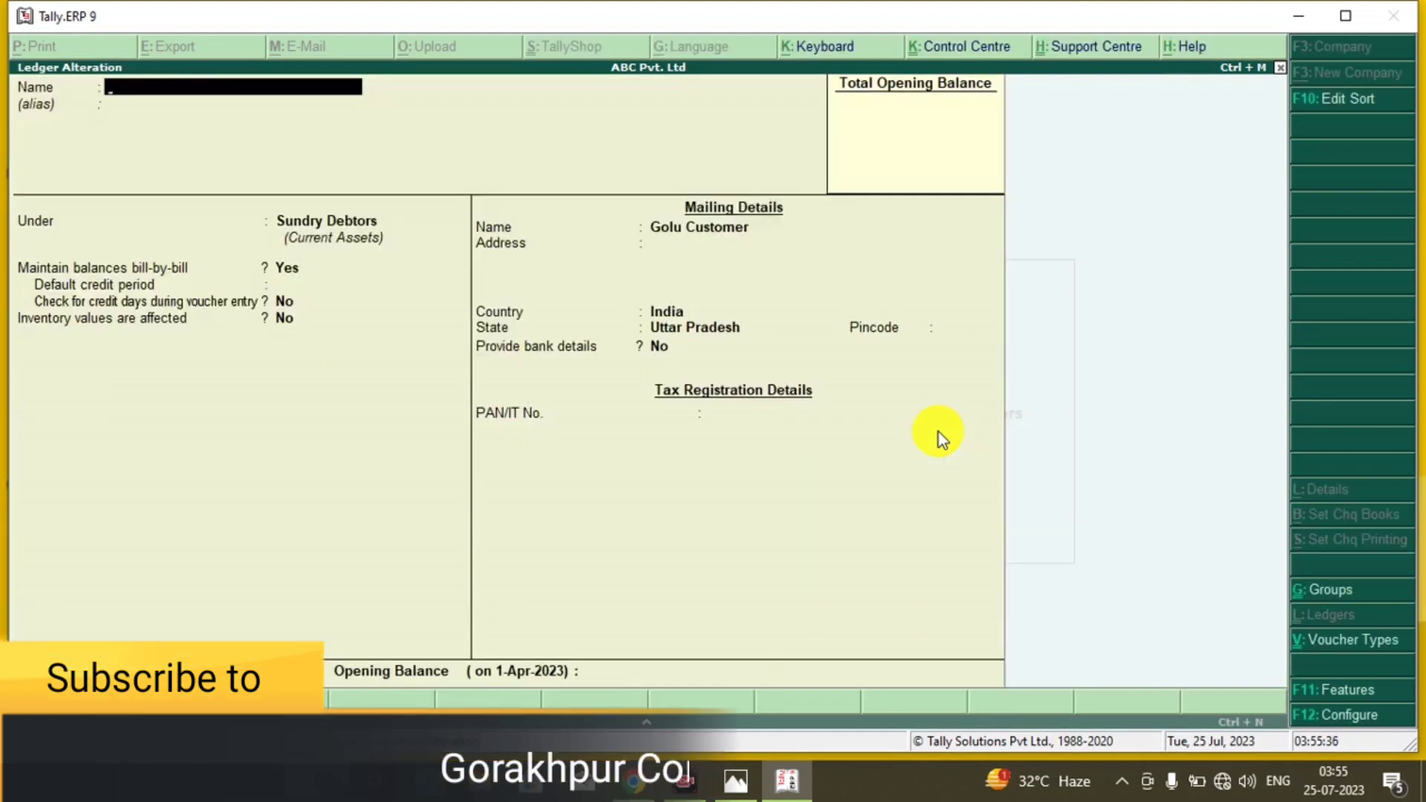
pyautogui.press('Escape')
pyautogui.press('Return')
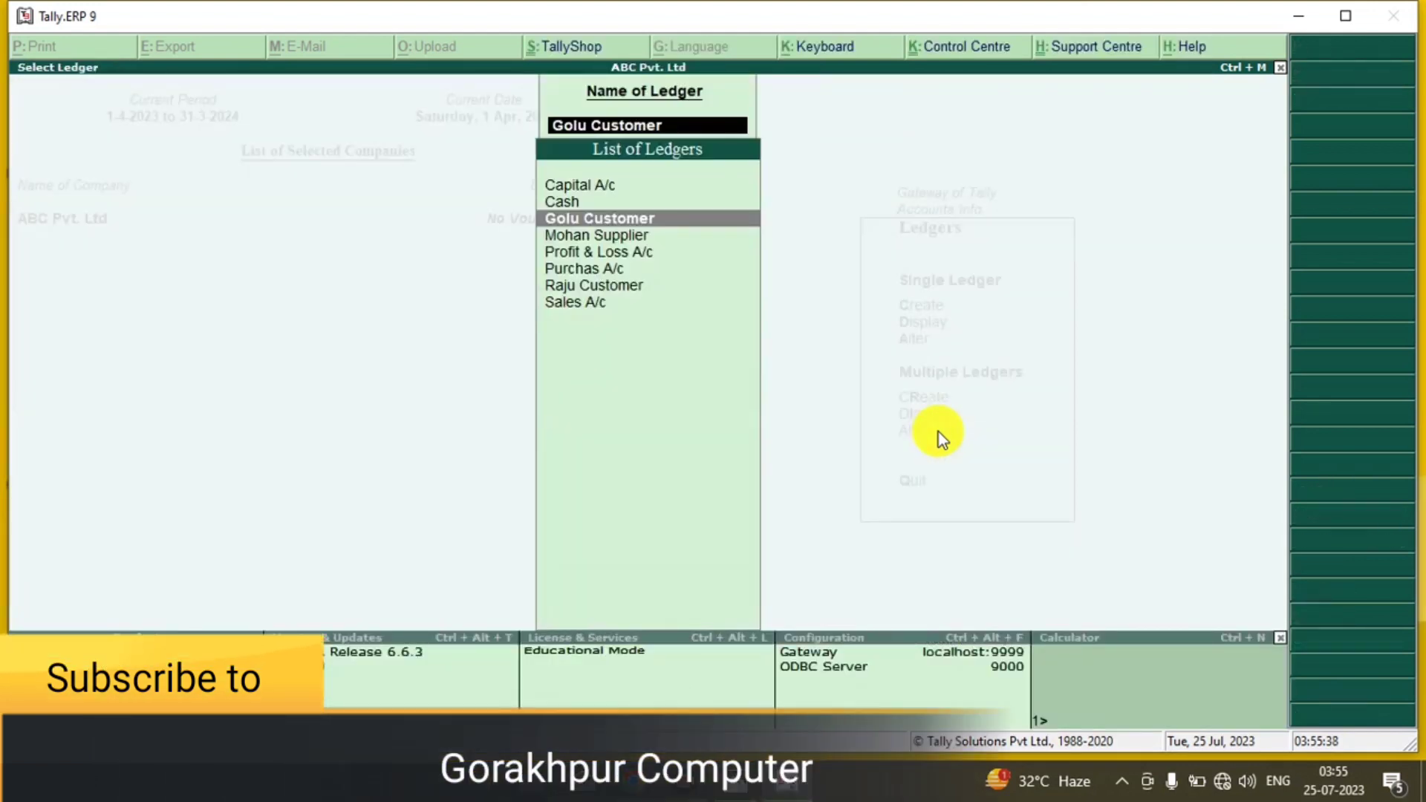
pyautogui.press('Escape')
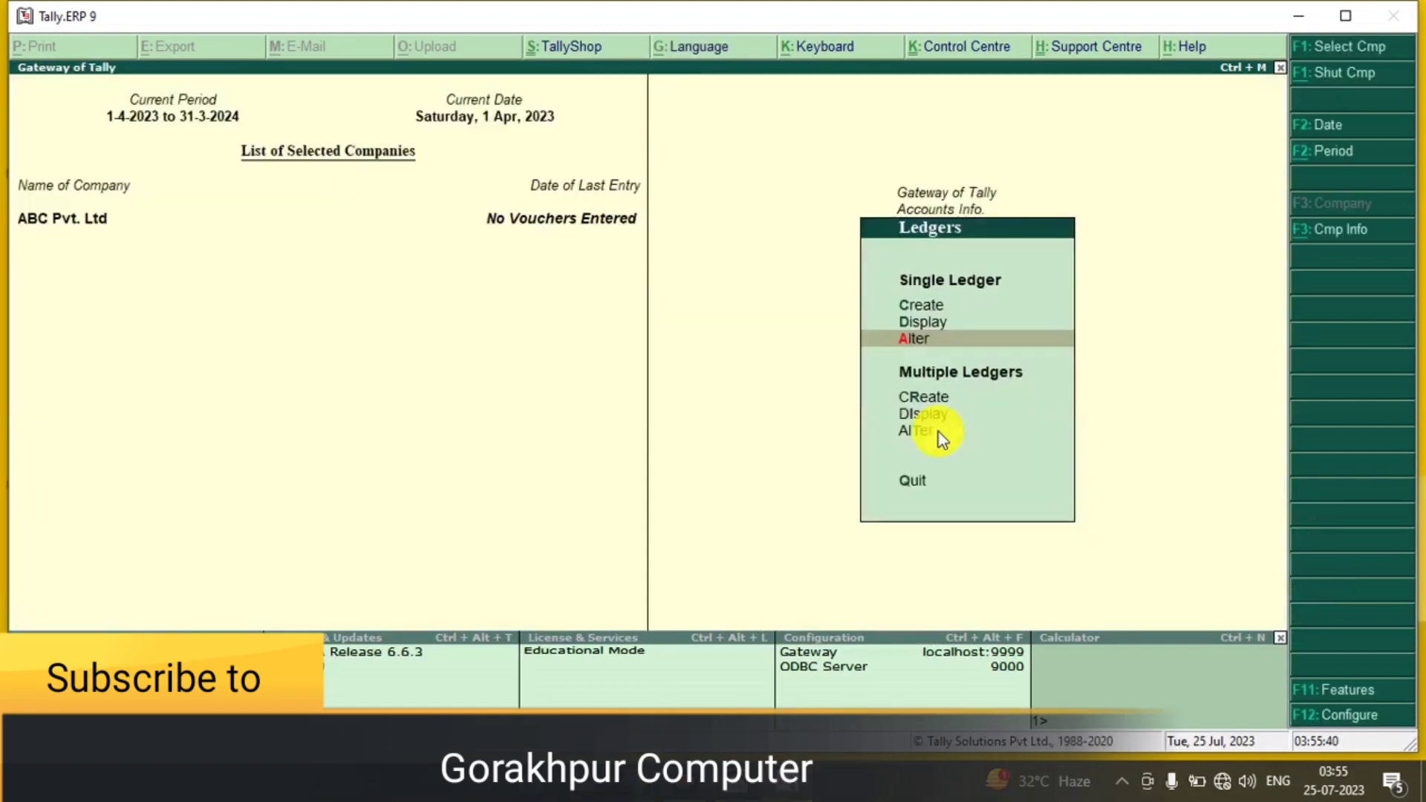
# Open the customer ledger listed directly after Cash for single-ledger alteration and delete it
pyautogui.press('Return')
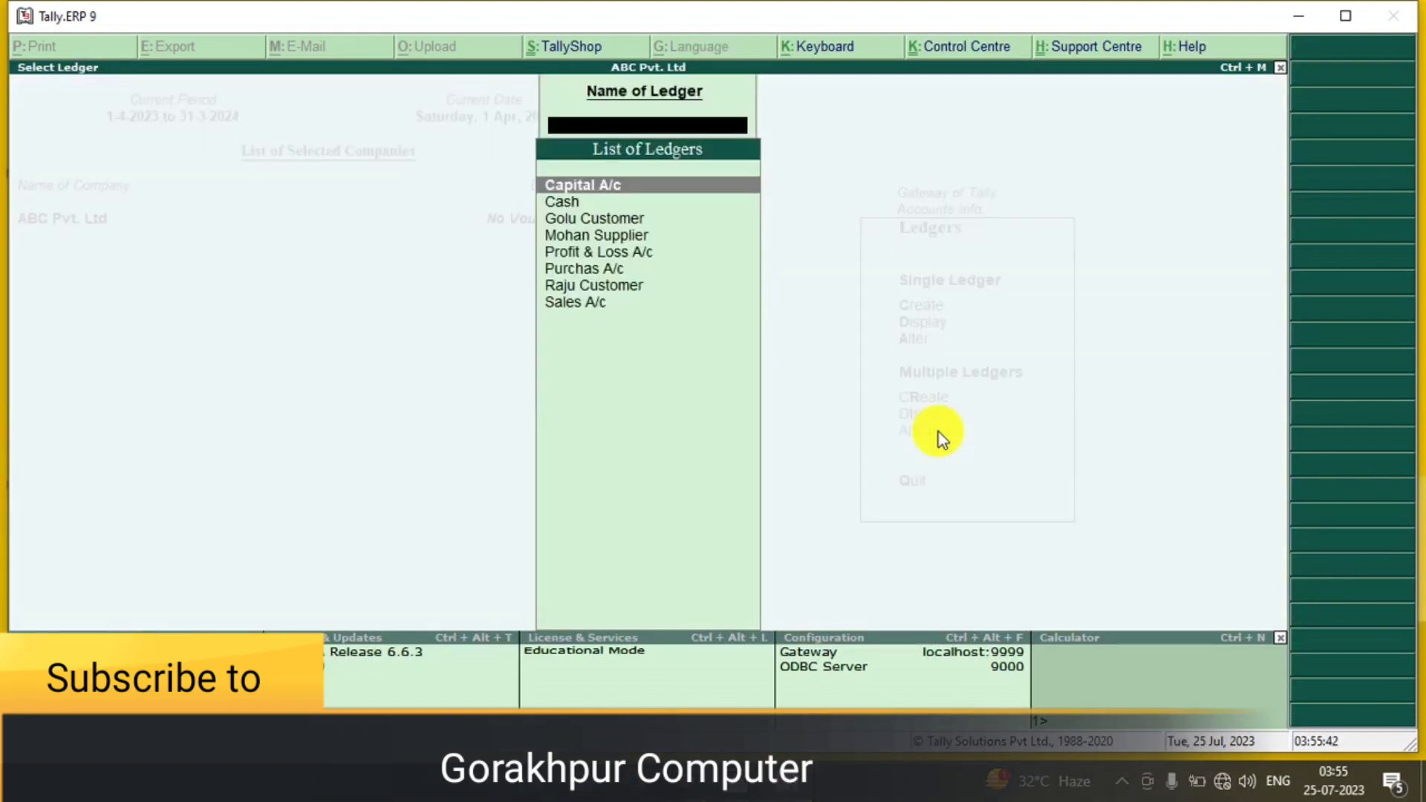
pyautogui.press('Down')
pyautogui.press('Down')
pyautogui.press('Down')
pyautogui.press('Up')
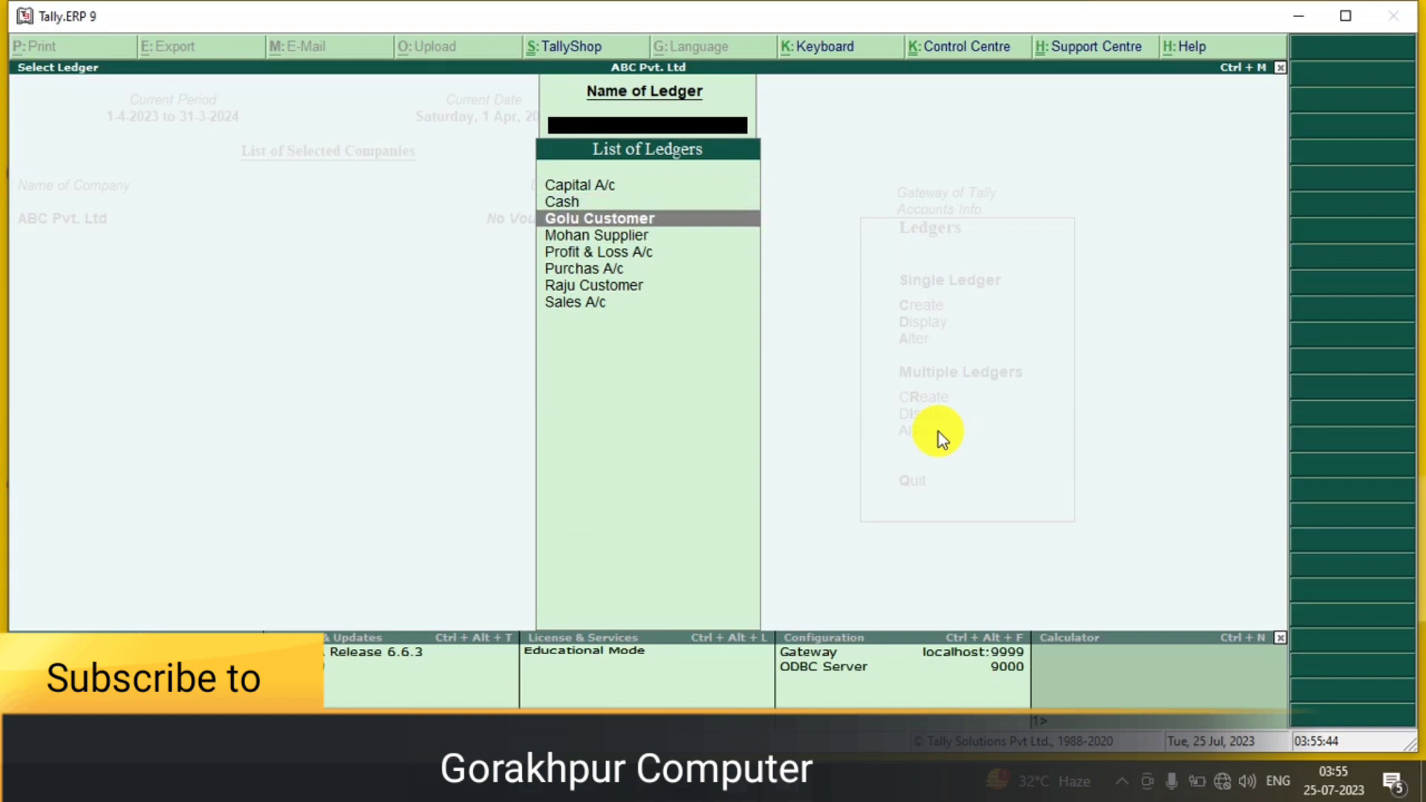
pyautogui.press('Return')
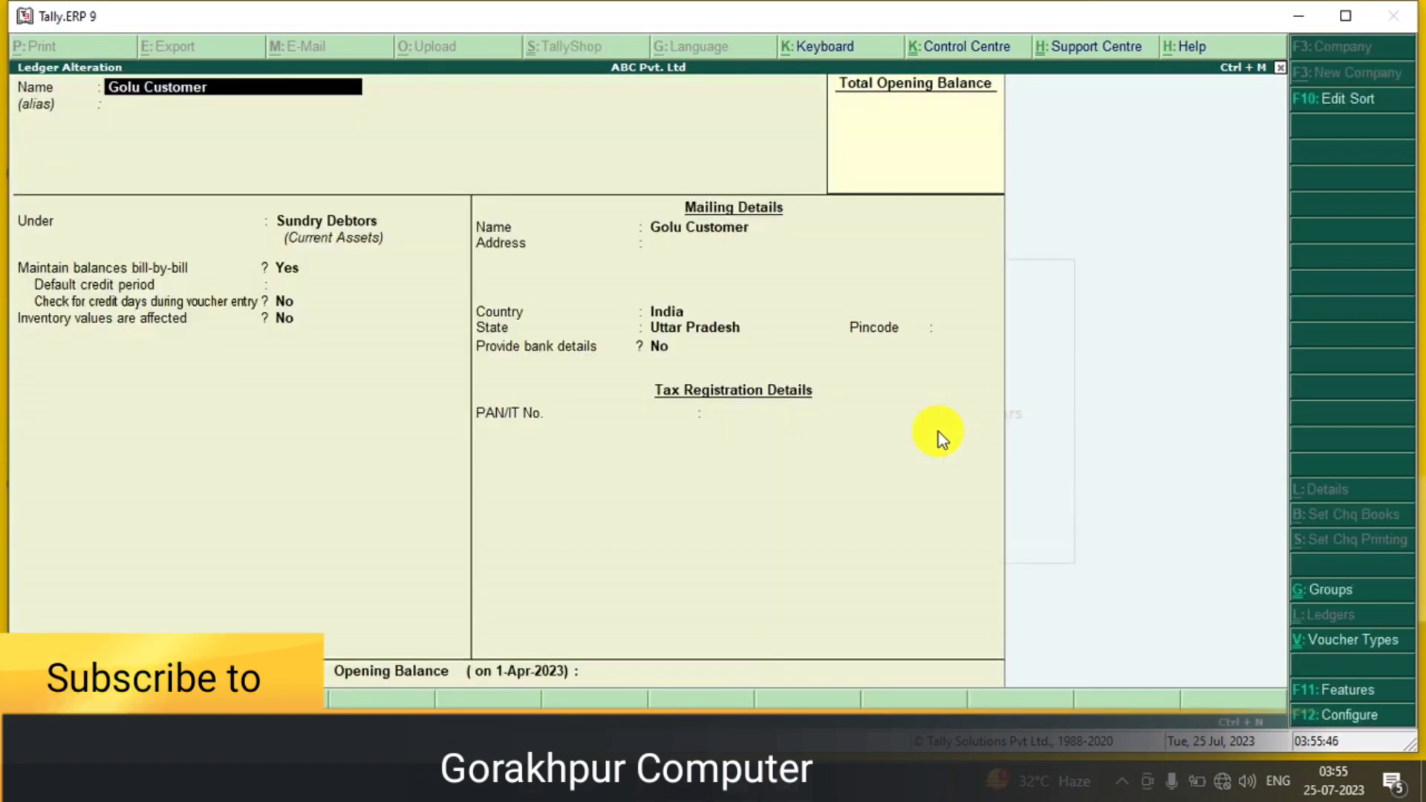
pyautogui.hotkey('alt', 'd')
pyautogui.press('y')
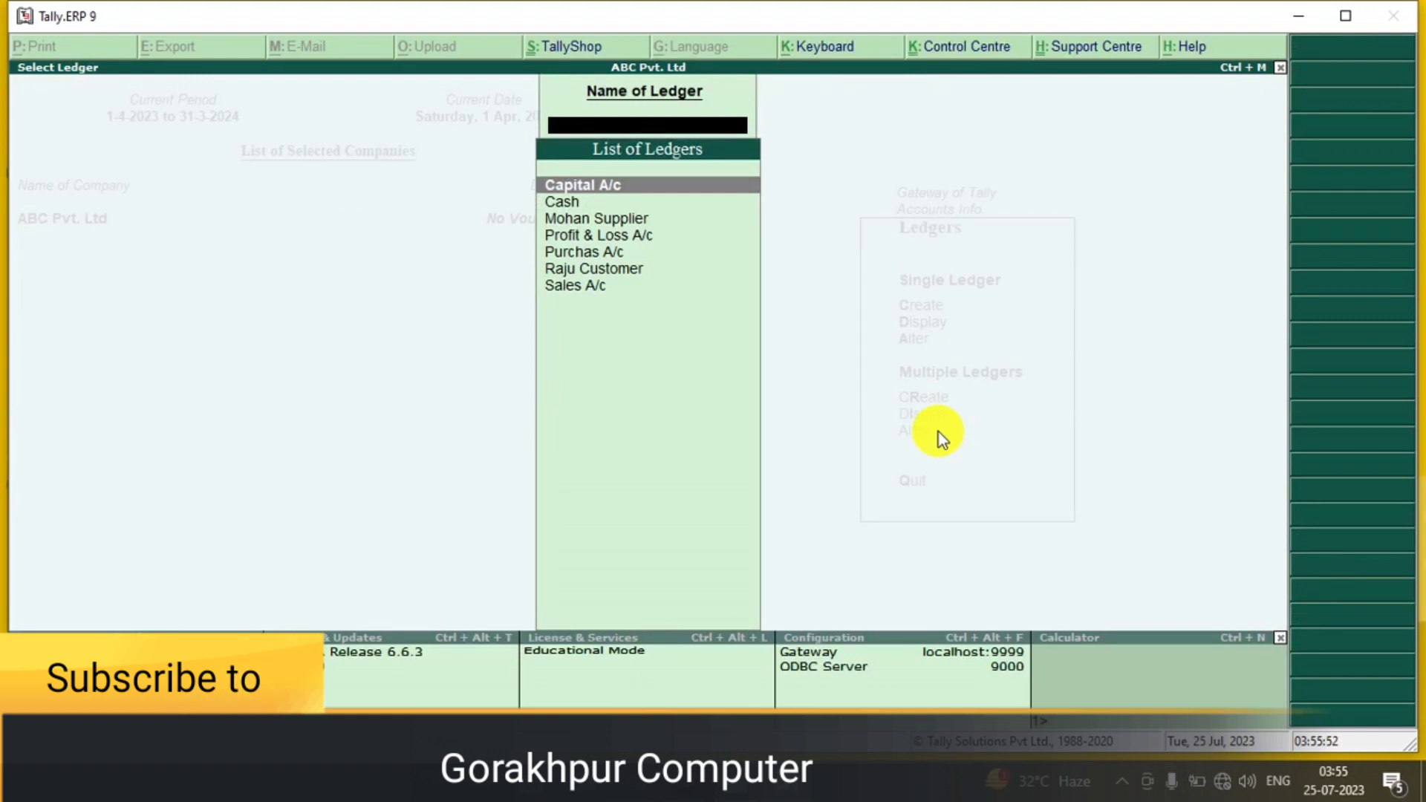
pyautogui.press('Escape')
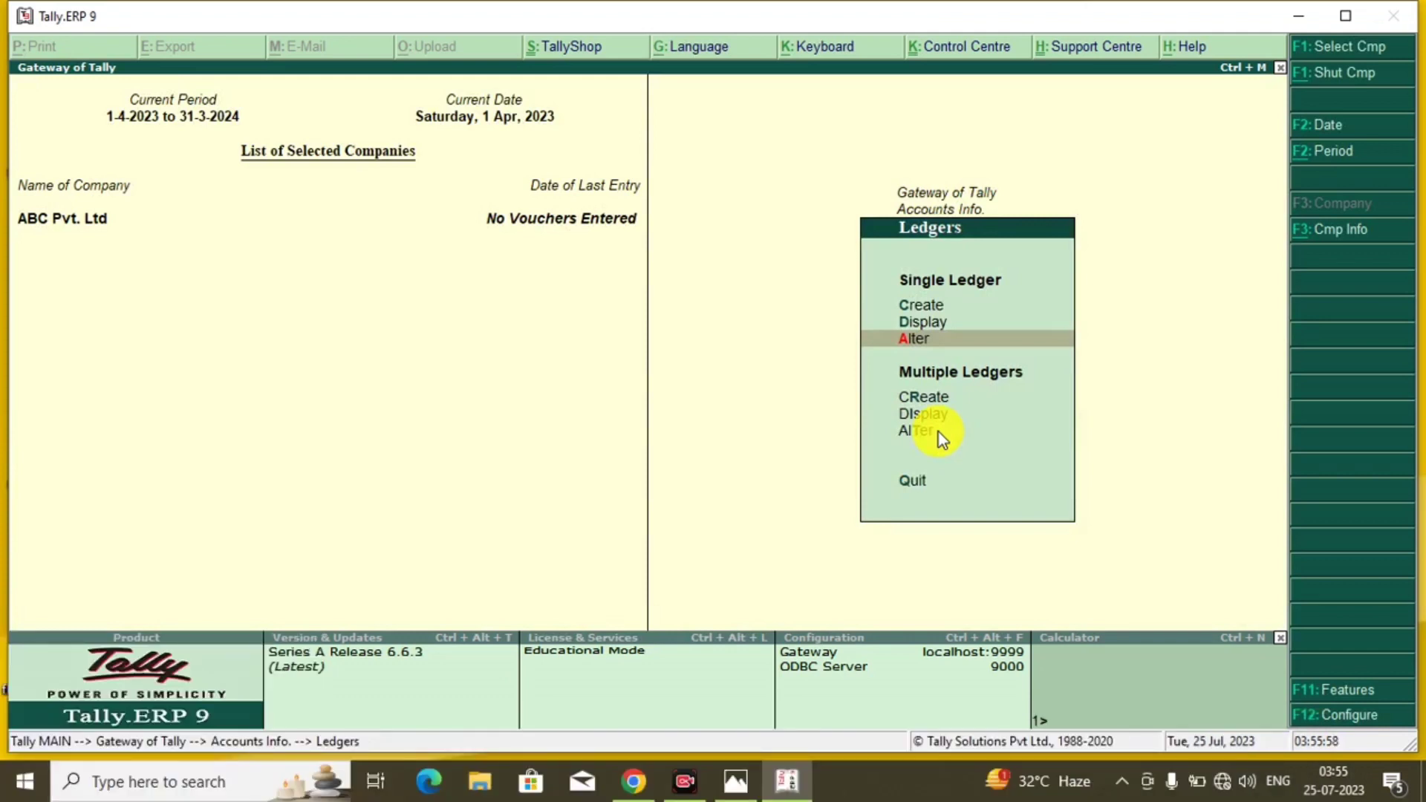
# Open the ledgers of all groups for multiple-ledger alteration by choosing All Items
pyautogui.press('Down')
pyautogui.press('Down')
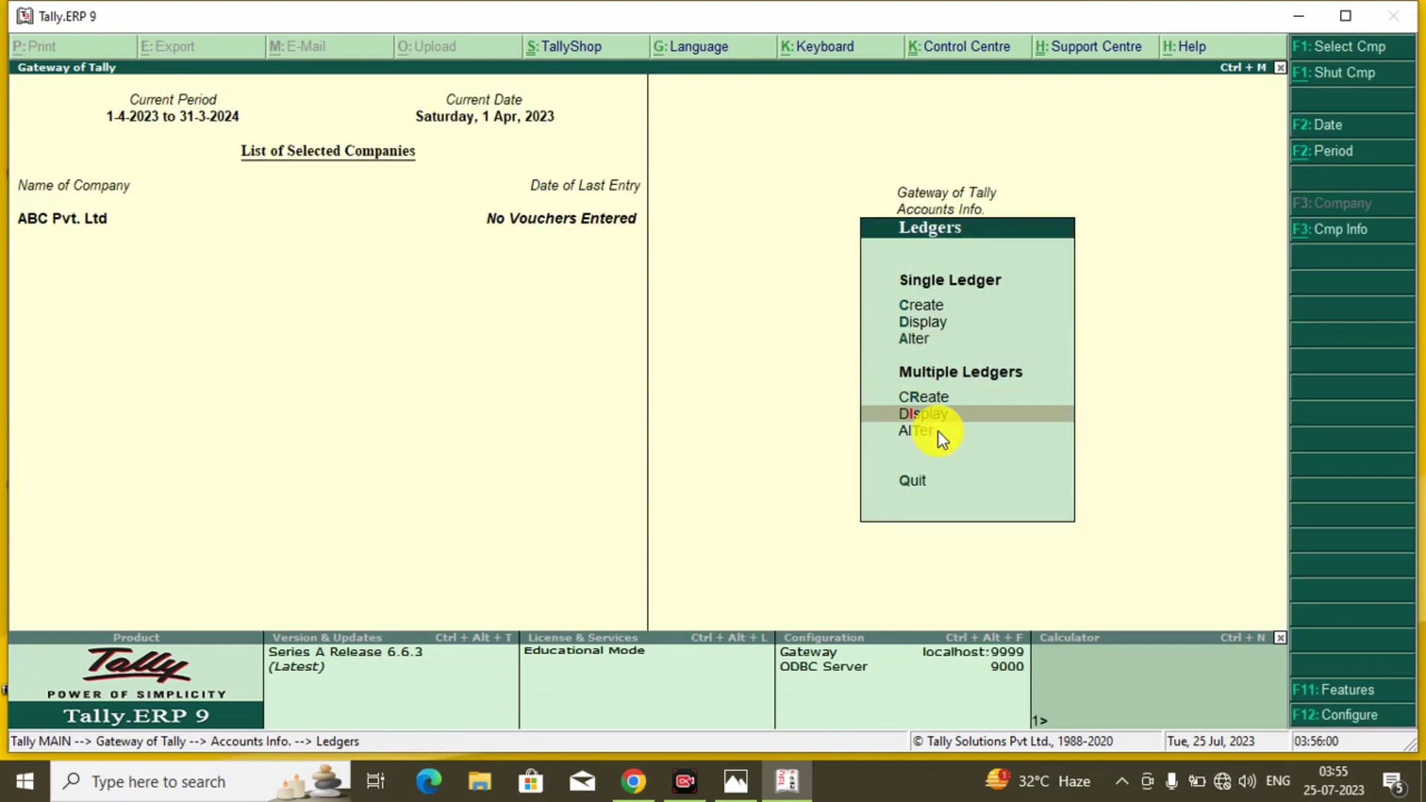
pyautogui.press('Down')
pyautogui.press('Return')
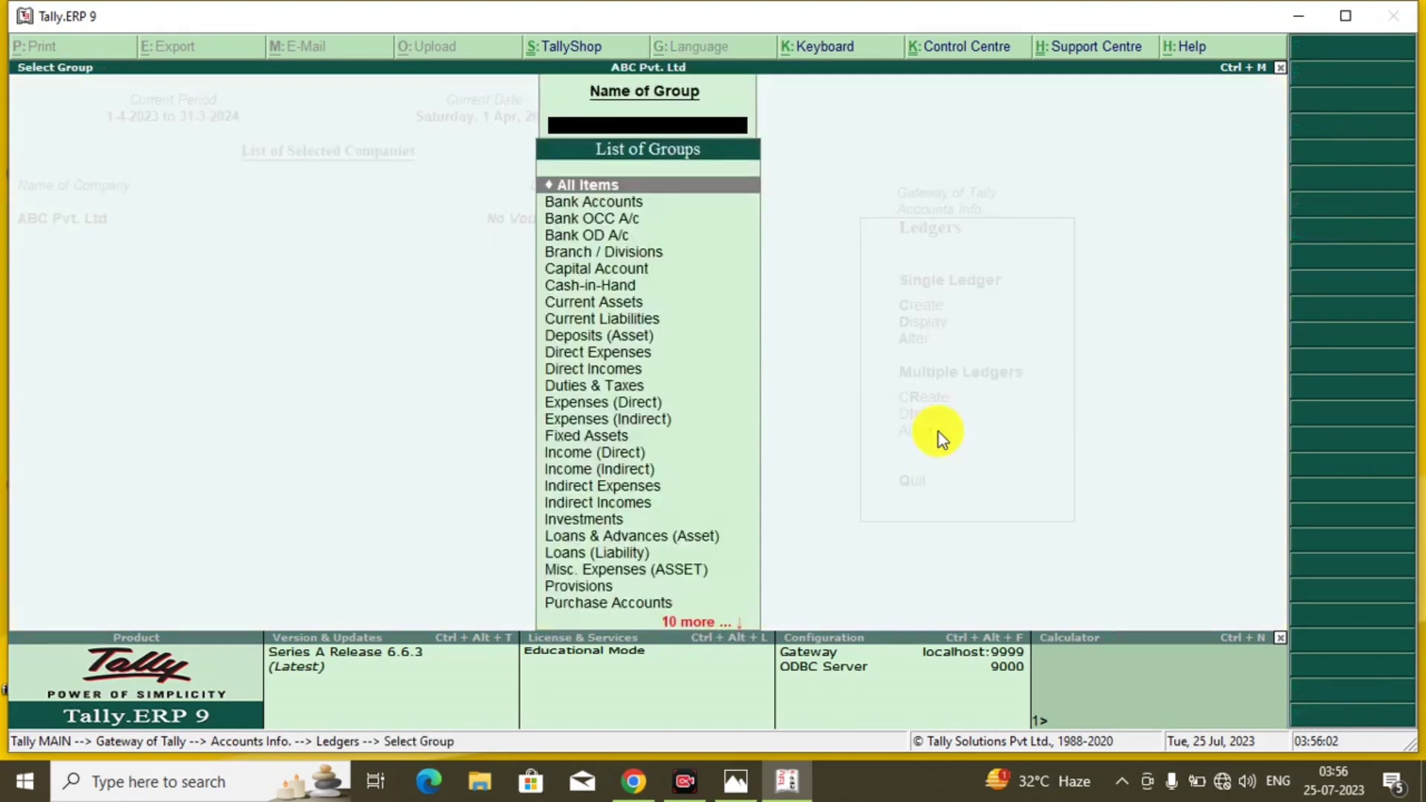
pyautogui.press('Return')
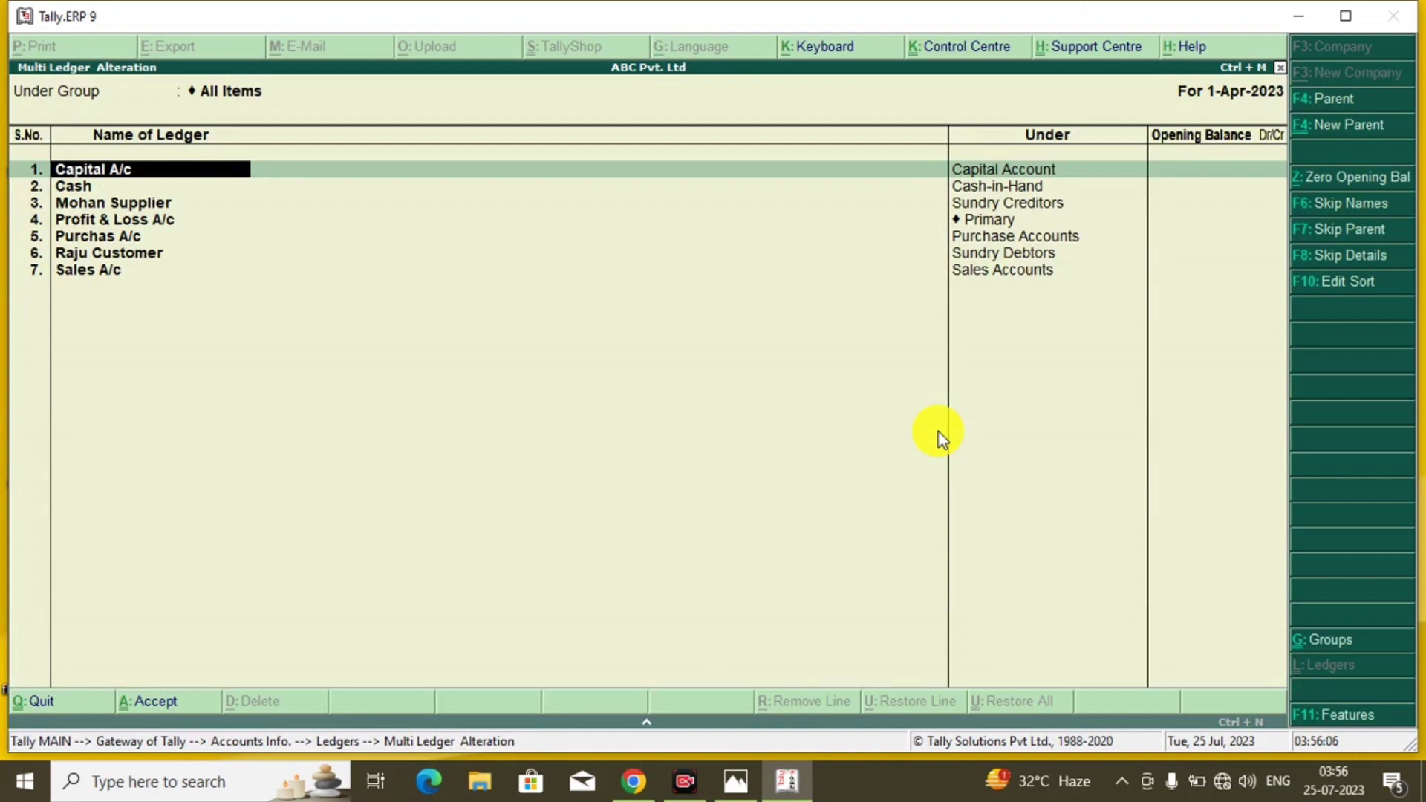
# Examine the ledger lines down to Sales A/c, including its parent group and opening balance
pyautogui.press('Down')
pyautogui.press('Down')
pyautogui.press('Down')
pyautogui.press('Down')
pyautogui.press('Down')
pyautogui.press('Down')
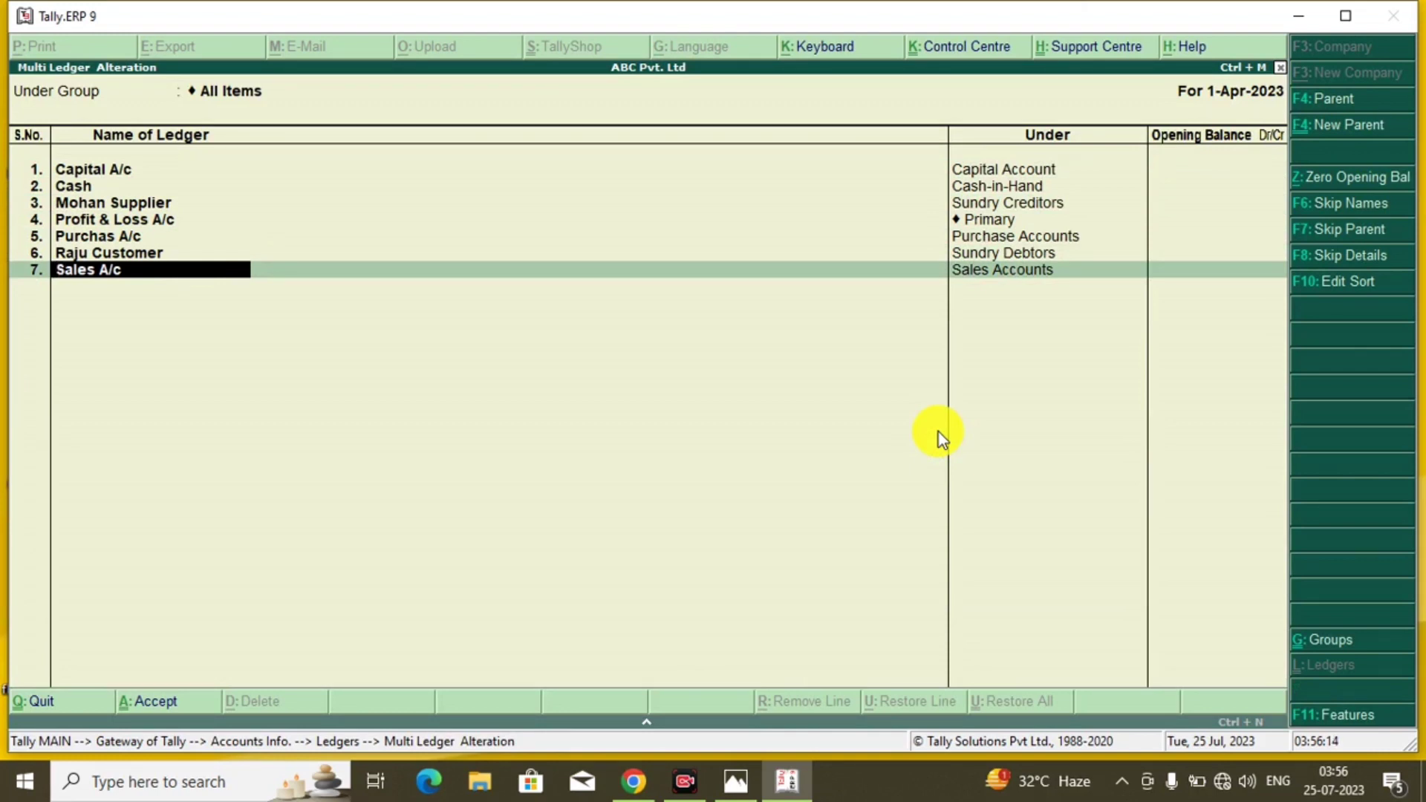
pyautogui.press('Return')
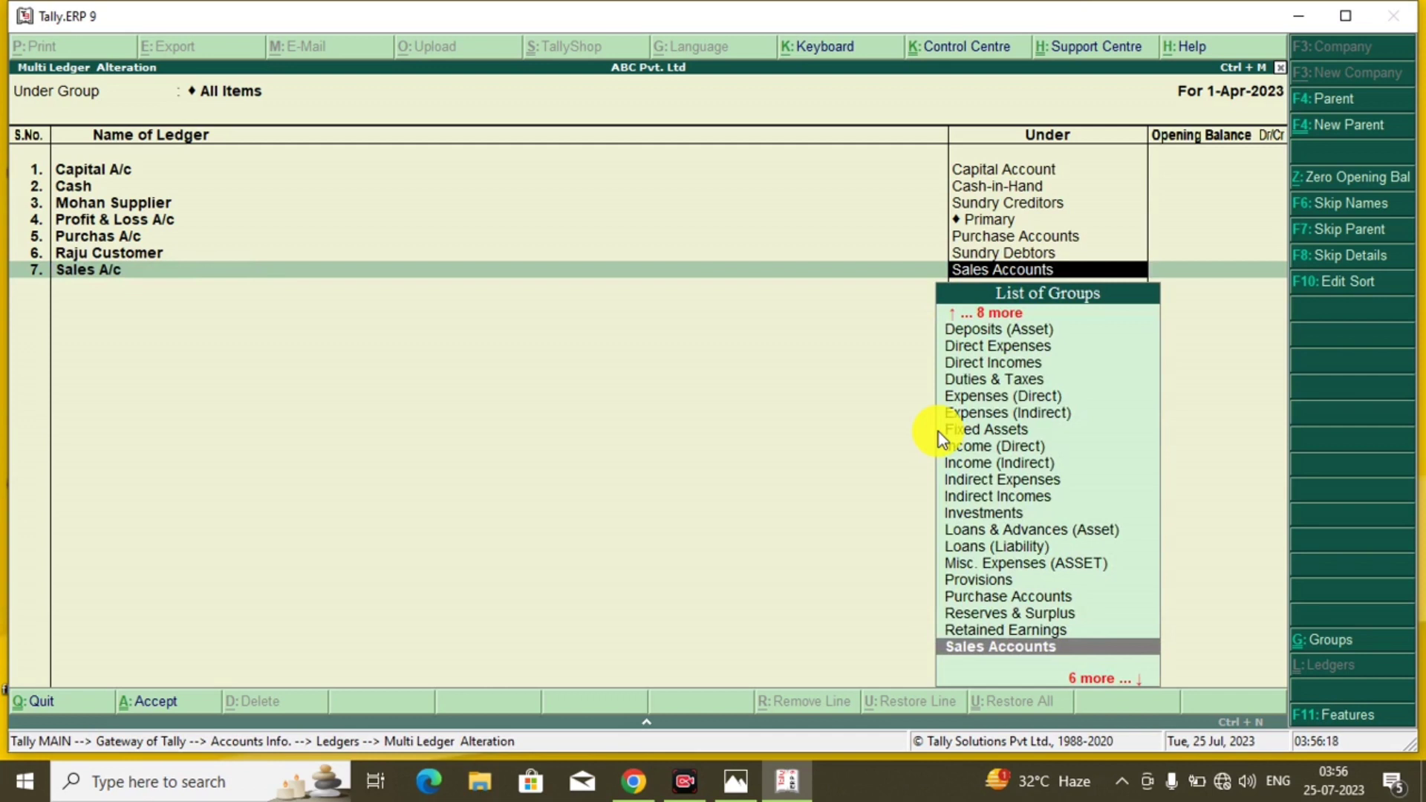
pyautogui.press('Return')
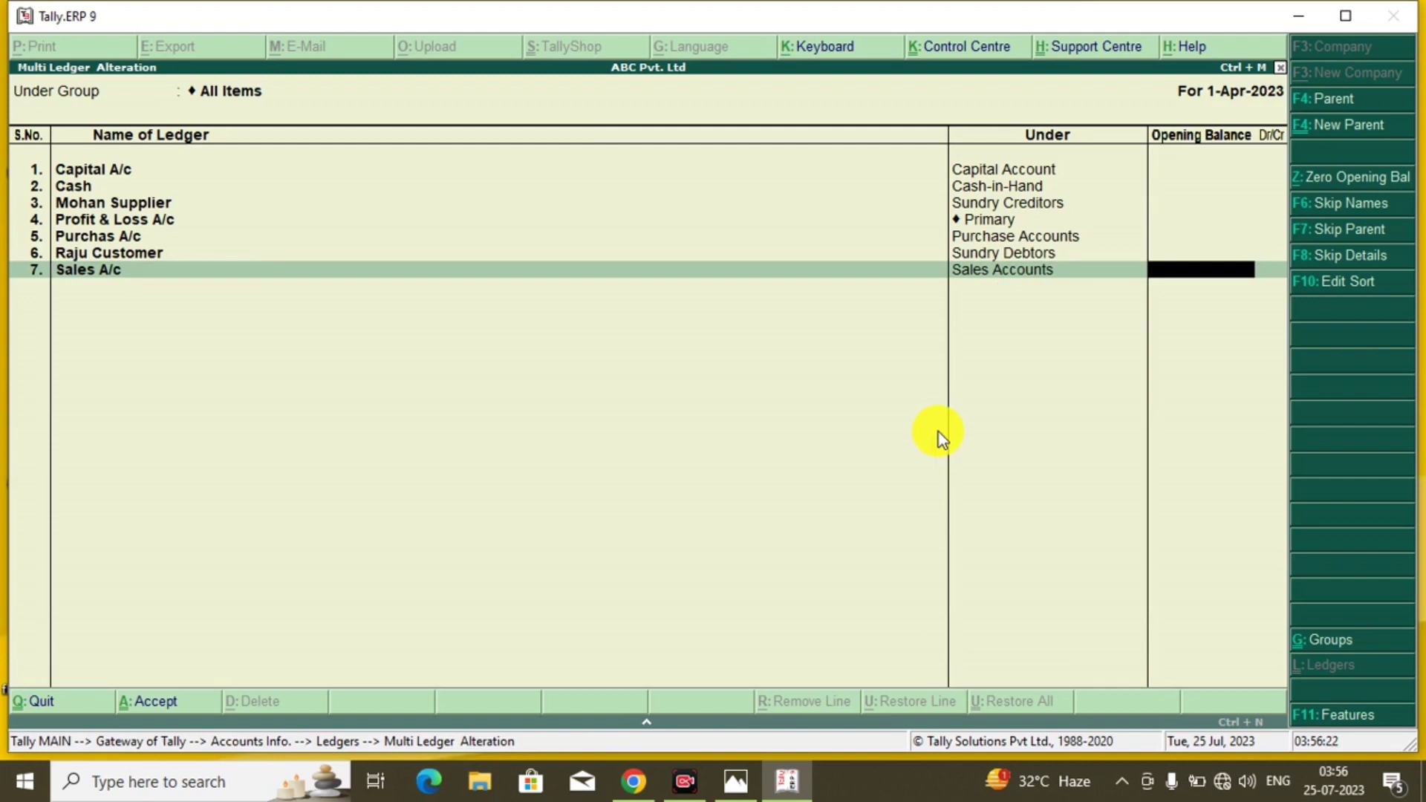
# Set the opening balance of Capital A/c to 2,00,000.00 Cr
pyautogui.press('Up')
pyautogui.press('Up')
pyautogui.press('Up')
pyautogui.press('Up')
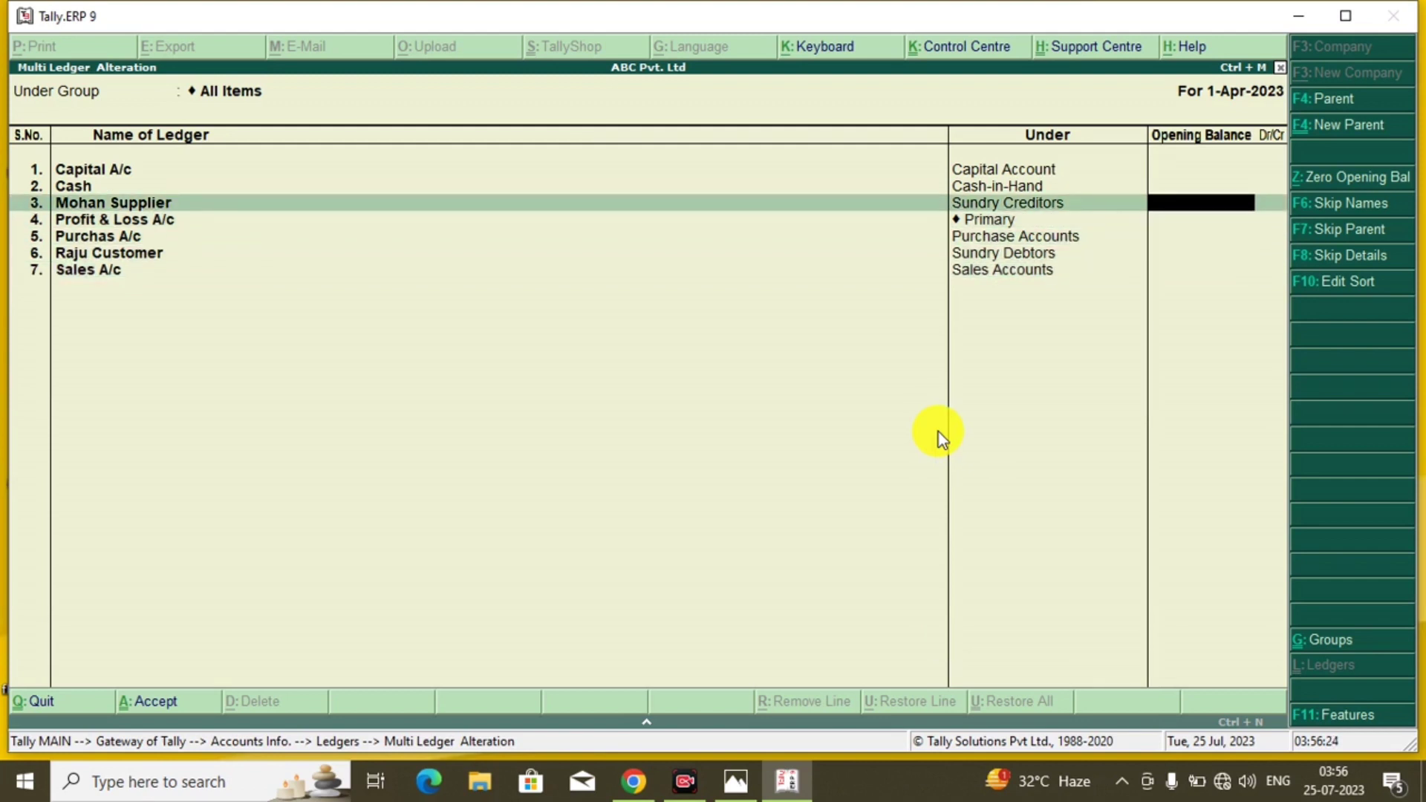
pyautogui.press('Up')
pyautogui.press('Up')
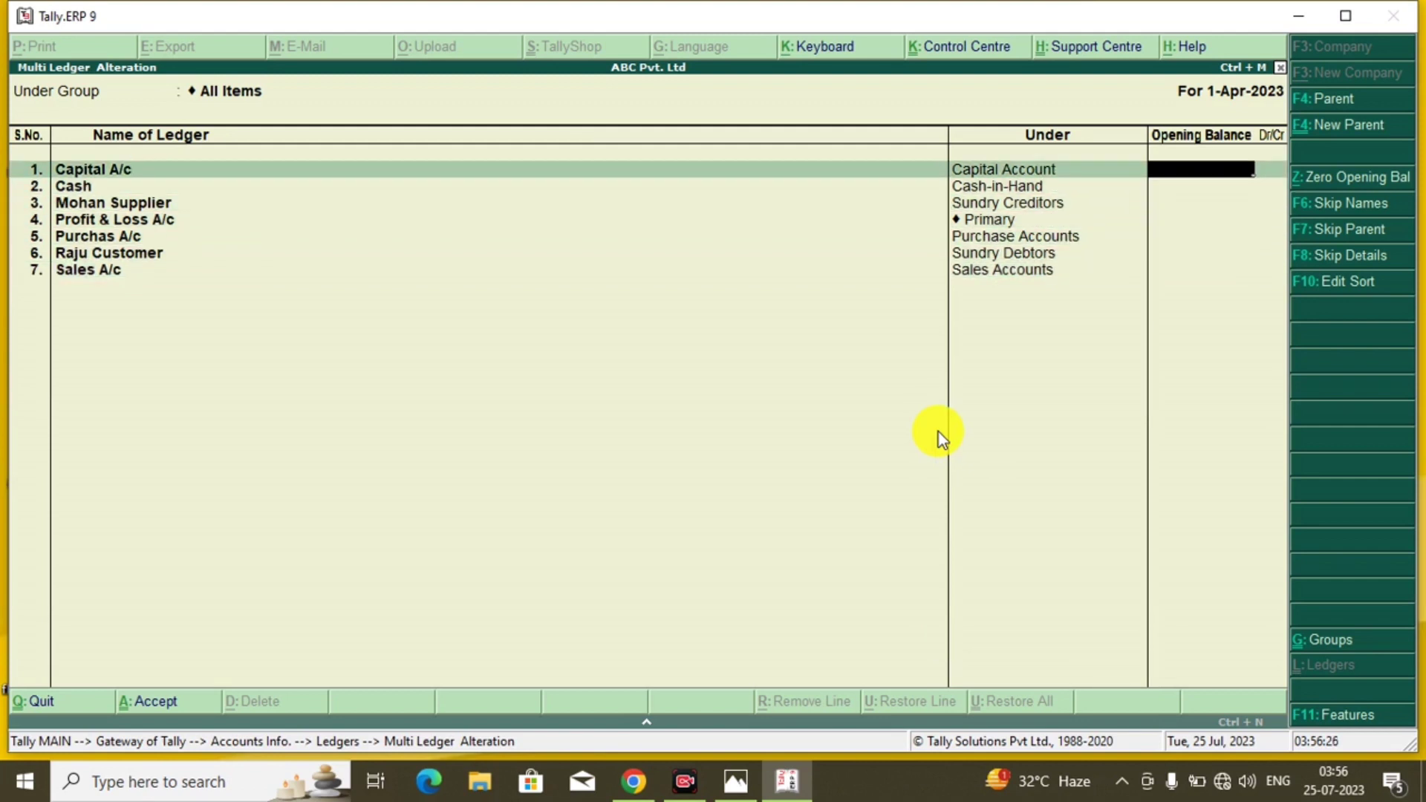
pyautogui.write('200000')
pyautogui.press('Return')
pyautogui.press('Return')
# Keep the names, groups and blank opening balances of the remaining ledgers from Cash to Sales A/c, and save the multiple-ledger alteration
pyautogui.press('Return')
pyautogui.press('Return')
pyautogui.press('Return')
pyautogui.press('Return')
pyautogui.press('Return')
pyautogui.press('Return')
pyautogui.press('Return')
pyautogui.press('Return')
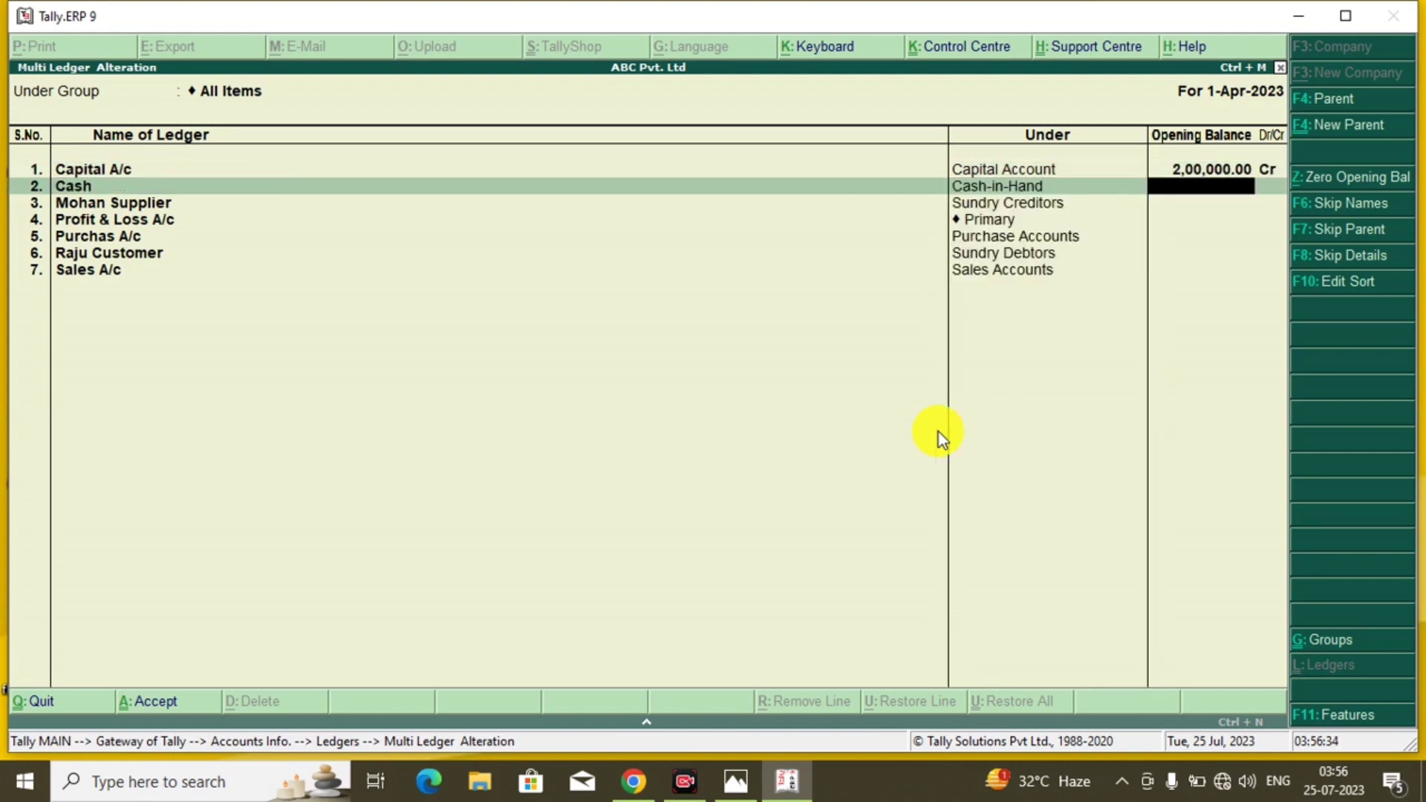
pyautogui.press('Return')
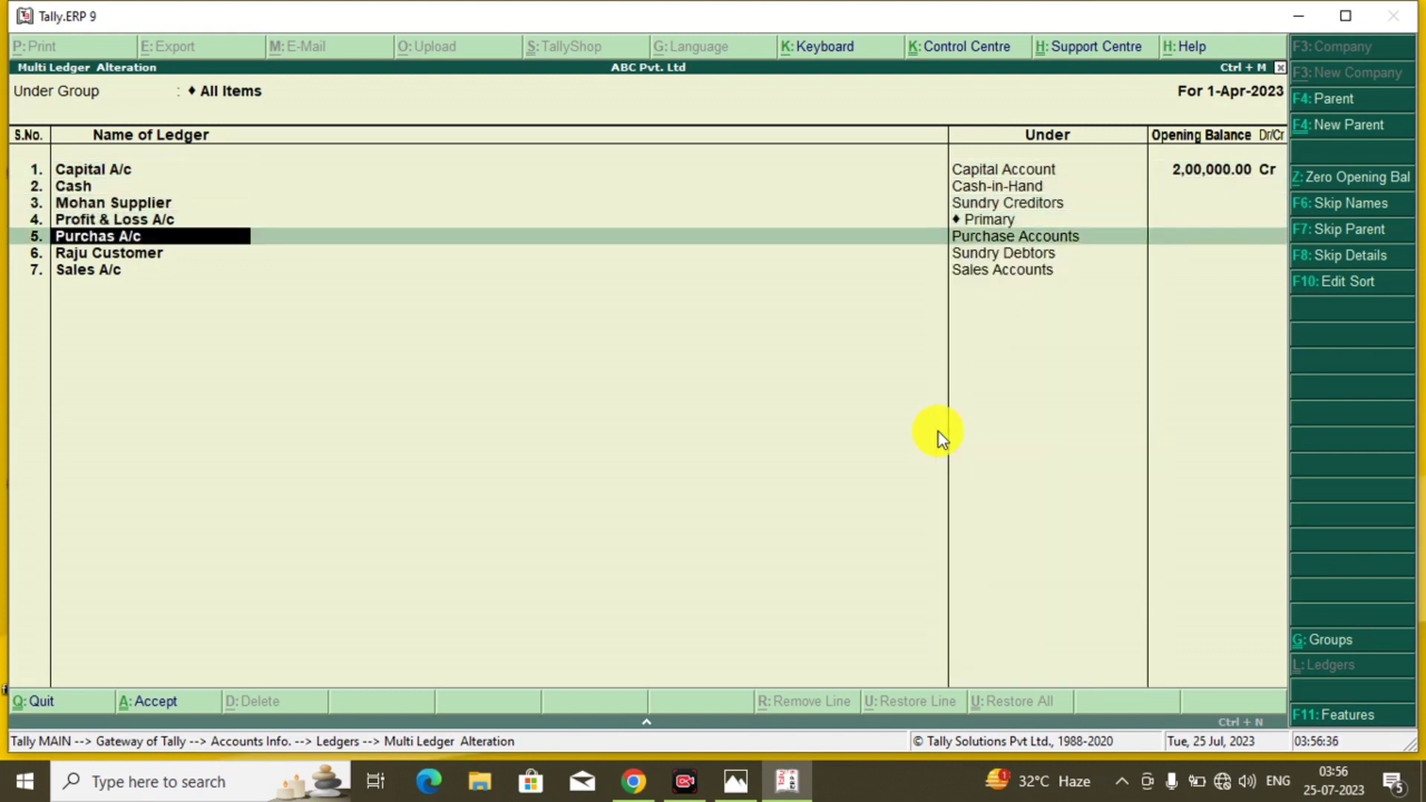
pyautogui.press('Return')
pyautogui.press('Return')
pyautogui.press('Return')
pyautogui.press('Return')
pyautogui.press('Return')
pyautogui.press('Return')
pyautogui.press('Return')
pyautogui.press('Return')
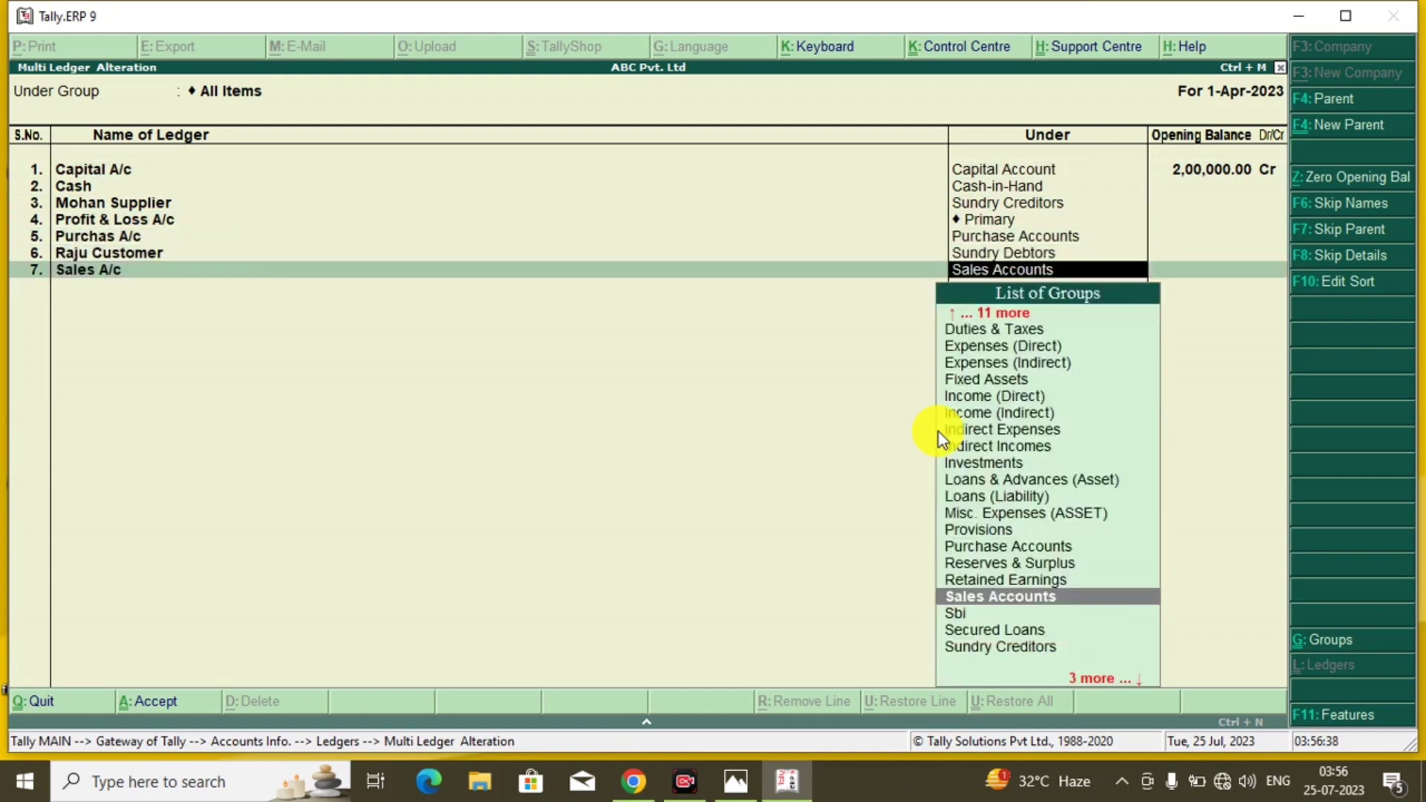
pyautogui.press('Return')
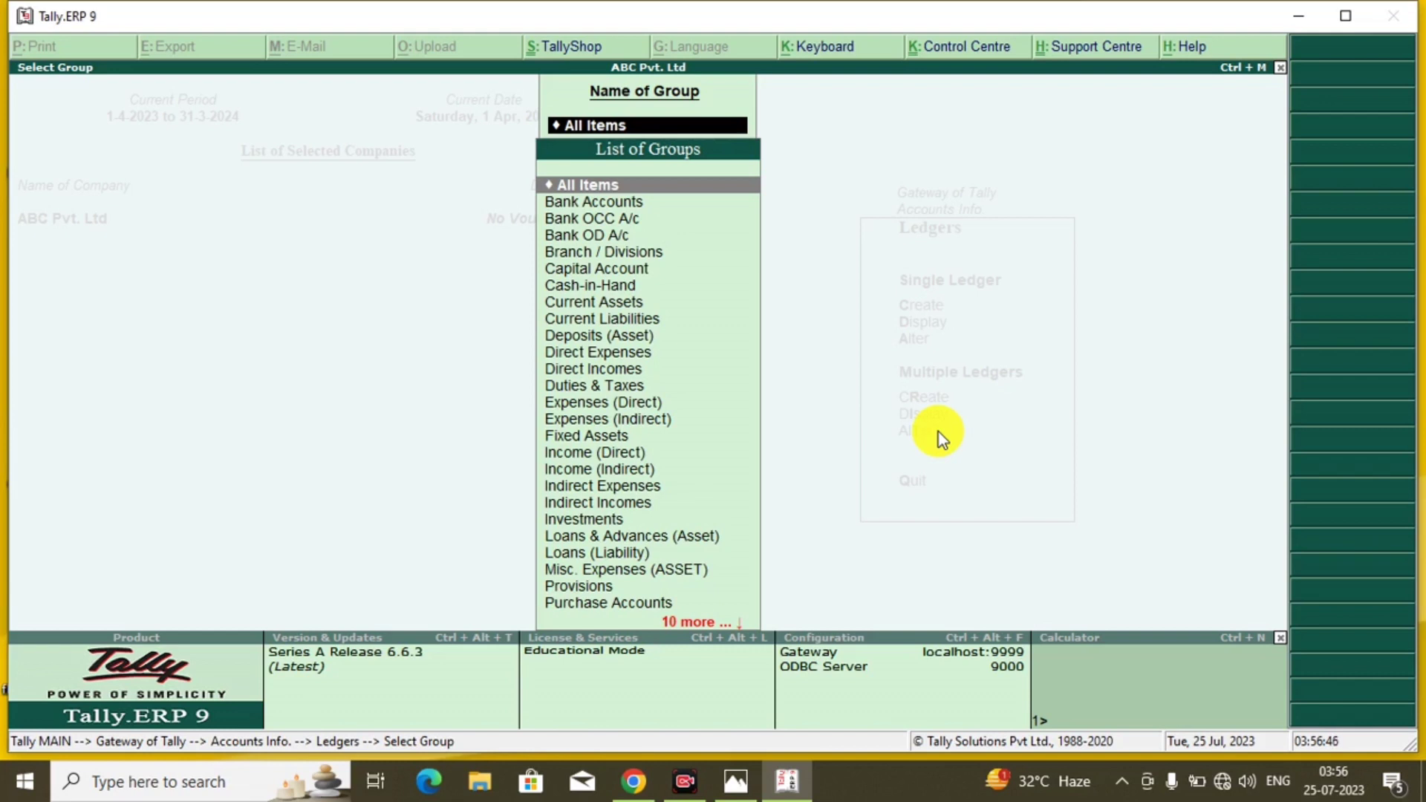
# Leave the group selection and the ledger and accounts menus to return to the Gateway of Tally
pyautogui.press('Escape')
pyautogui.press('Escape')
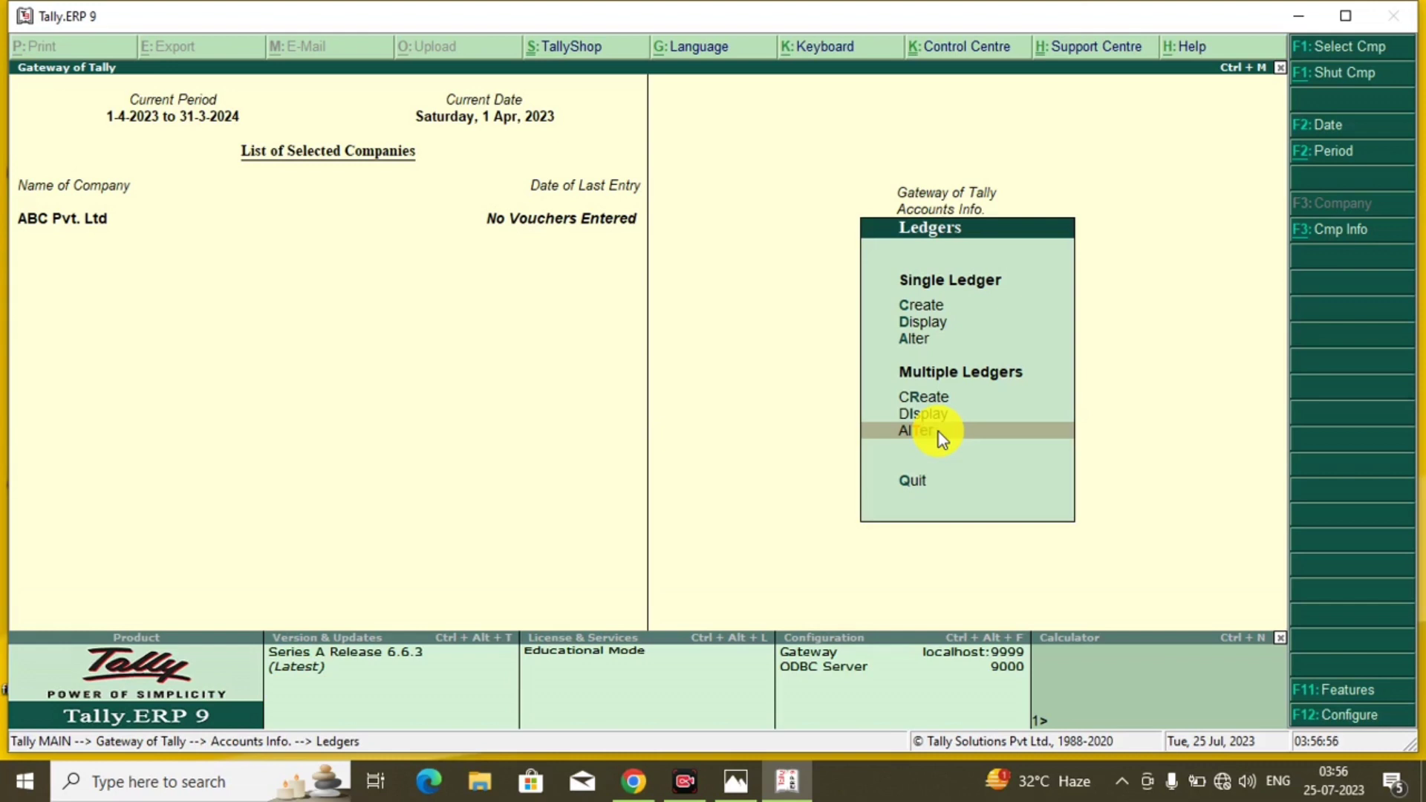
pyautogui.press('Escape')
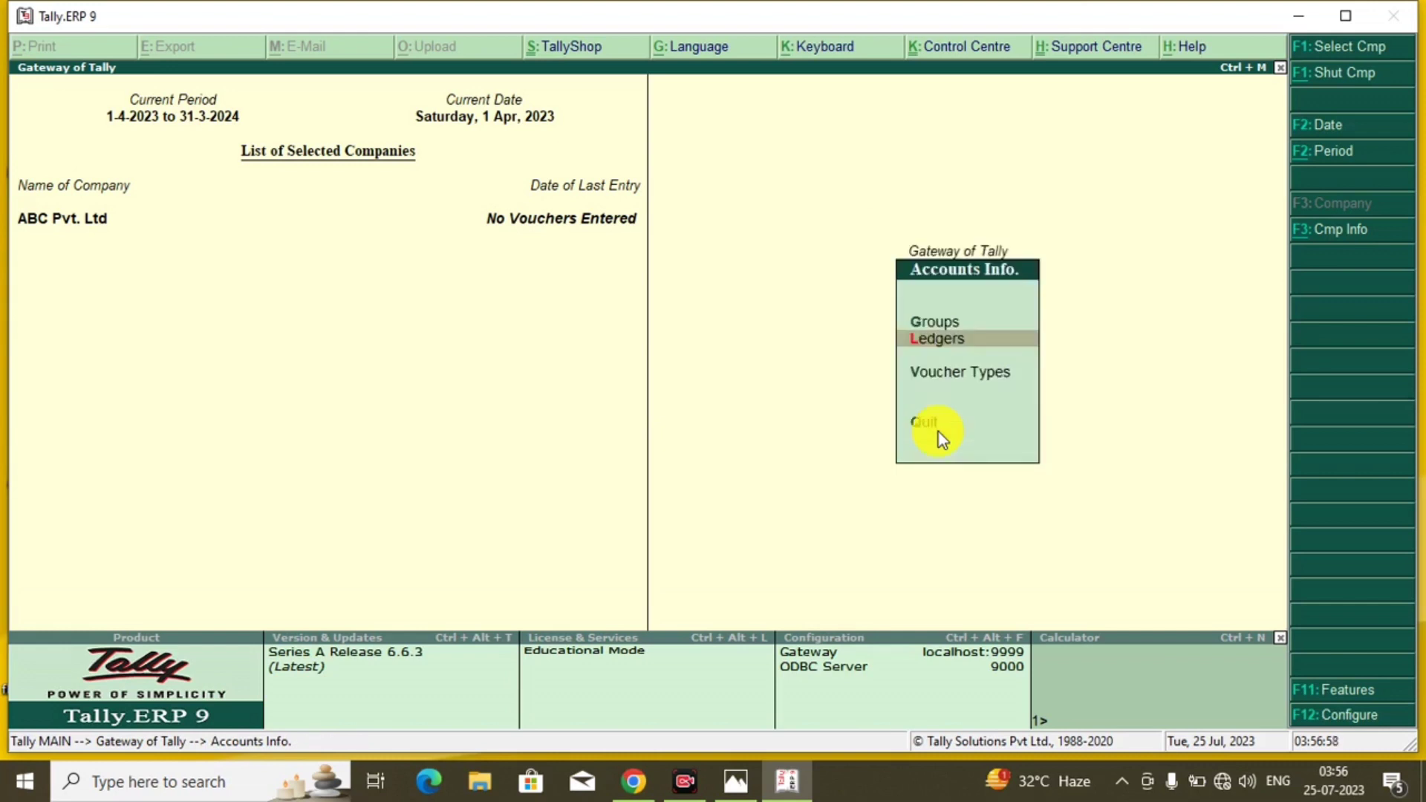
pyautogui.press('Escape')
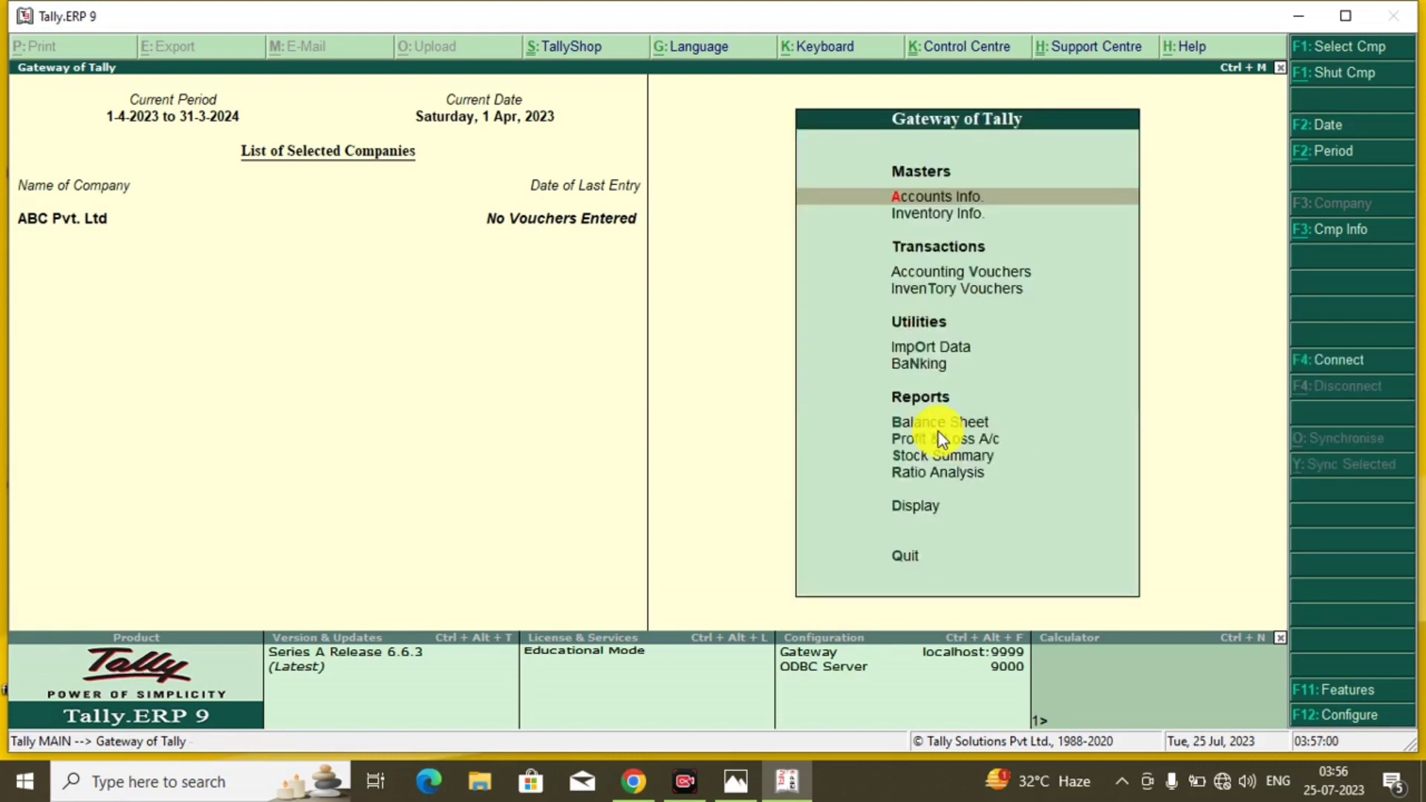